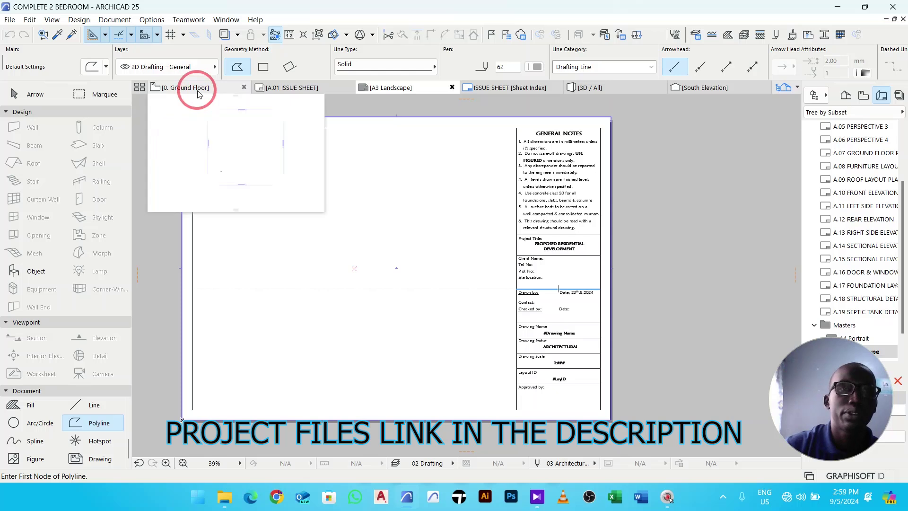
# Step: Switch to the Ground Floor plan and confirm the project's working units with millimeter as the length unit
pyautogui.scroll(-2, 427, 241)
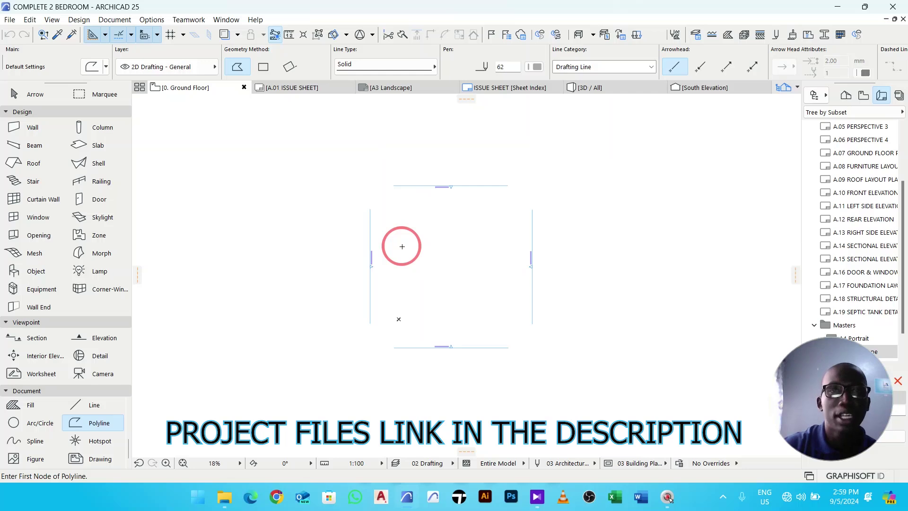
pyautogui.click(158, 23)
pyautogui.moveTo(248, 183)
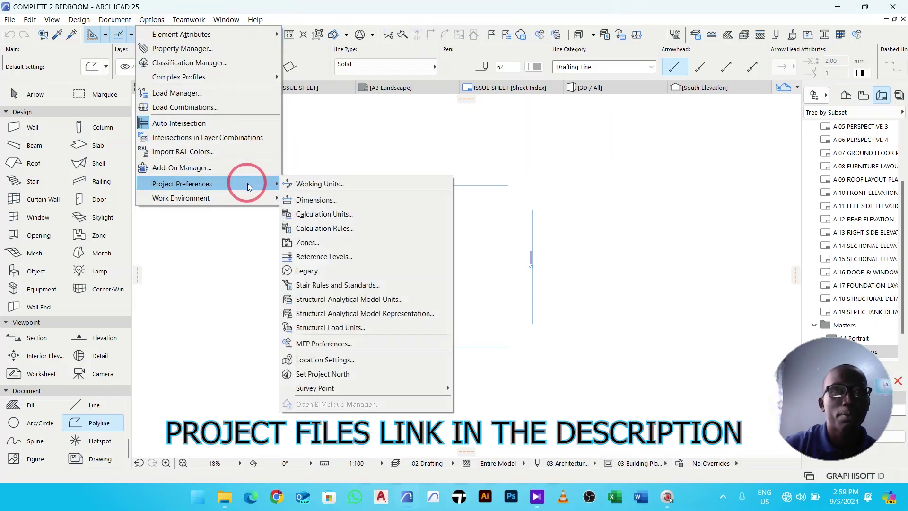
pyautogui.click(315, 182)
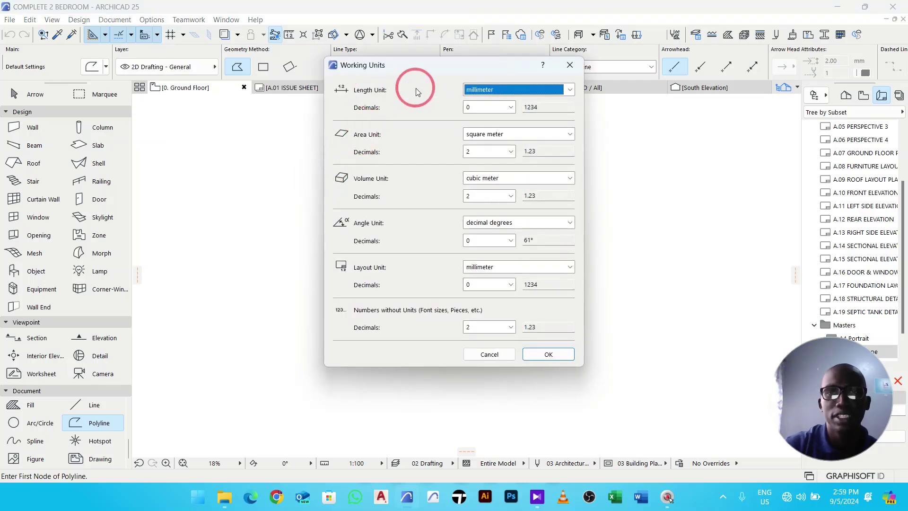
pyautogui.click(570, 90)
pyautogui.click(502, 133)
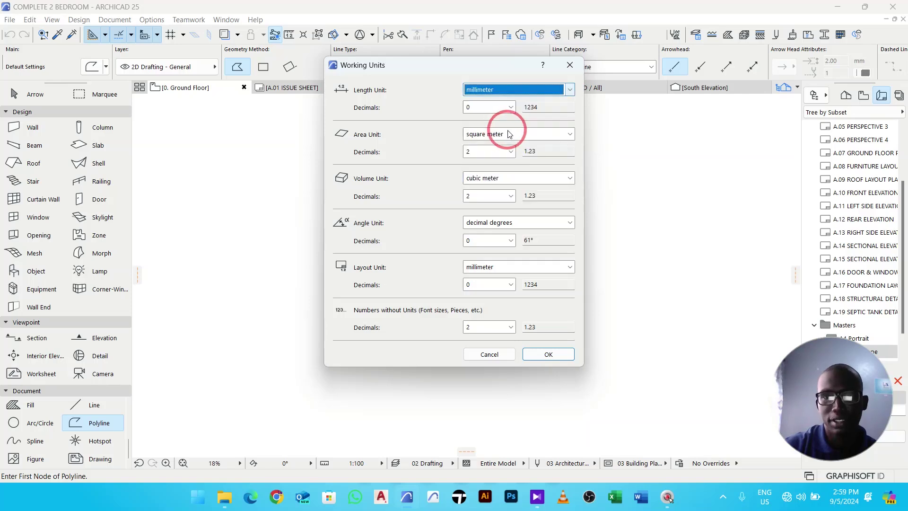
pyautogui.click(551, 352)
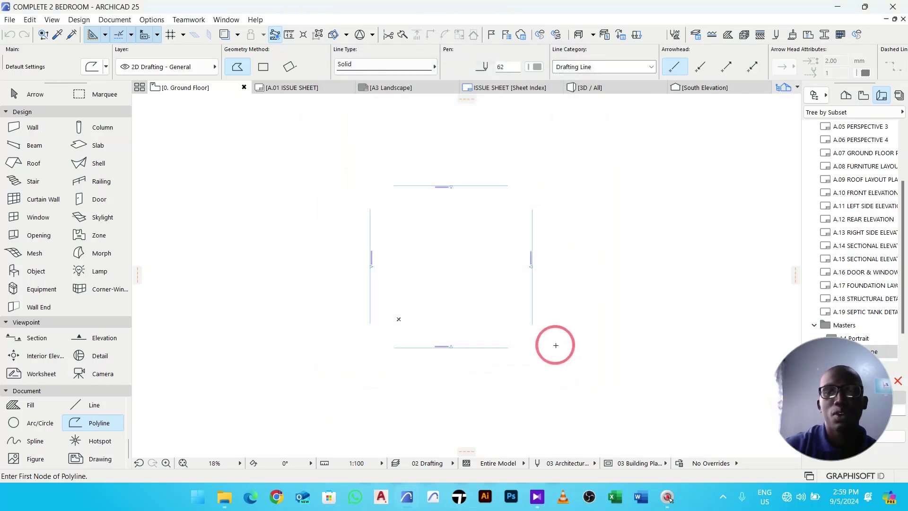
# Step: Undock the Attributes toolbar from the upper toolbar row and close it
pyautogui.moveTo(552, 317); pyautogui.dragTo(559, 332, button='middle')
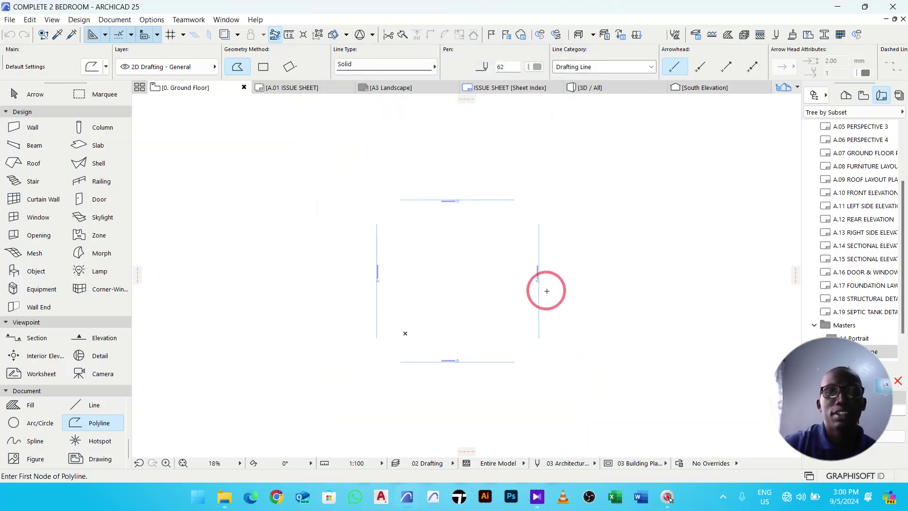
pyautogui.scroll(2, 538, 269)
pyautogui.moveTo(535, 260); pyautogui.dragTo(539, 257, button='middle')
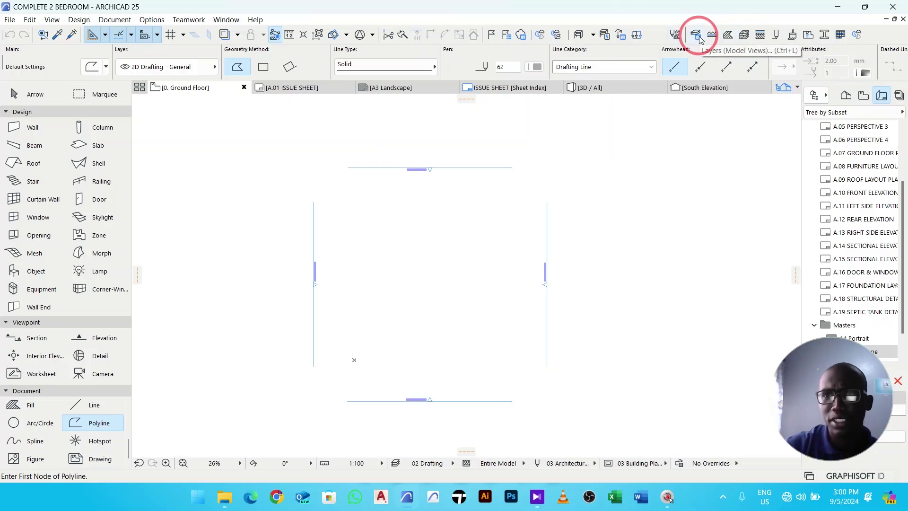
pyautogui.moveTo(667, 35); pyautogui.dragTo(573, 201)
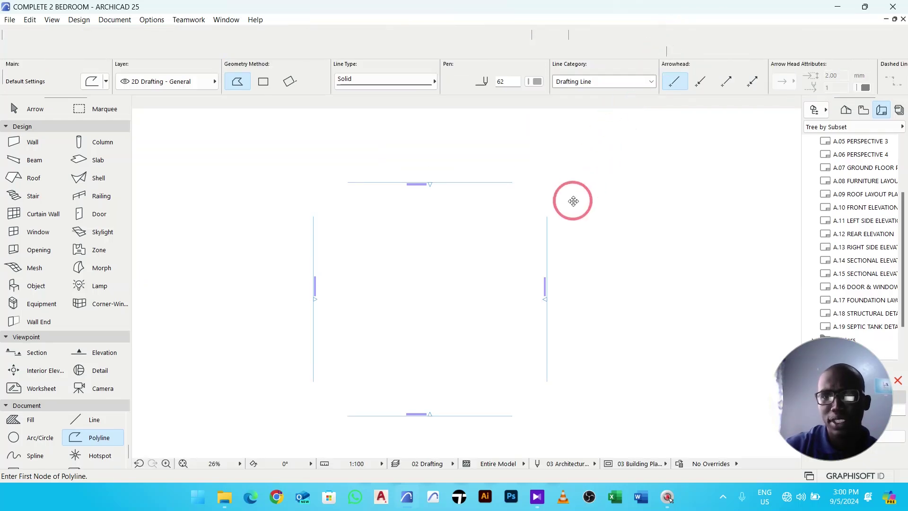
pyautogui.click(578, 202)
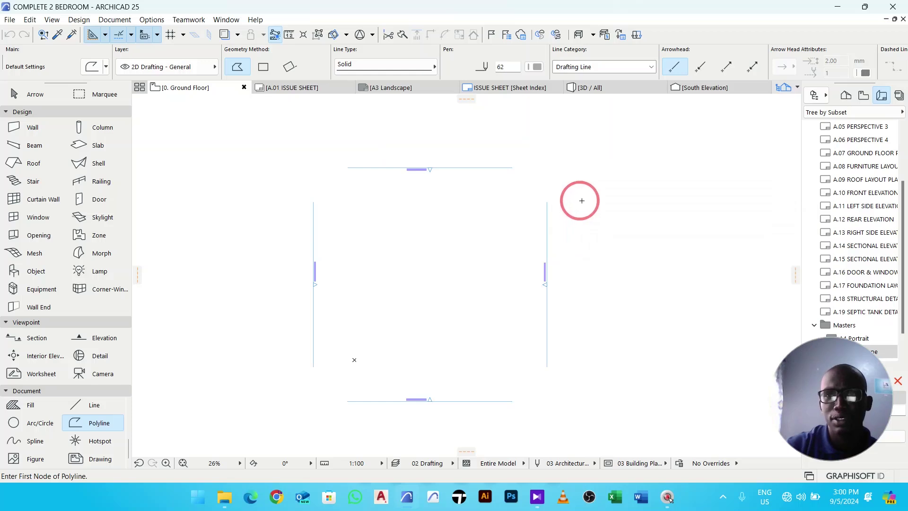
# Step: Display the Attributes toolbar and dock it at the end of the upper toolbar row
pyautogui.click(225, 21)
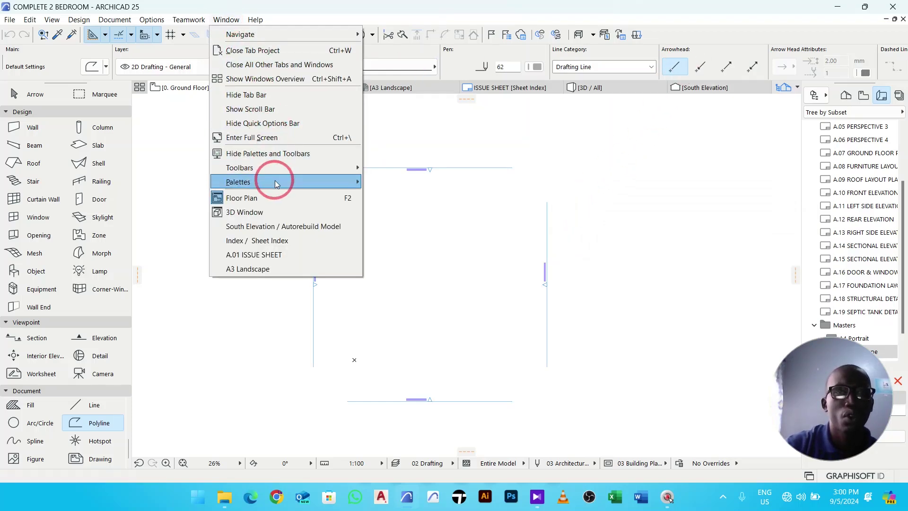
pyautogui.moveTo(270, 167)
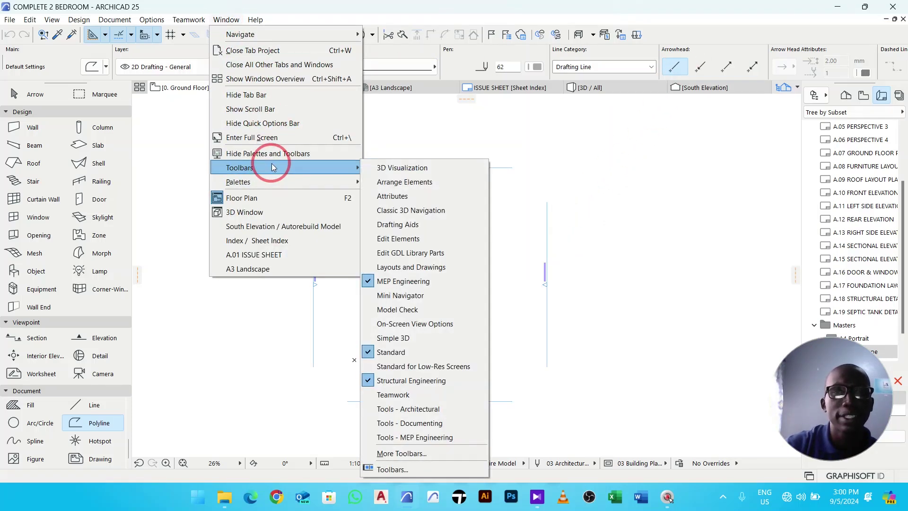
pyautogui.click(396, 197)
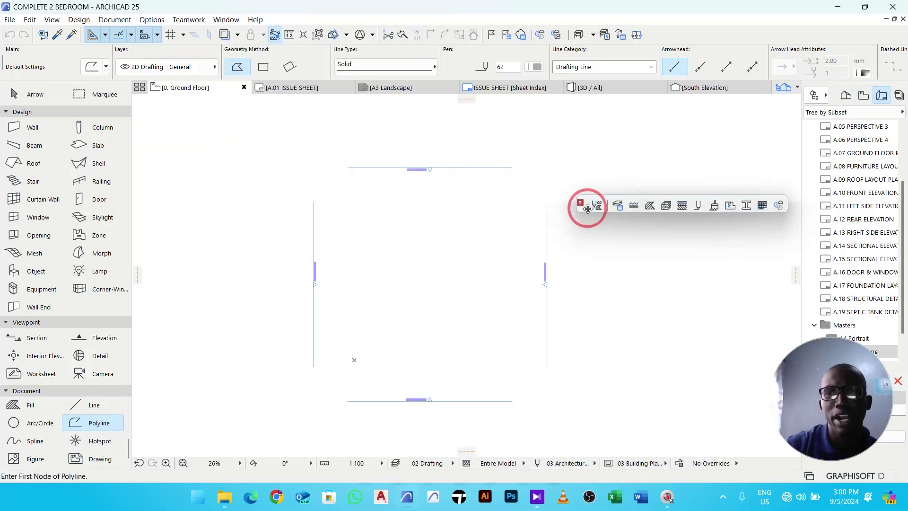
pyautogui.moveTo(588, 208); pyautogui.dragTo(671, 38)
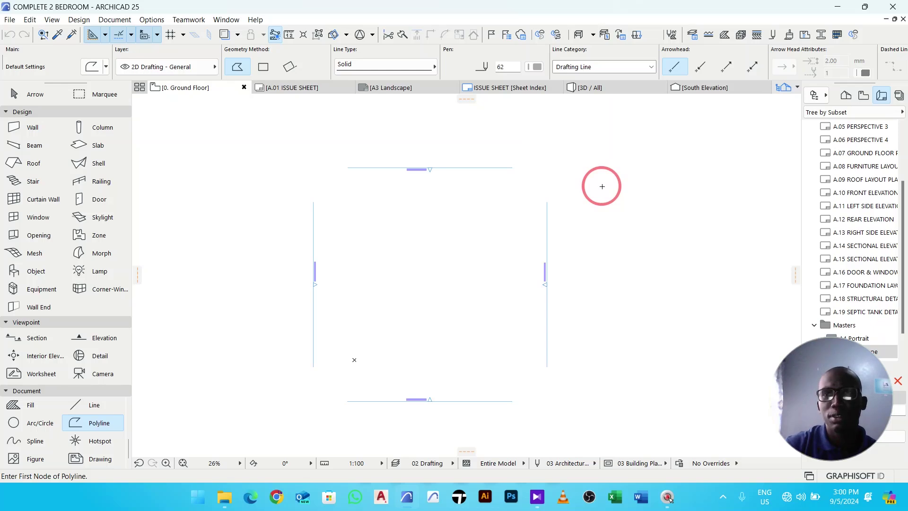
# Step: In the Layers (Model Views) settings, rename the second and third layer combinations as 02 FLOOR PLAN and 03 ELEVATIONS
pyautogui.moveTo(533, 238); pyautogui.dragTo(539, 217, button='middle')
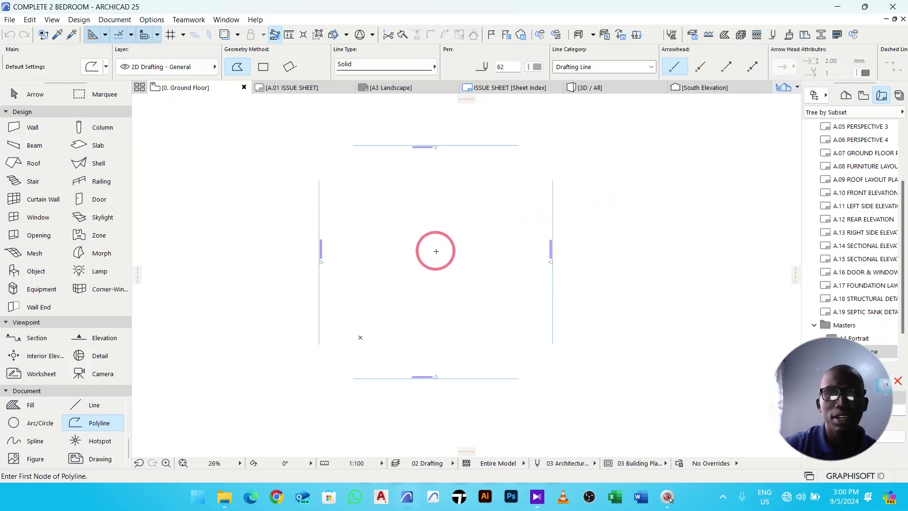
pyautogui.click(693, 37)
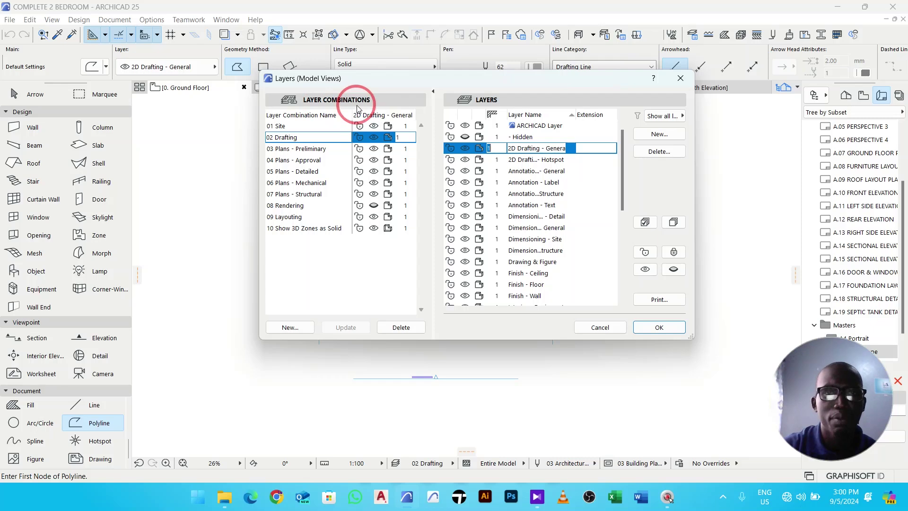
pyautogui.doubleClick(280, 137)
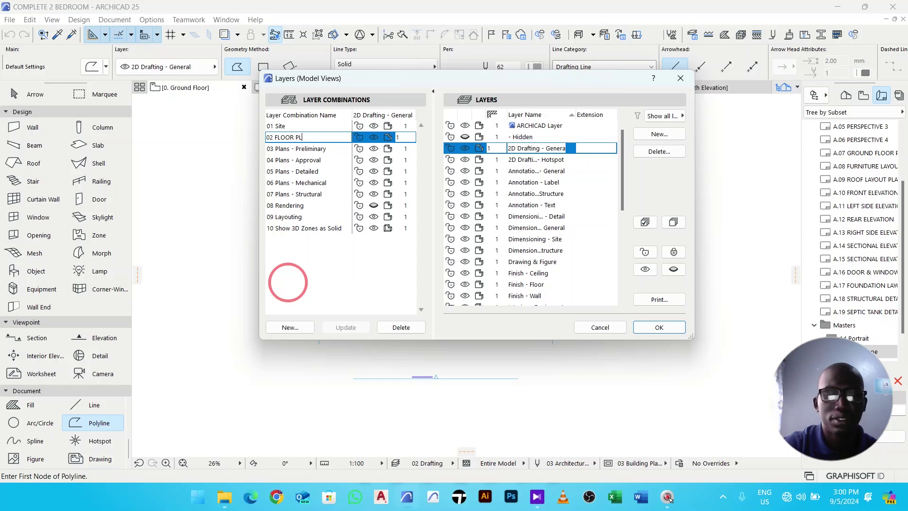
pyautogui.click(313, 147)
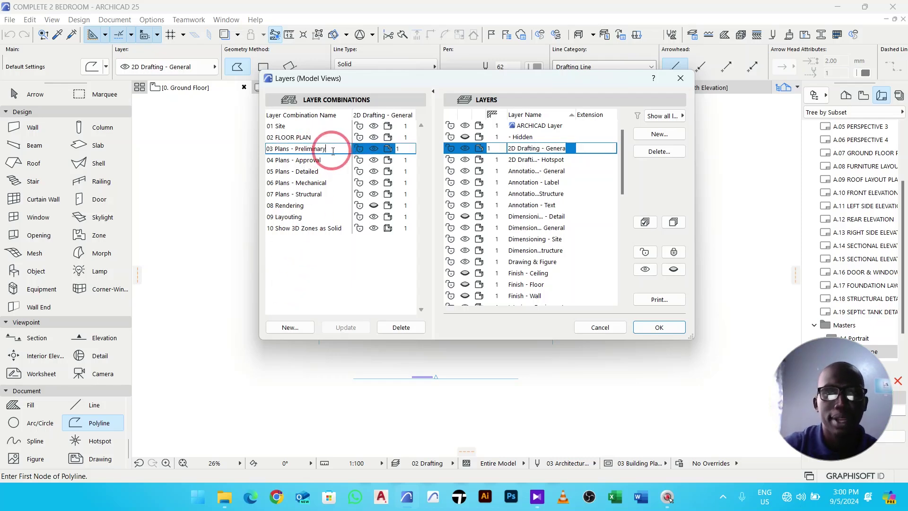
pyautogui.moveTo(333, 150); pyautogui.dragTo(275, 149)
pyautogui.write('ELEVATIONS')
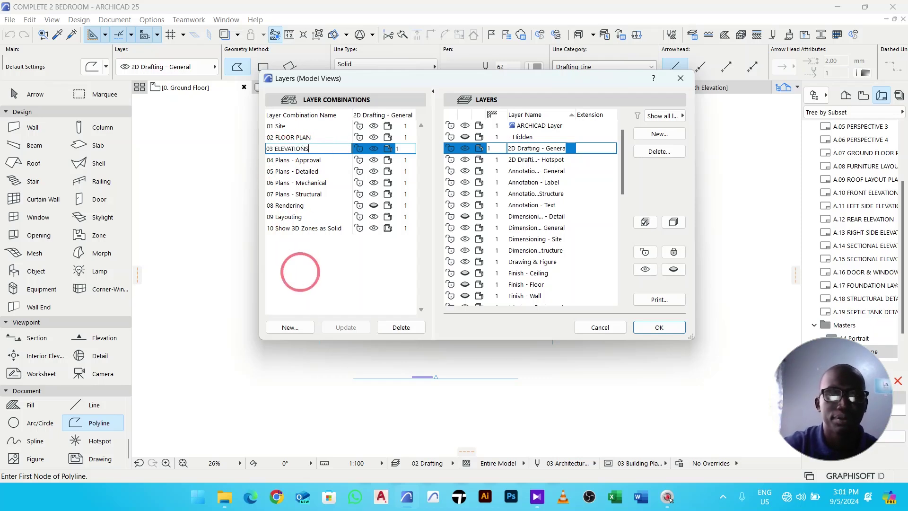
# Step: Rename the fourth and fifth layer combinations as 04 SECTIONS and 05 FOUNDATION LAYOUT
pyautogui.click(324, 161)
pyautogui.moveTo(321, 160); pyautogui.dragTo(274, 159)
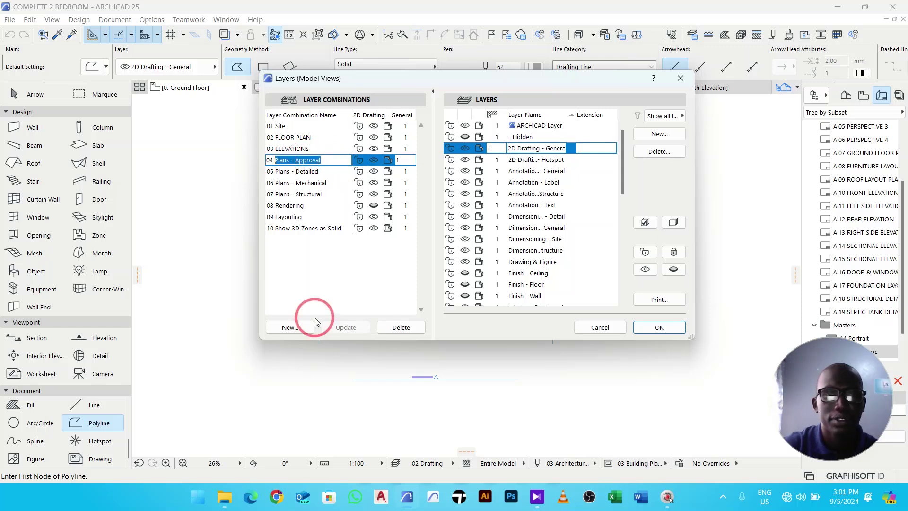
pyautogui.write('SECTIONS')
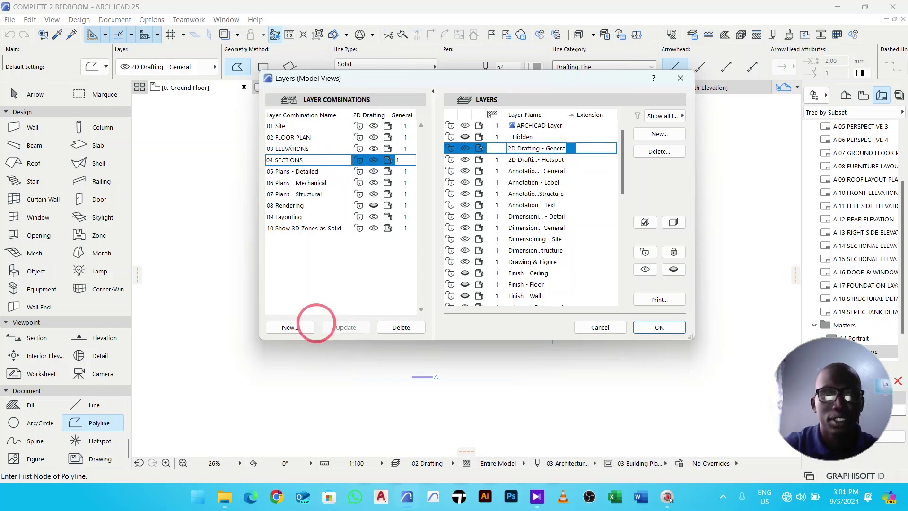
pyautogui.click(305, 172)
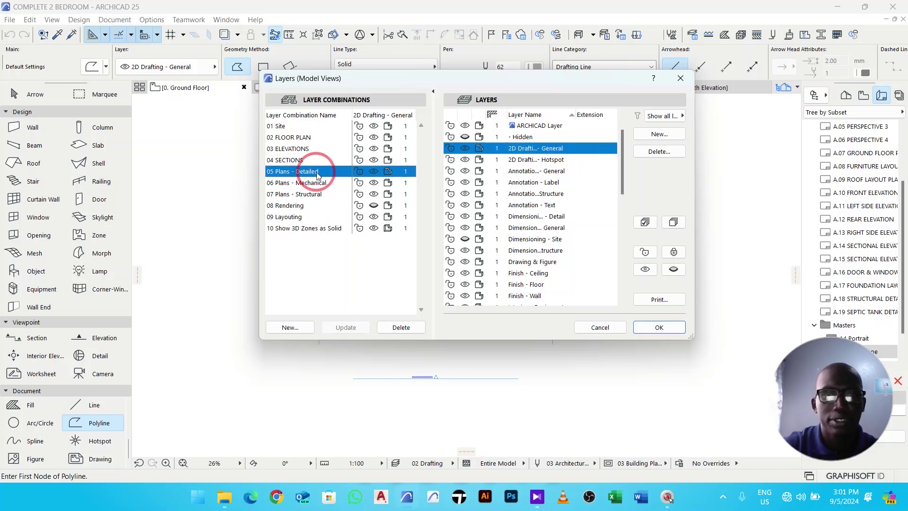
pyautogui.moveTo(305, 172); pyautogui.dragTo(279, 173)
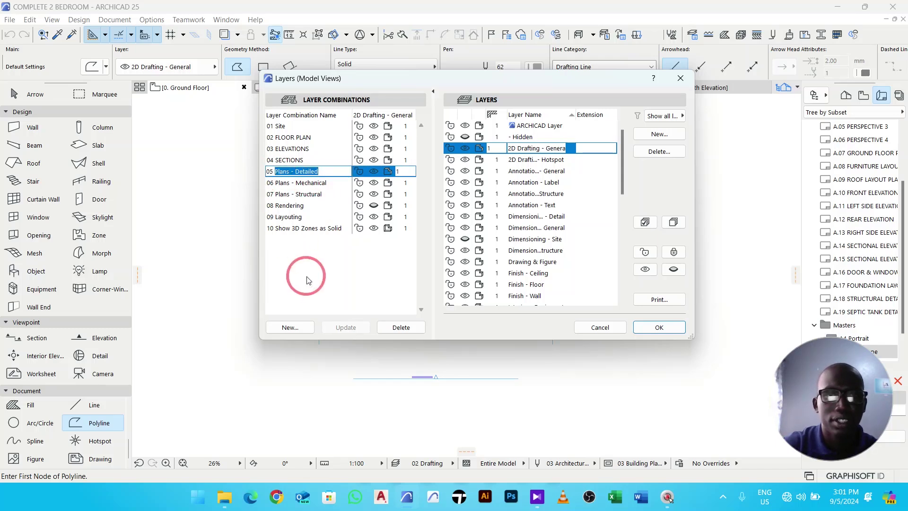
pyautogui.write('FOUNDATION LAYOUT')
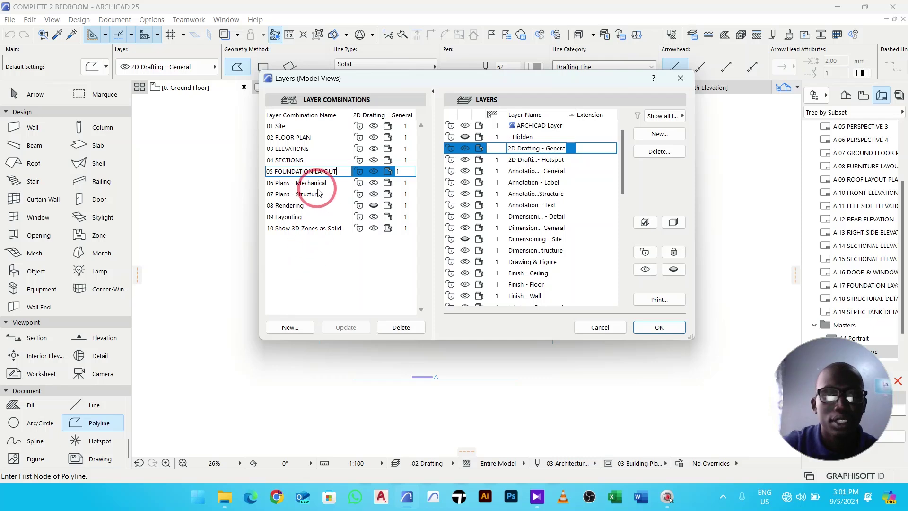
# Step: Rename the sixth layer combination as 06 FURNITURE LAYOUT
pyautogui.click(318, 186)
pyautogui.moveTo(327, 185); pyautogui.dragTo(275, 188)
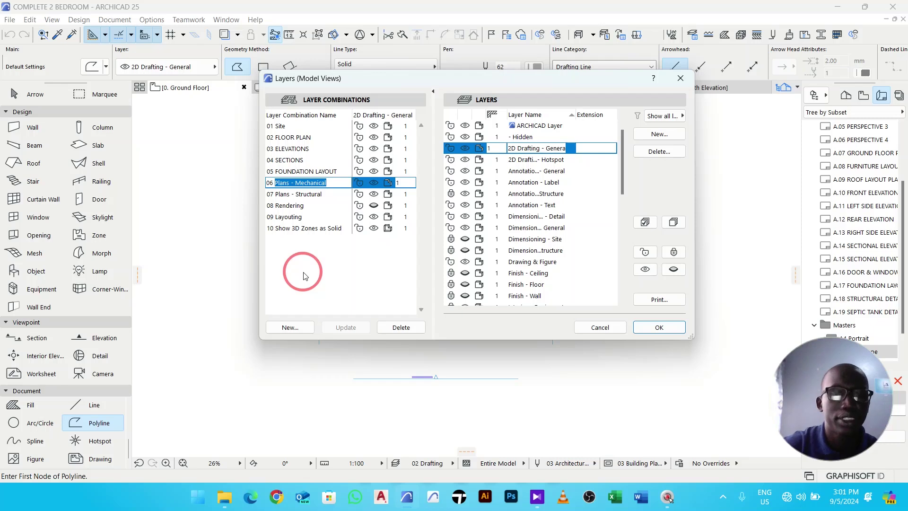
pyautogui.write('FURNITURE LAYOUT')
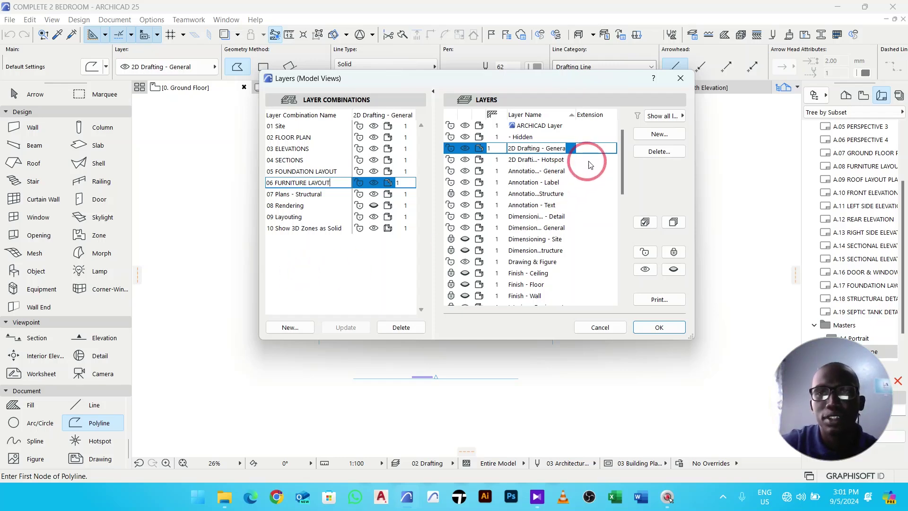
# Step: Create two new layers named 01 WALLS and 01 COLUMNS
pyautogui.click(665, 136)
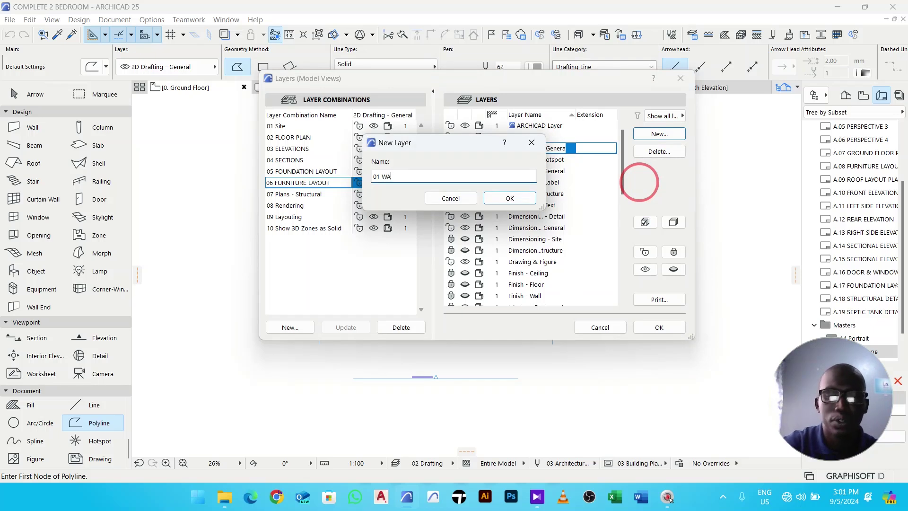
pyautogui.click(520, 198)
pyautogui.click(653, 137)
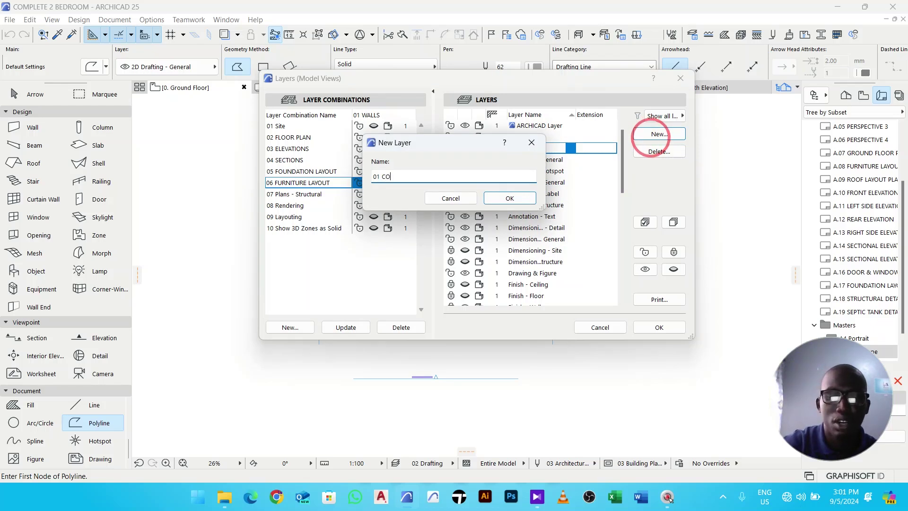
pyautogui.click(510, 198)
# Step: Create two new layers named 01 BEAMS and 01 SLABS
pyautogui.click(646, 139)
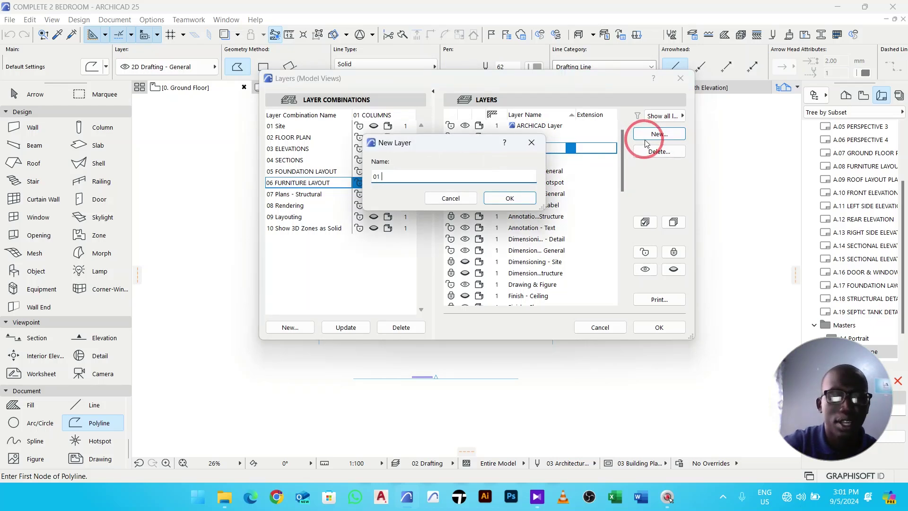
pyautogui.click(522, 197)
pyautogui.click(653, 137)
pyautogui.write('0')
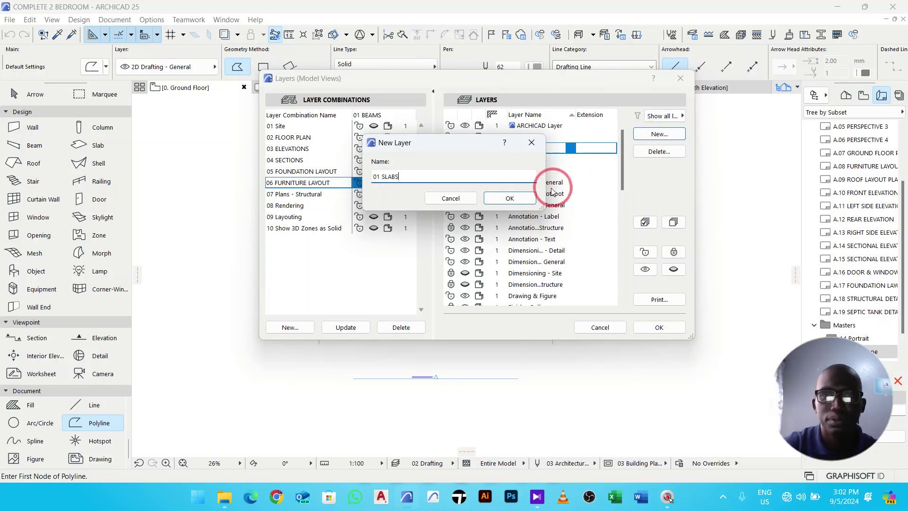
pyautogui.click(523, 197)
# Step: Create two new layers named 01 FURNITURES and 01 ROOF
pyautogui.click(652, 137)
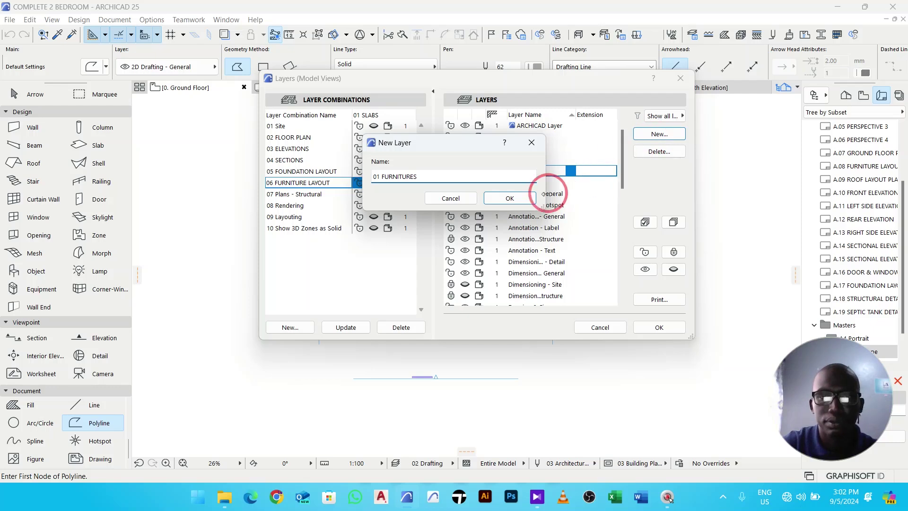
pyautogui.click(514, 198)
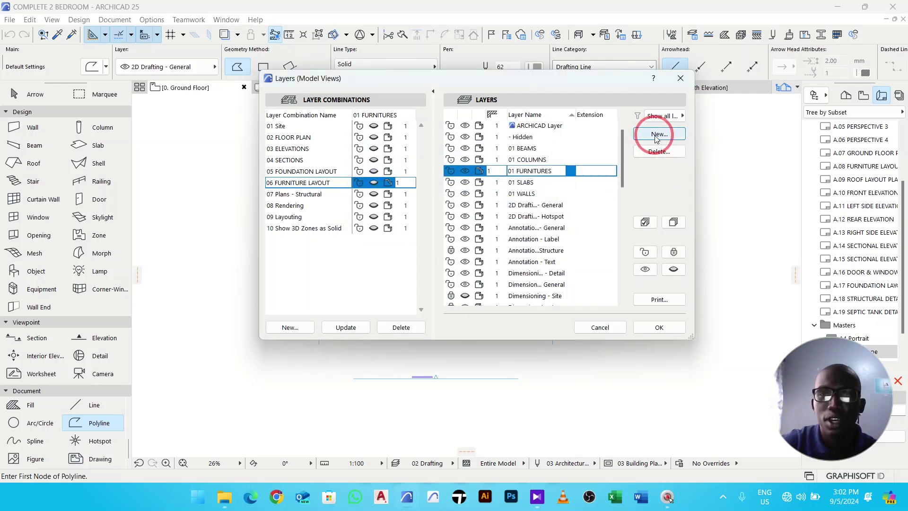
pyautogui.click(657, 135)
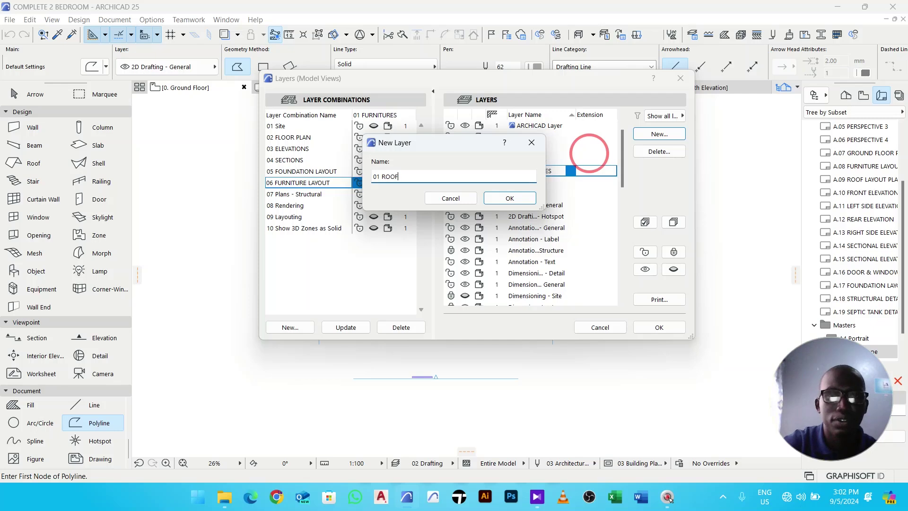
pyautogui.click(513, 198)
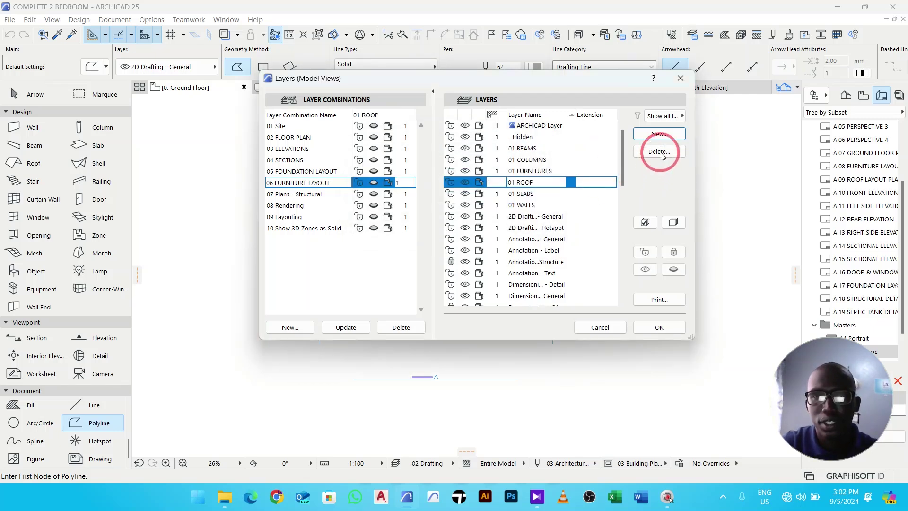
# Step: Create a new layer named 01 FOUNDATION WORKS
pyautogui.click(661, 133)
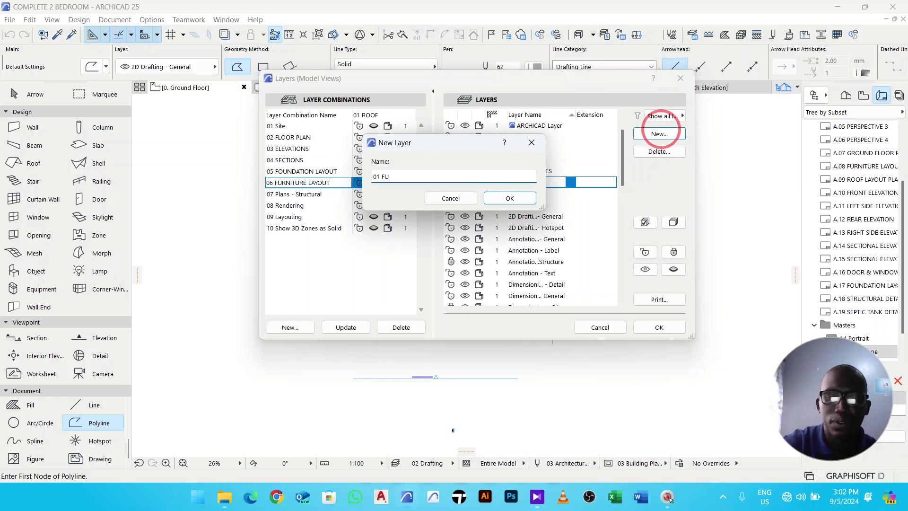
pyautogui.write('01 FOUND')
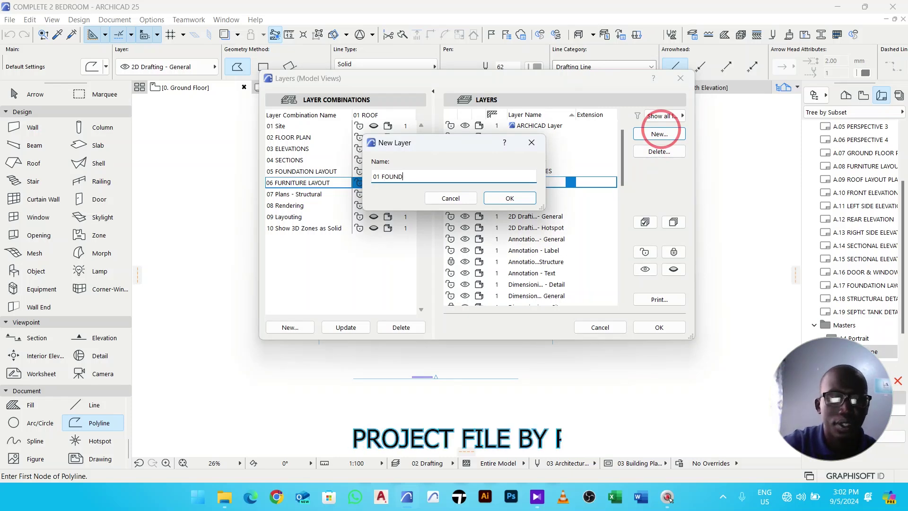
pyautogui.write('ATION ')
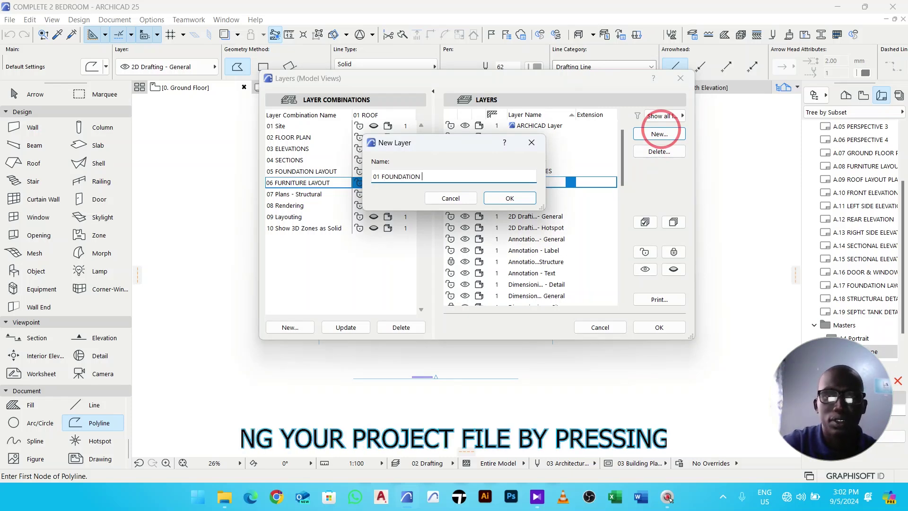
pyautogui.write('WORKS')
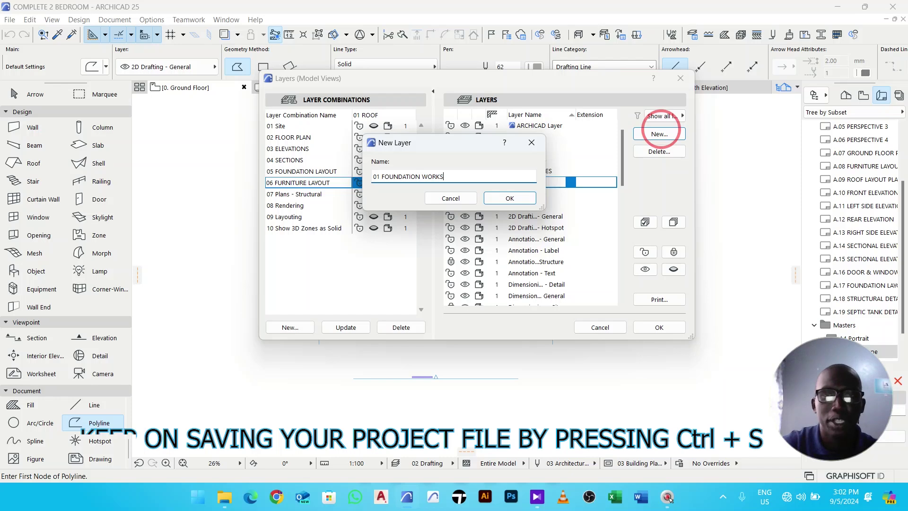
pyautogui.click(511, 198)
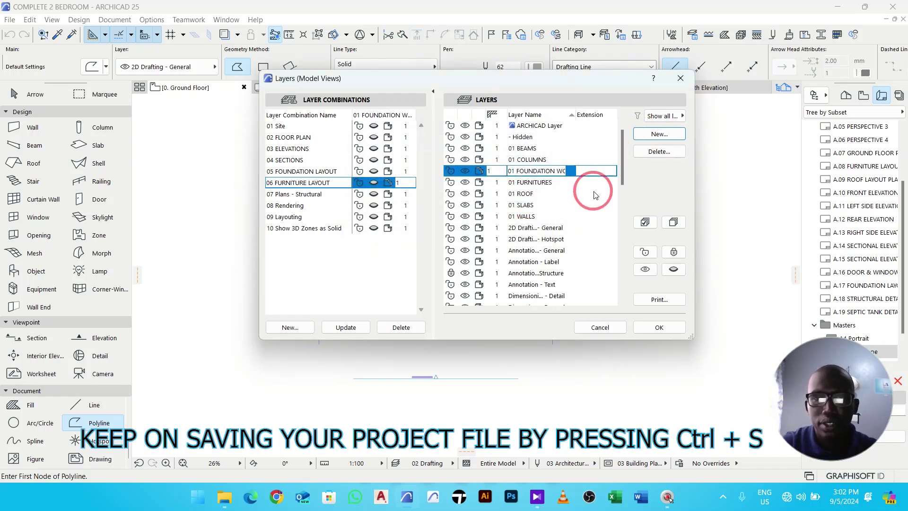
pyautogui.click(563, 216)
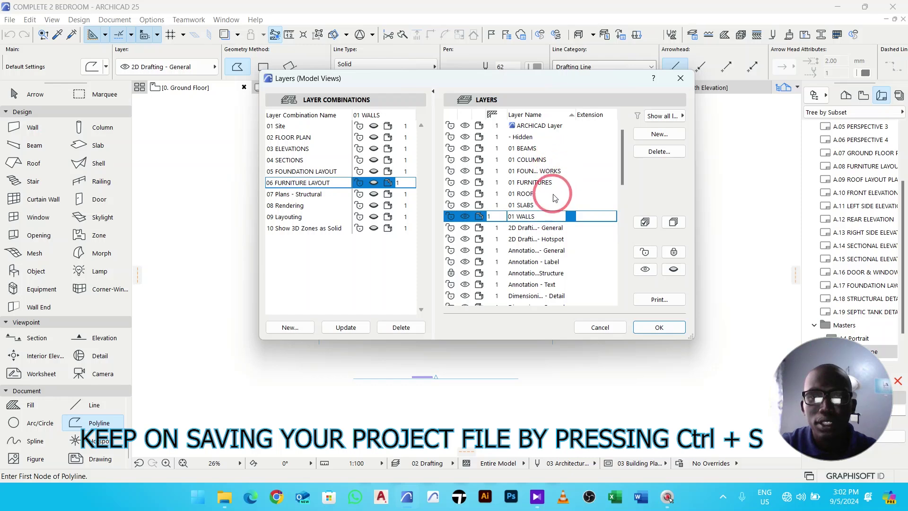
pyautogui.click(543, 205)
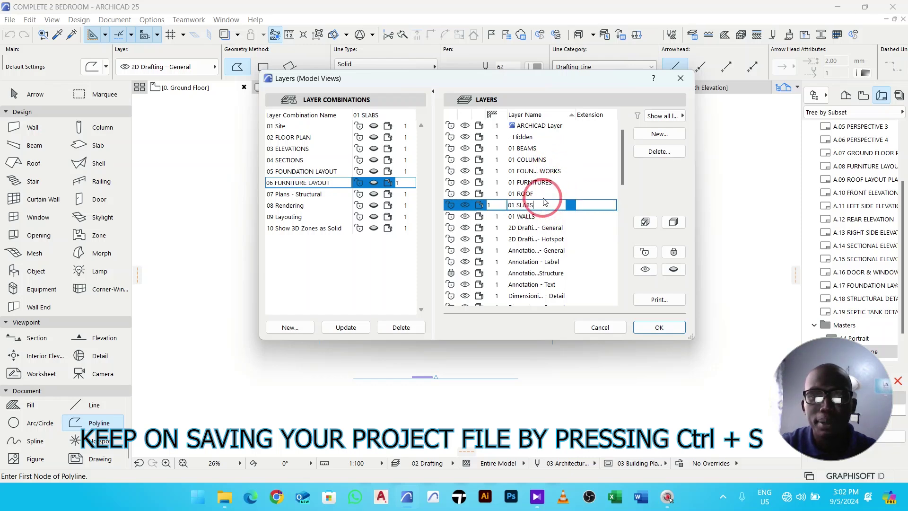
pyautogui.click(545, 193)
pyautogui.click(550, 182)
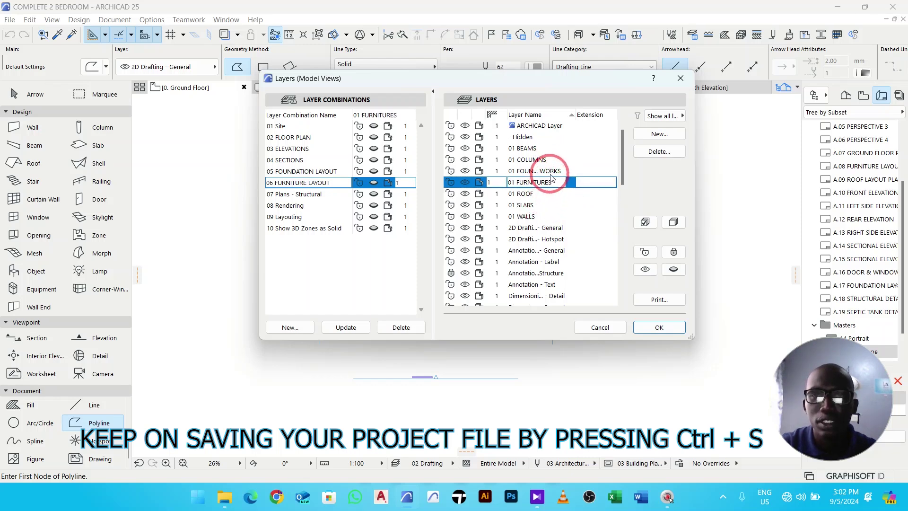
pyautogui.click(548, 171)
pyautogui.click(544, 161)
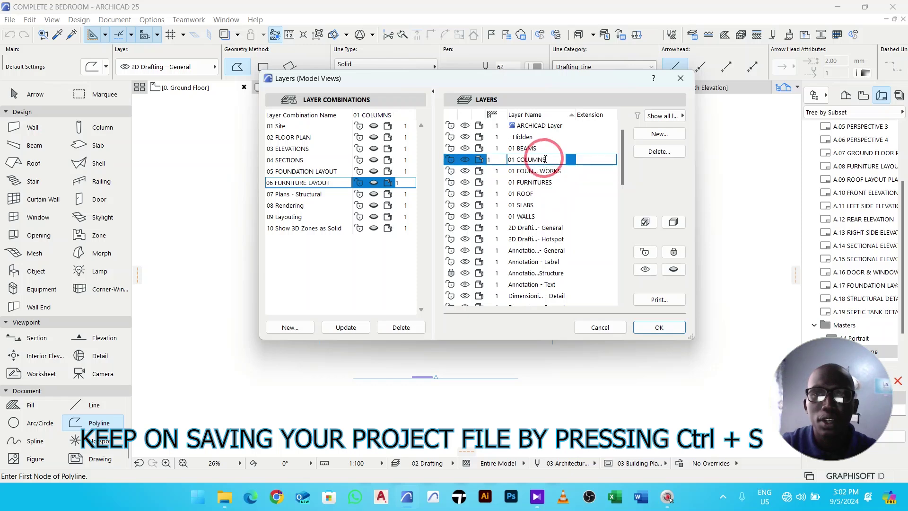
# Step: Make all seven new layers from 01 BEAMS to 01 WALLS visible in the 08 Rendering layer combination and update it
pyautogui.click(546, 150)
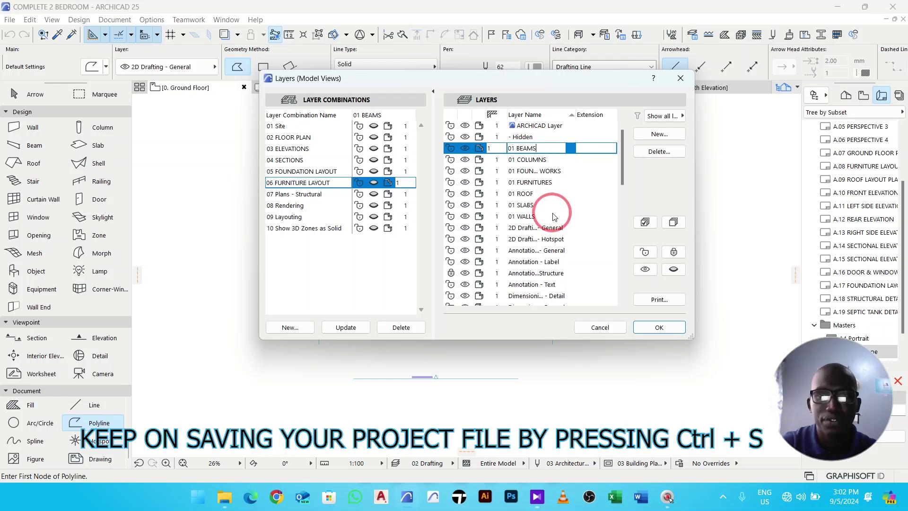
pyautogui.keyDown('shift'); pyautogui.click(550, 217); pyautogui.keyUp('shift')
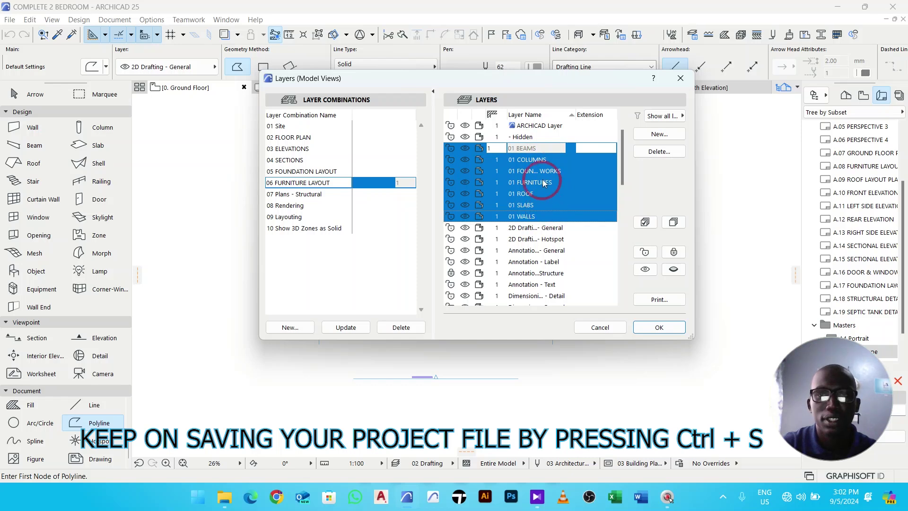
pyautogui.click(314, 205)
pyautogui.click(388, 208)
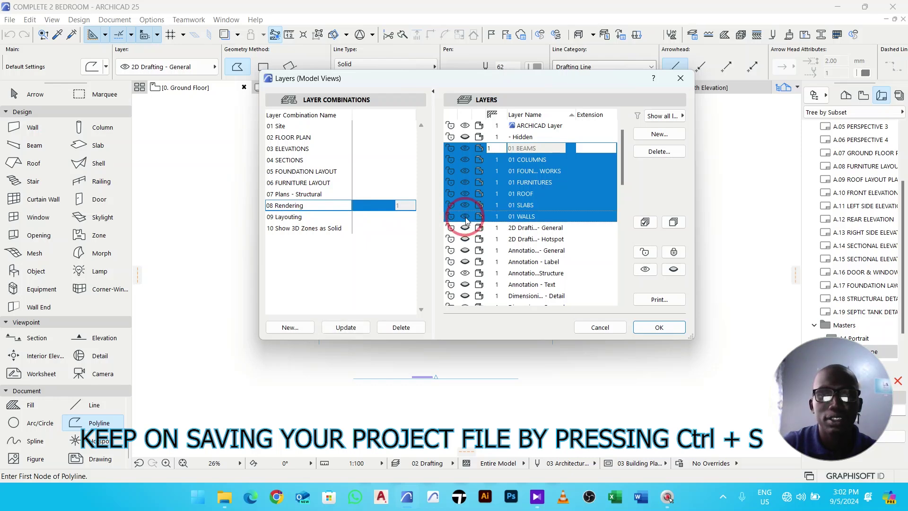
pyautogui.click(347, 327)
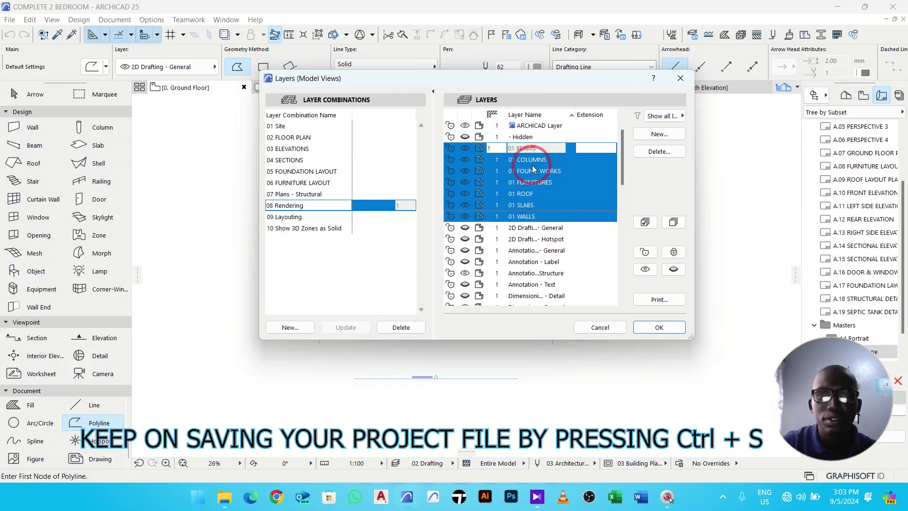
# Step: Make the 01 WALLS and 01 COLUMNS layers visible in the 02 FLOOR PLAN layer combination and update it
pyautogui.click(331, 184)
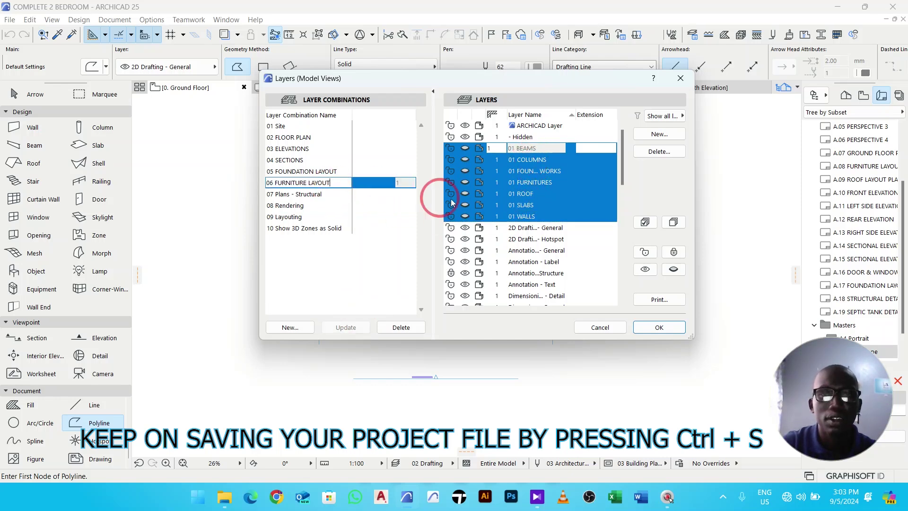
pyautogui.click(524, 251)
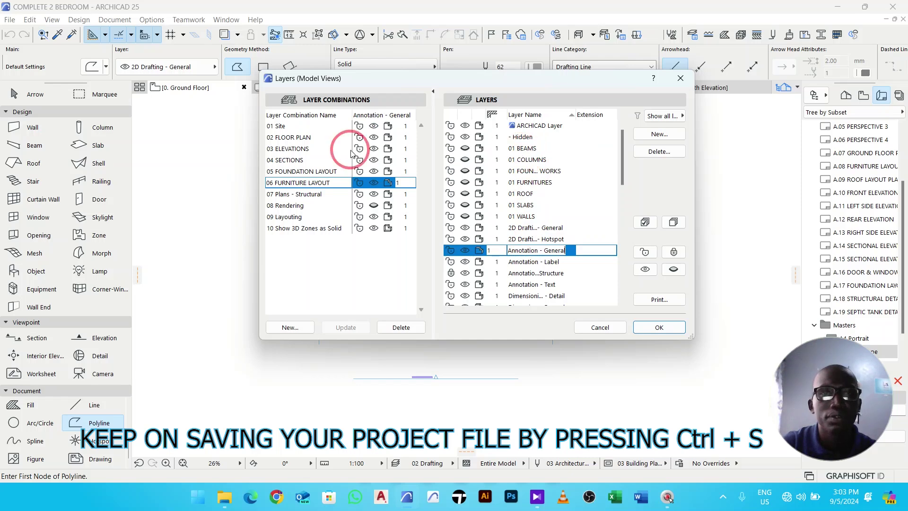
pyautogui.click(310, 137)
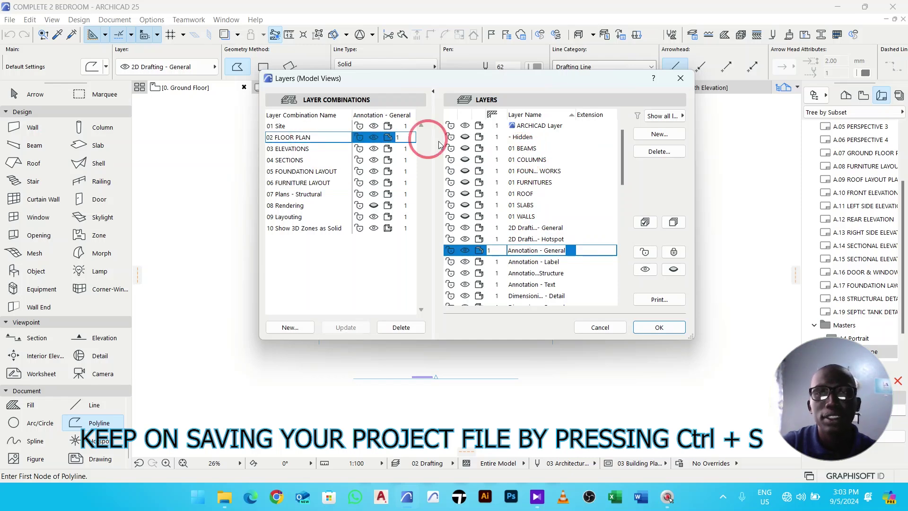
pyautogui.click(466, 216)
pyautogui.click(353, 328)
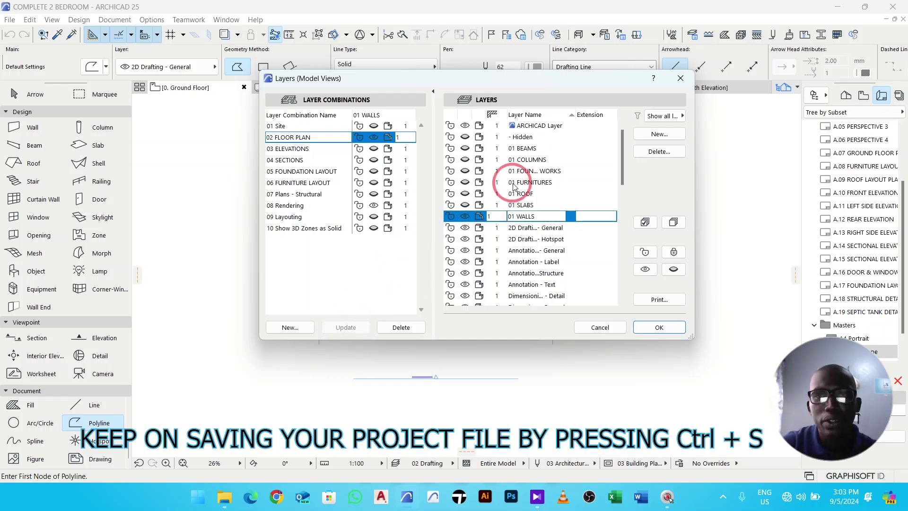
pyautogui.click(470, 160)
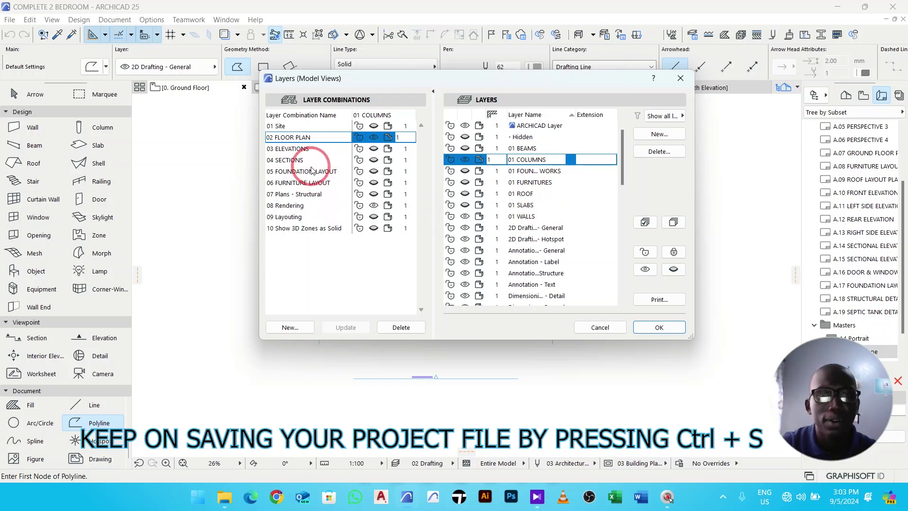
# Step: Show 01 BEAMS, 01 COLUMNS, 01 FURNITURES, 01 ROOF, 01 SLABS and 01 WALLS in the 03 ELEVATIONS combination, leaving 01 FOUNDATION WORKS hidden, and update it
pyautogui.click(295, 149)
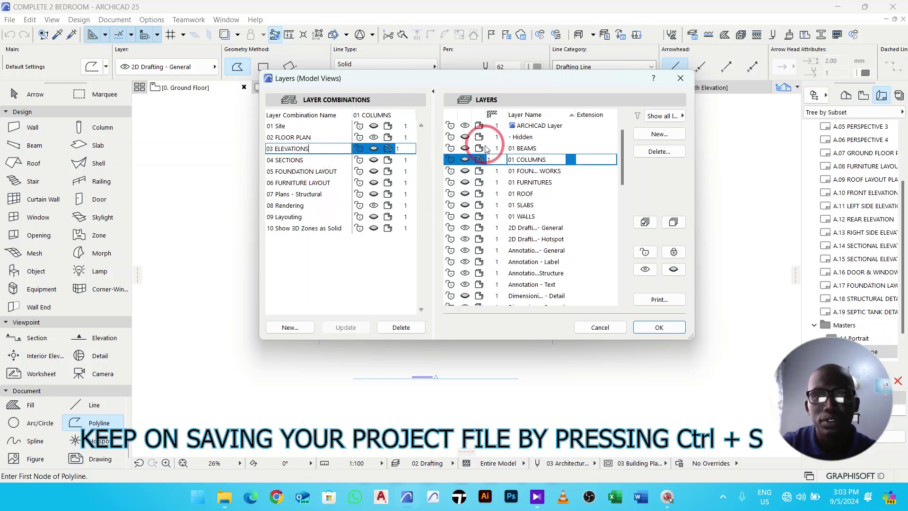
pyautogui.click(465, 148)
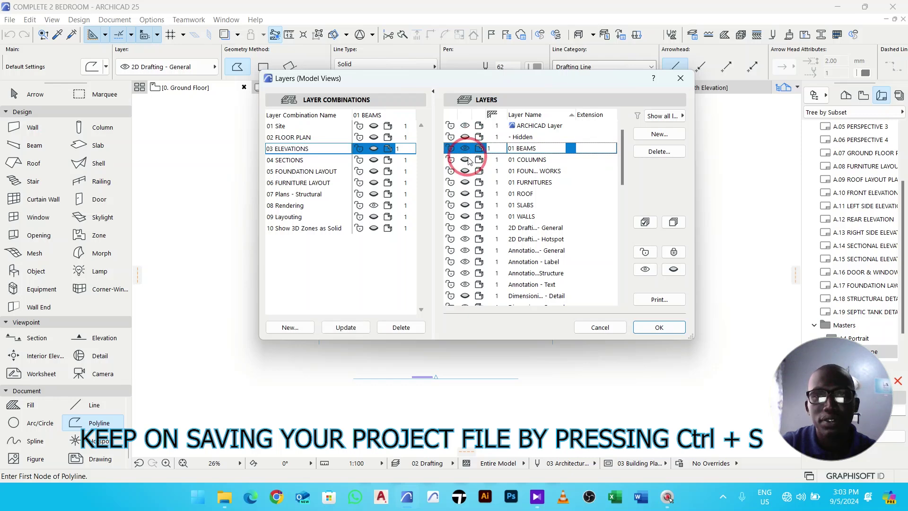
pyautogui.click(466, 160)
pyautogui.click(465, 171)
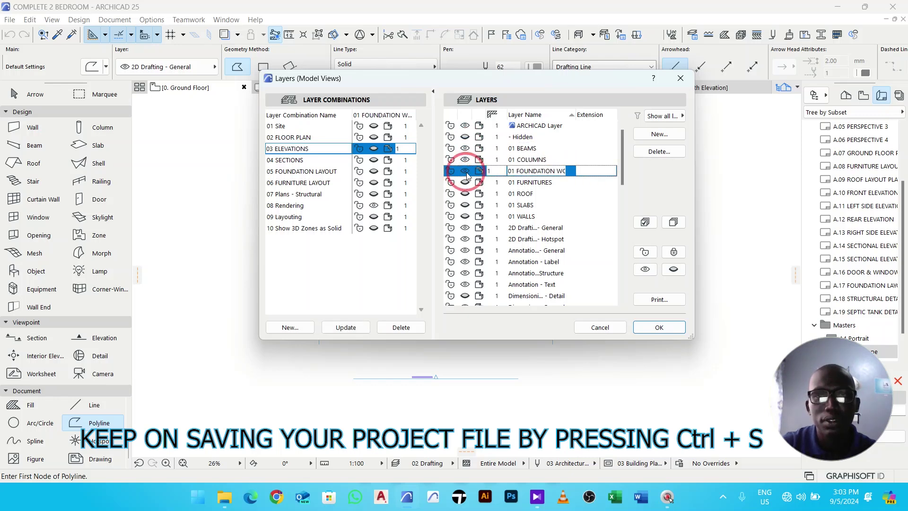
pyautogui.click(466, 183)
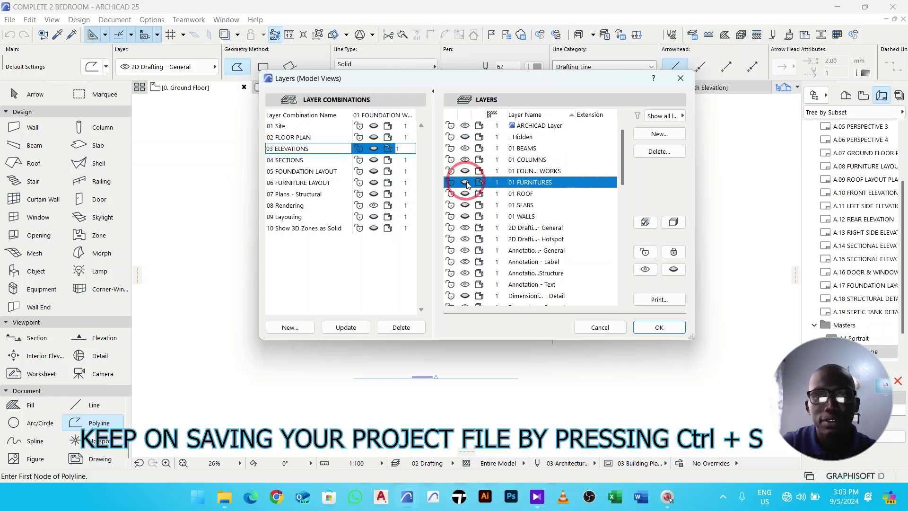
pyautogui.click(466, 195)
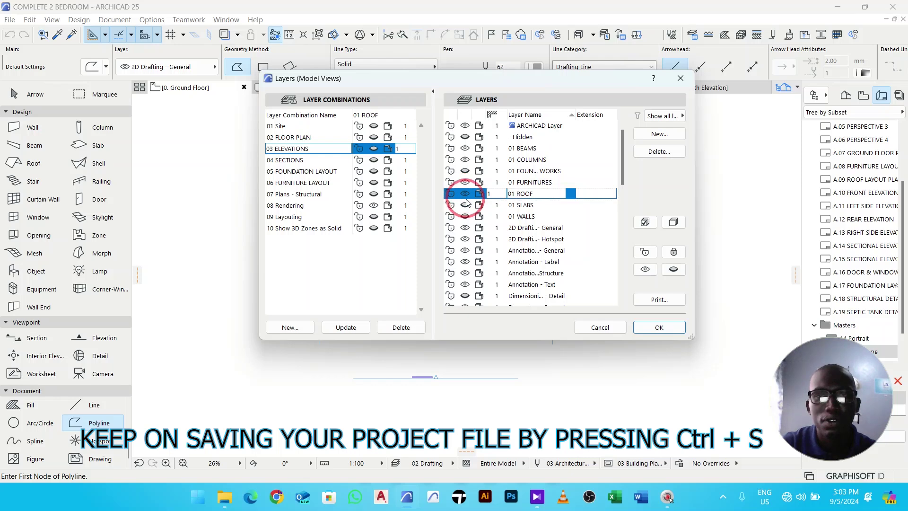
pyautogui.click(466, 206)
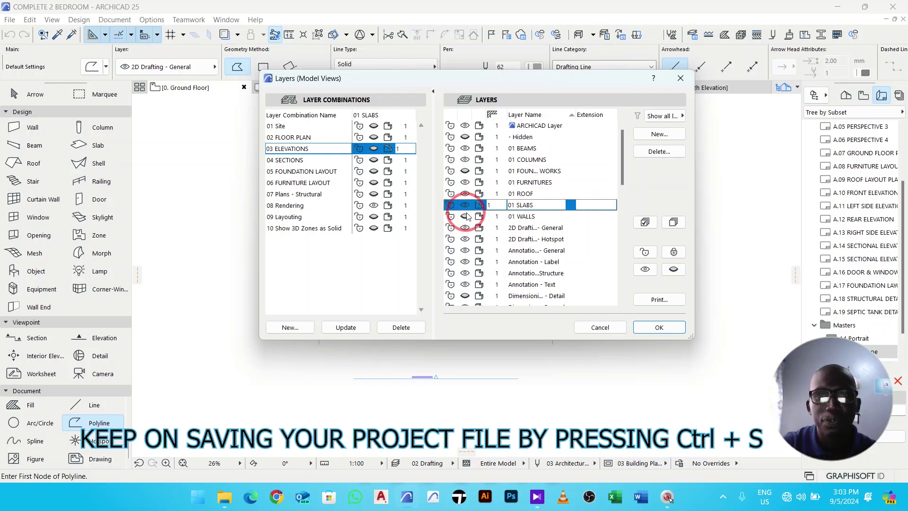
pyautogui.click(465, 217)
pyautogui.click(347, 330)
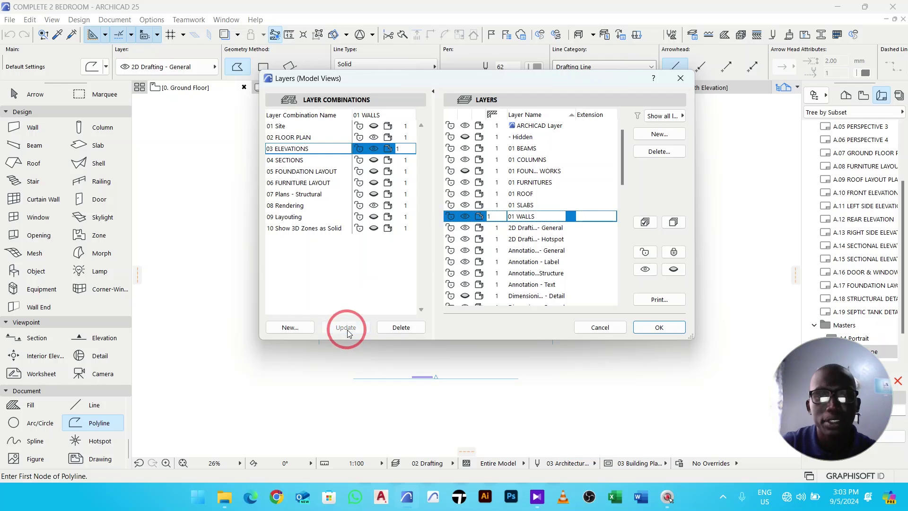
# Step: Show 01 WALLS, 01 ROOF, 01 FURNITURES, 01 COLUMNS and 01 BEAMS in the 04 SECTIONS layer combination and update it
pyautogui.click(308, 162)
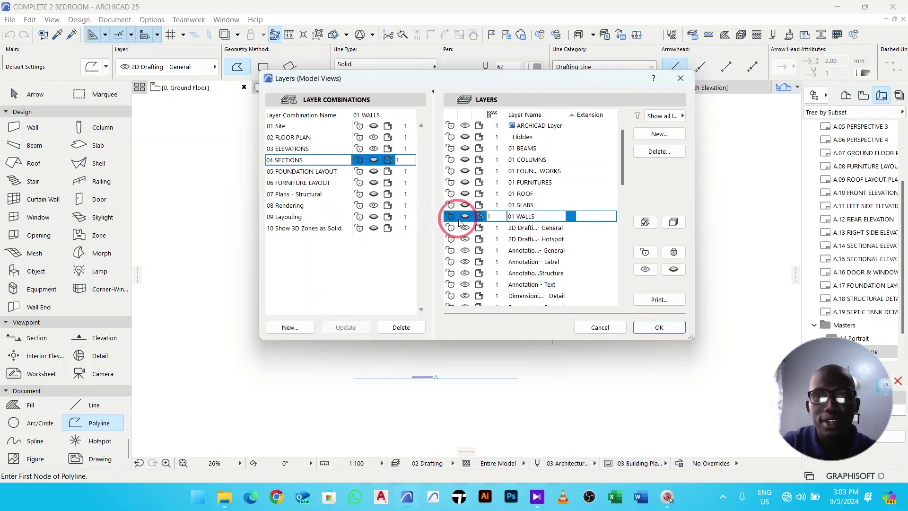
pyautogui.click(465, 216)
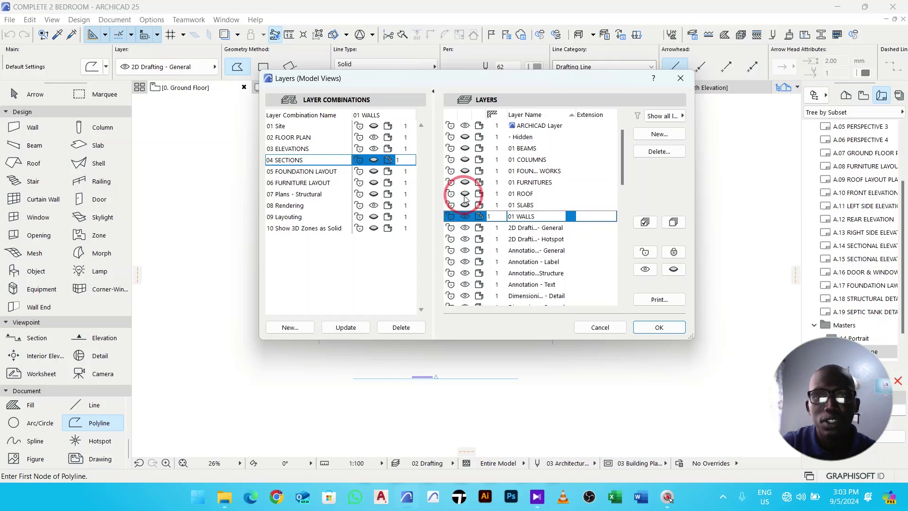
pyautogui.click(466, 195)
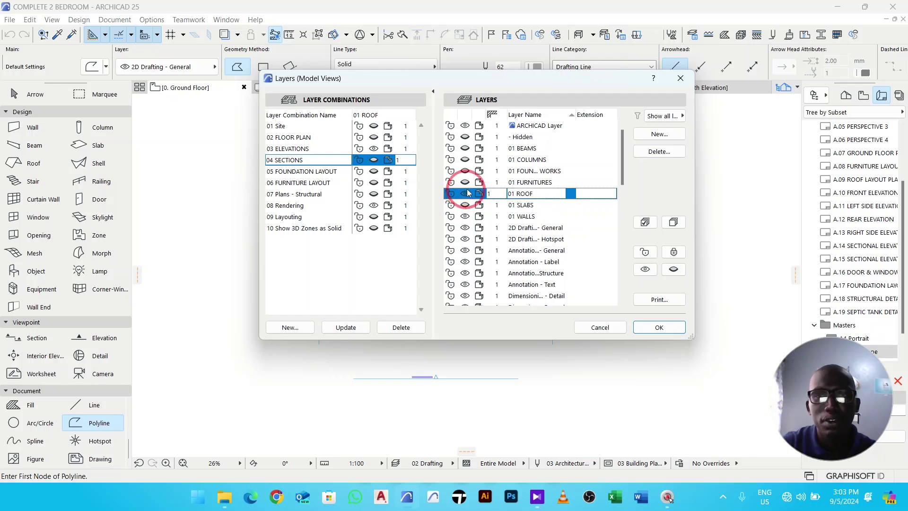
pyautogui.click(465, 183)
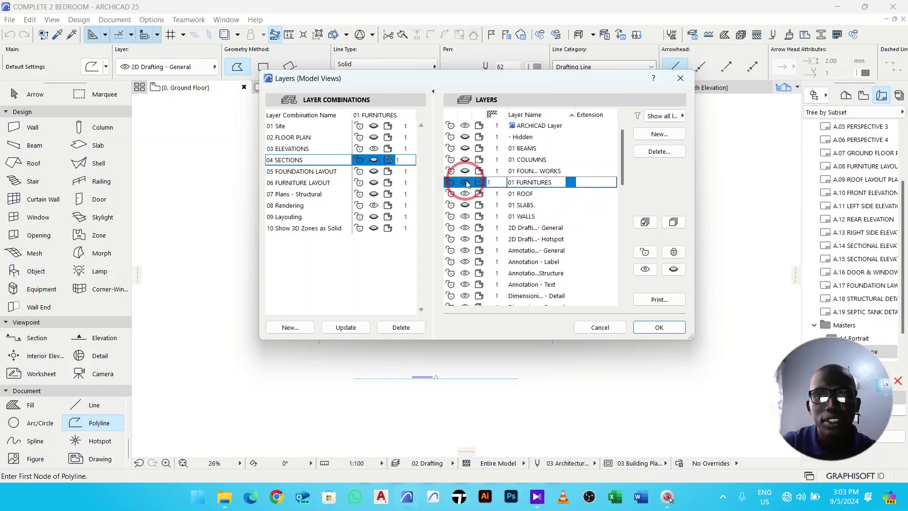
pyautogui.click(466, 159)
pyautogui.click(466, 148)
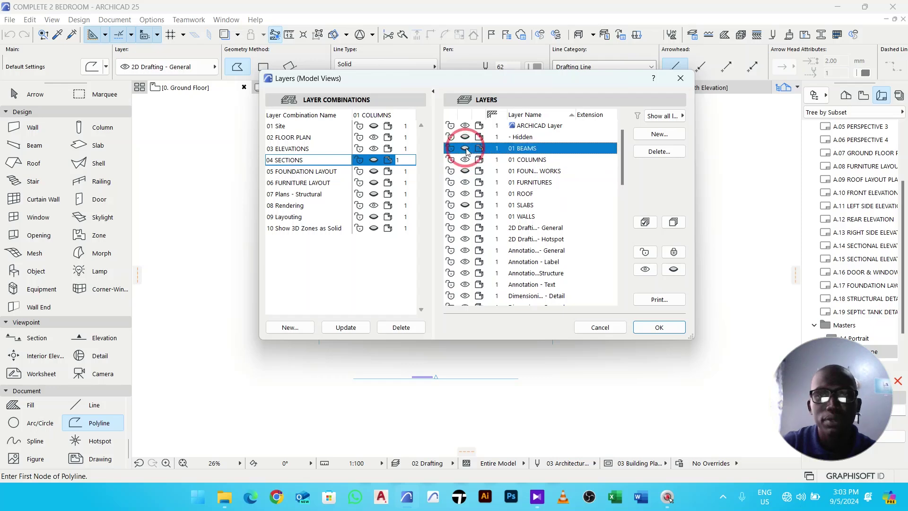
pyautogui.click(357, 327)
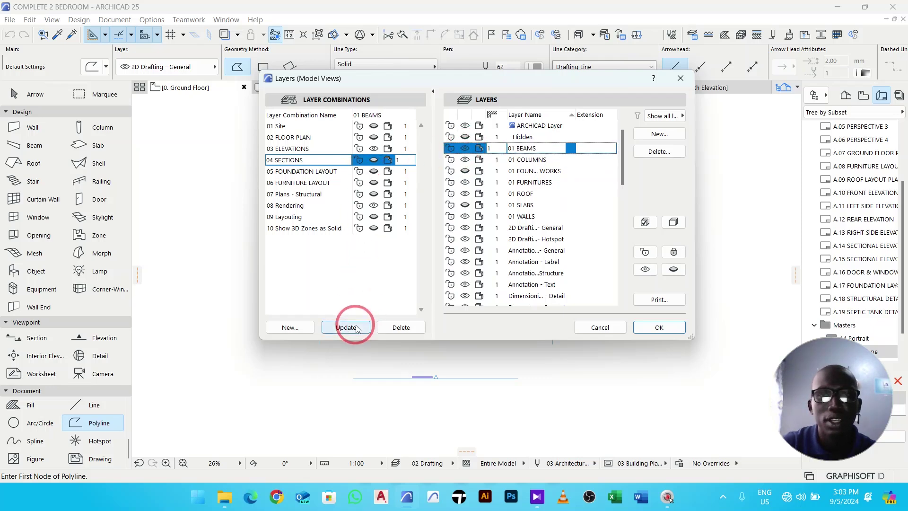
# Step: Make the 01 FOUNDATION WORKS layer visible in the 05 FOUNDATION LAYOUT layer combination and update it
pyautogui.click(321, 173)
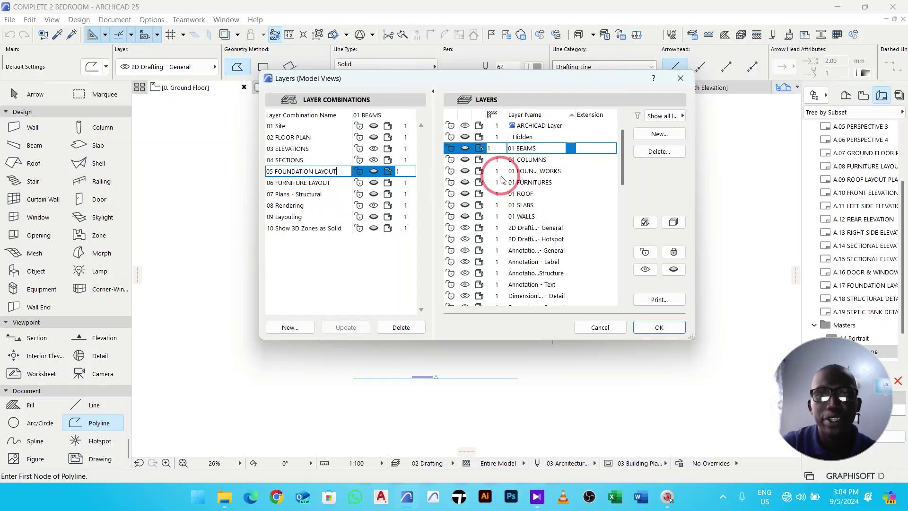
pyautogui.click(465, 171)
pyautogui.click(347, 328)
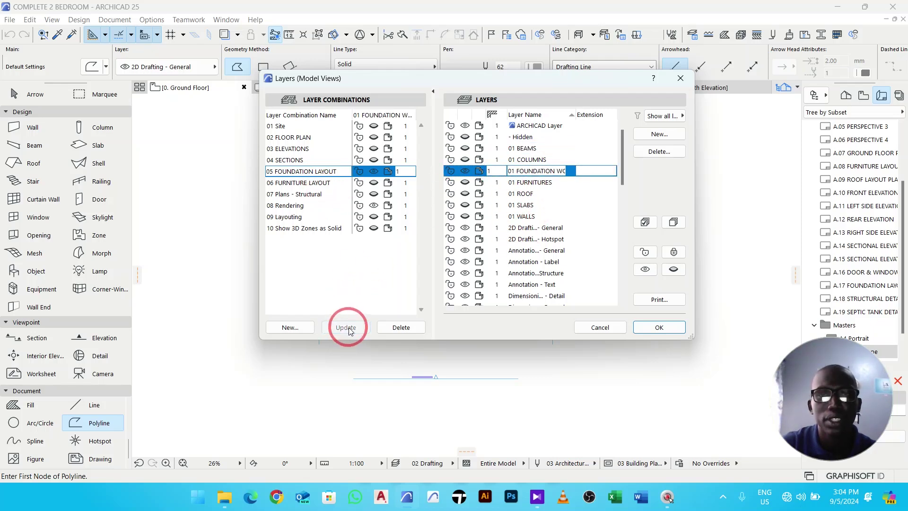
# Step: Make the 01 FURNITURES and 01 WALLS layers visible in the 06 FURNITURE LAYOUT layer combination and update it
pyautogui.click(330, 183)
pyautogui.click(465, 182)
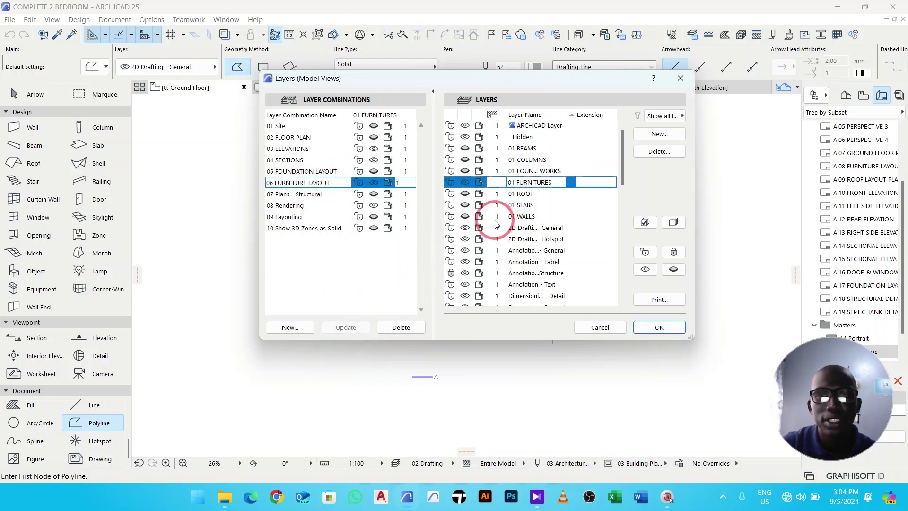
pyautogui.click(466, 217)
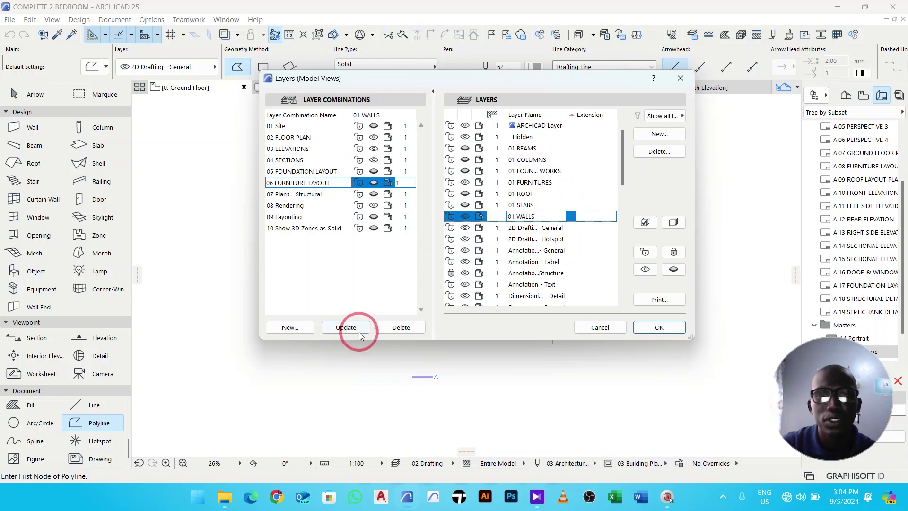
# Step: Review the layers of the 08 Rendering combination and apply the 02 FLOOR PLAN combination to the ground floor plan
pyautogui.click(316, 205)
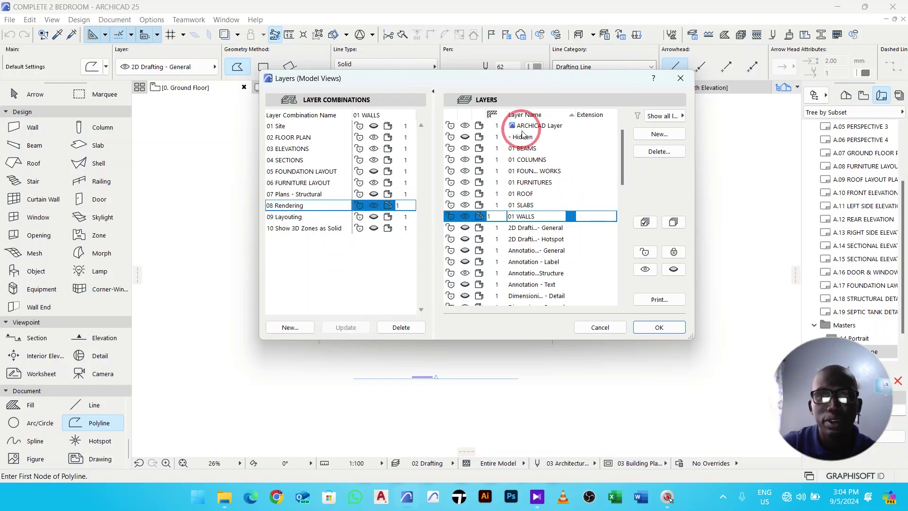
pyautogui.scroll(-6, 520, 241)
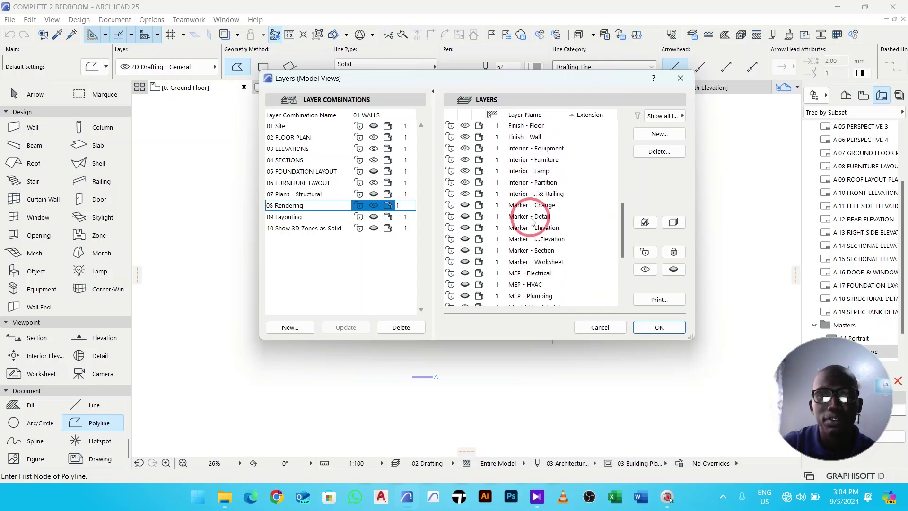
pyautogui.scroll(6, 549, 228)
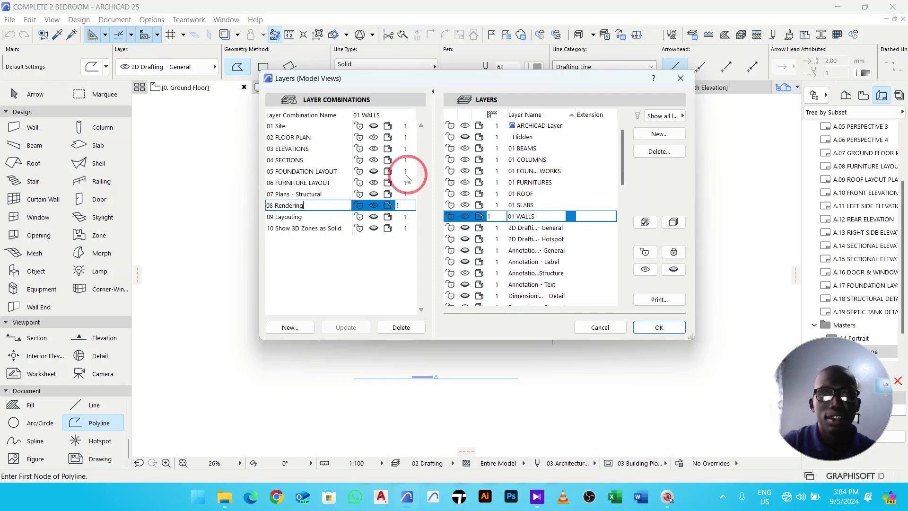
pyautogui.click(298, 137)
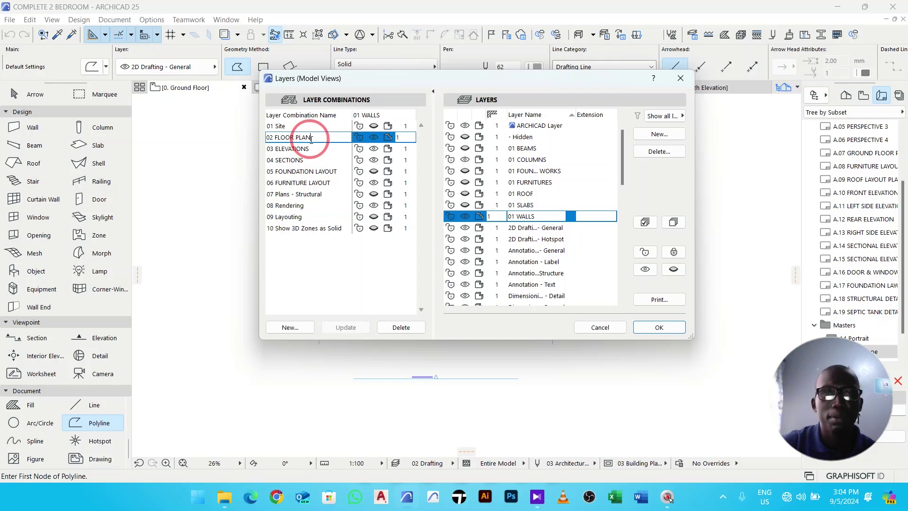
pyautogui.click(660, 327)
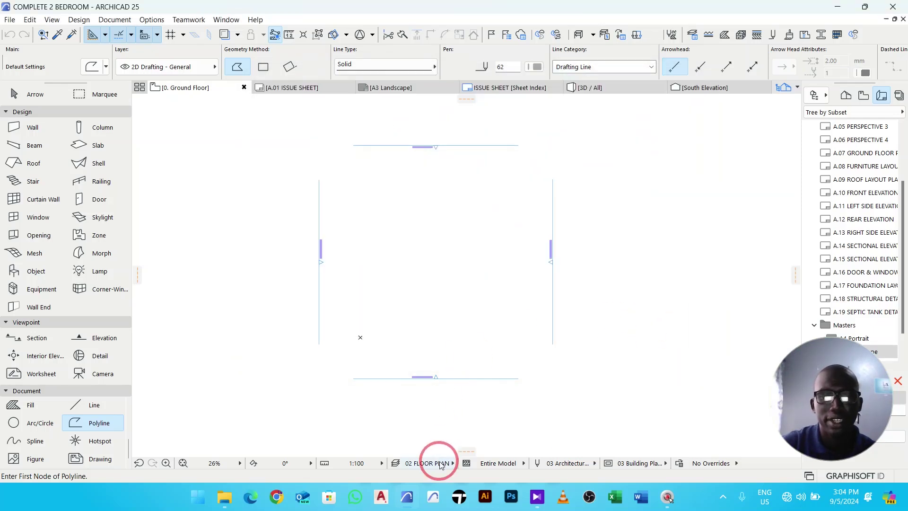
pyautogui.click(438, 463)
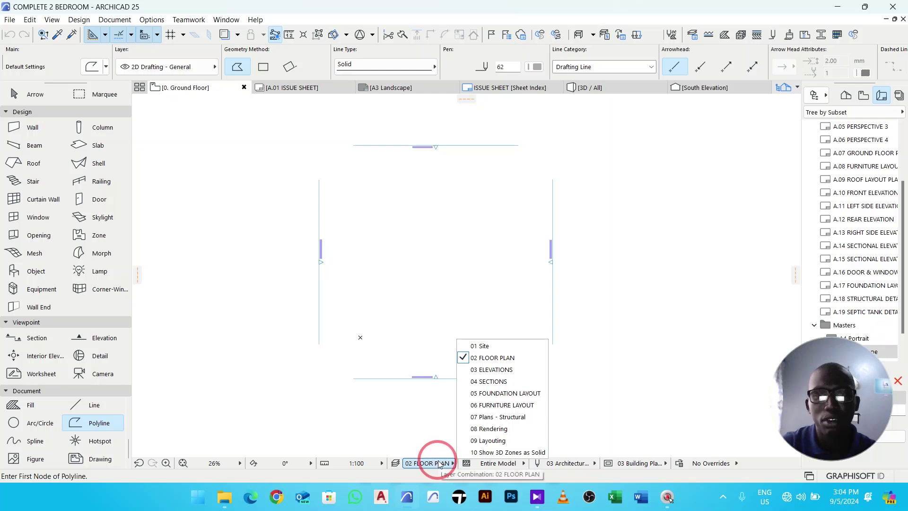
pyautogui.click(440, 464)
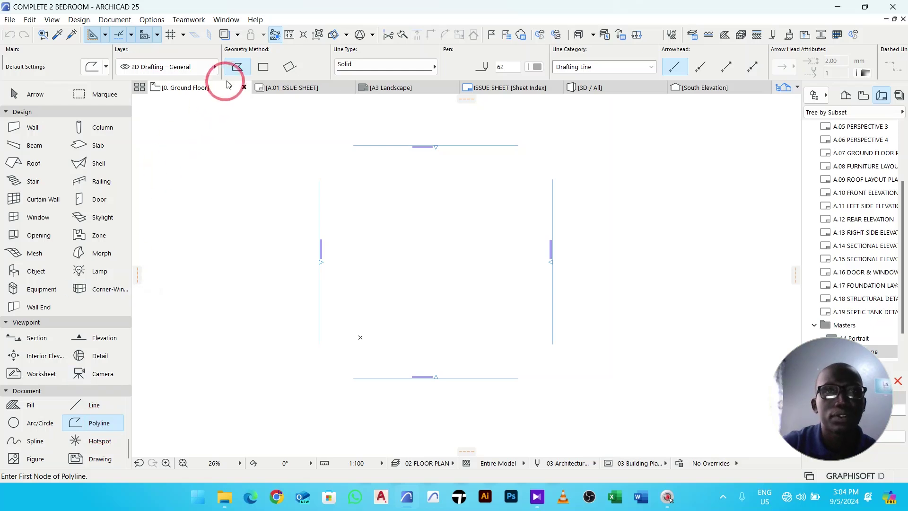
# Step: Set the Polyline tool to the rectangular geometry method with the Dashed Double line type and pen 1
pyautogui.click(263, 66)
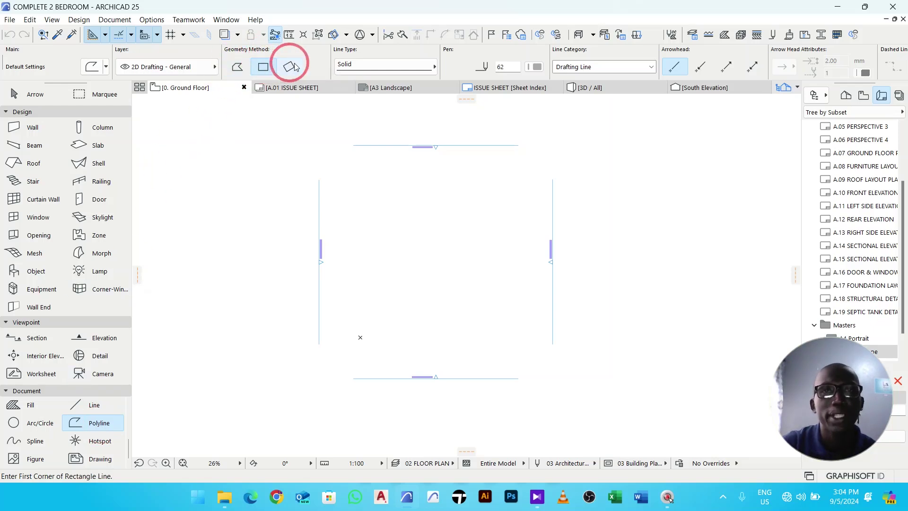
pyautogui.click(346, 64)
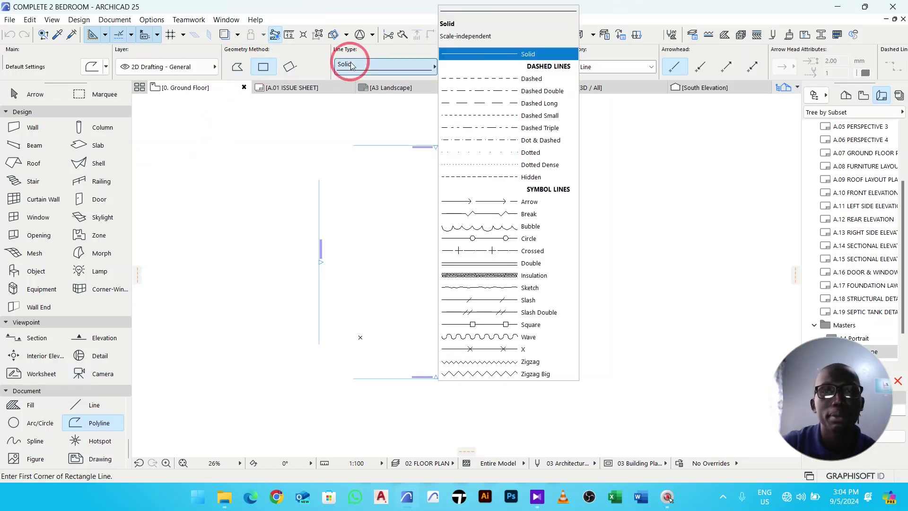
pyautogui.click(554, 95)
pyautogui.click(536, 66)
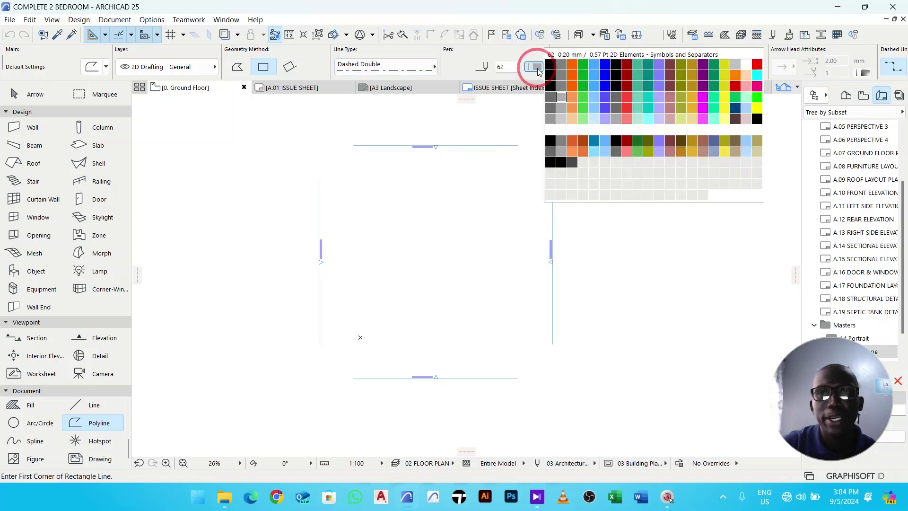
pyautogui.click(551, 66)
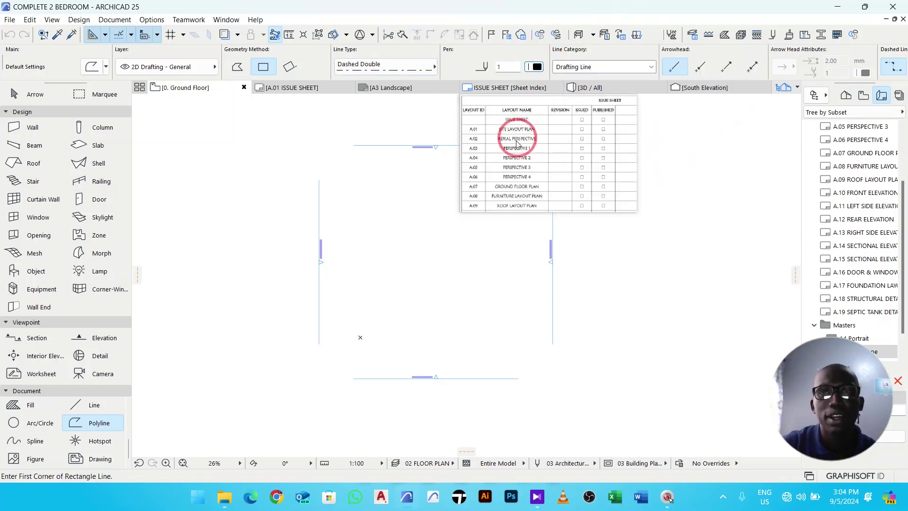
# Step: Try to start the rectangle at the project origin of the ground floor plan
pyautogui.moveTo(451, 245); pyautogui.dragTo(440, 244, button='middle')
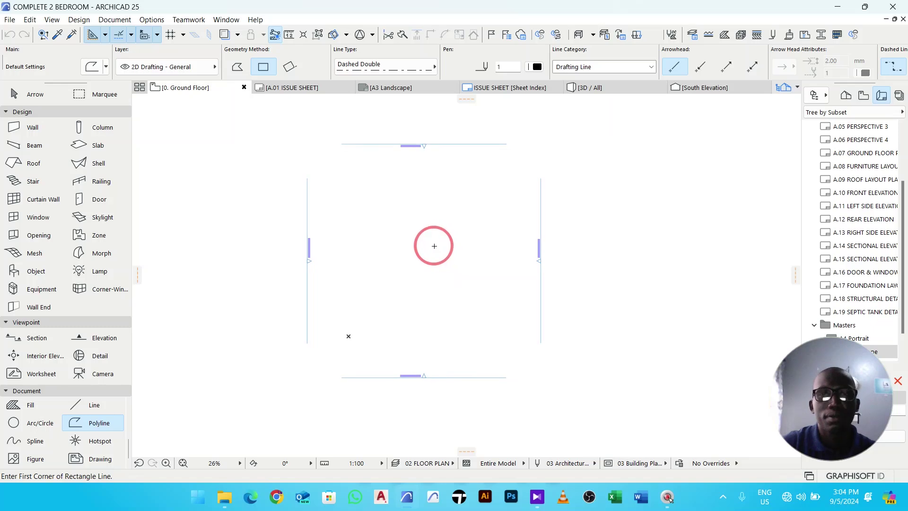
pyautogui.scroll(-2, 382, 321)
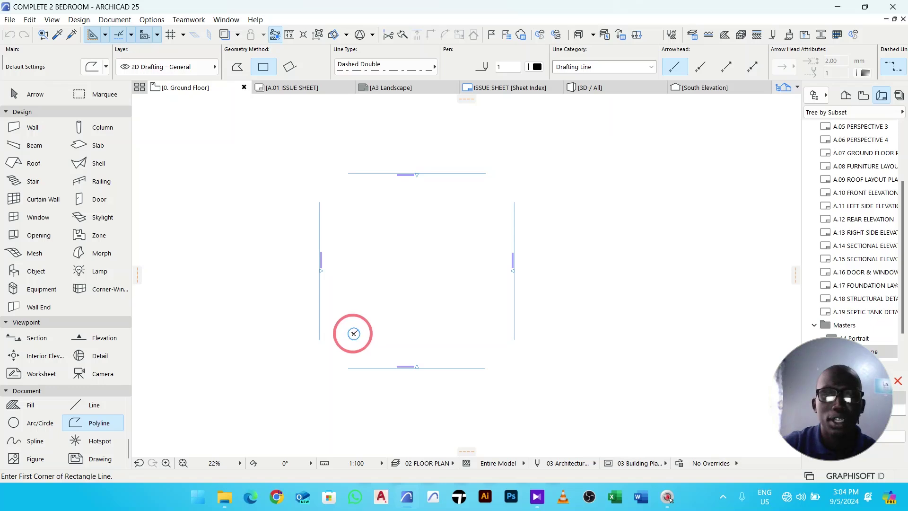
pyautogui.click(354, 333)
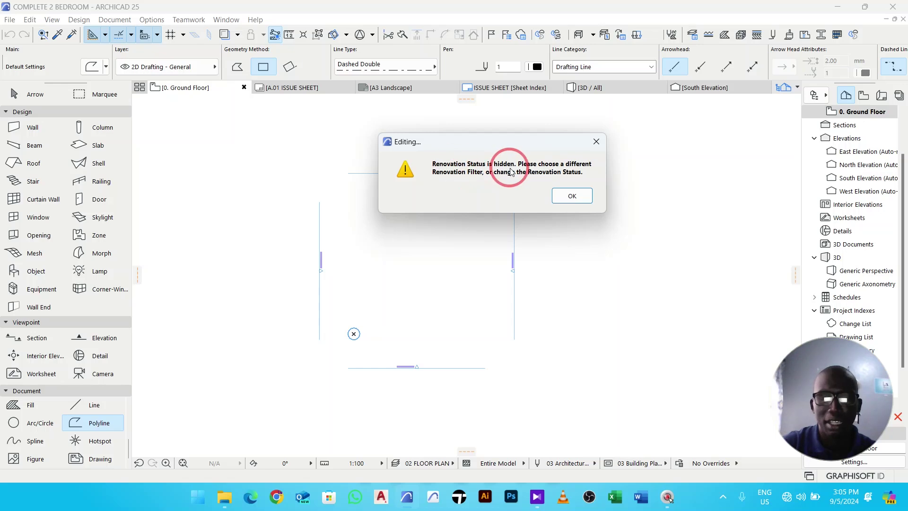
pyautogui.click(596, 141)
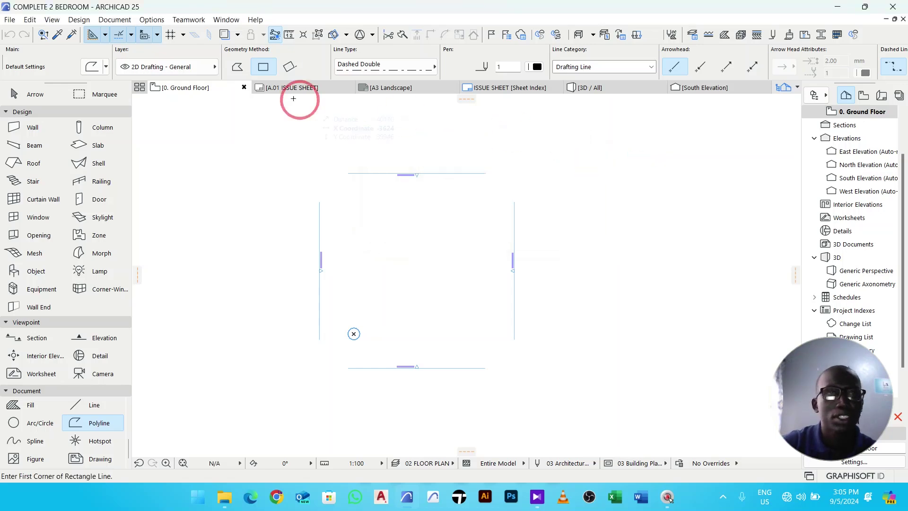
# Step: Set the renovation filter to 00 Show All Elements
pyautogui.click(113, 20)
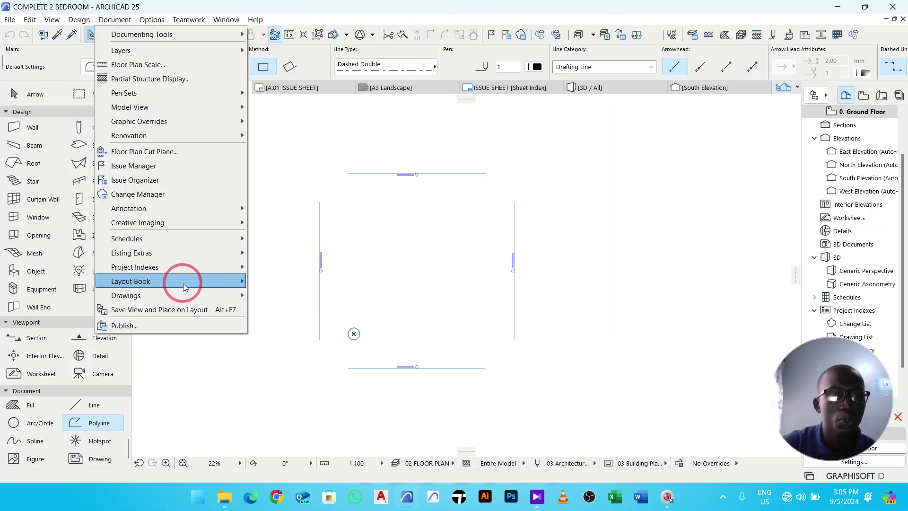
pyautogui.moveTo(200, 137)
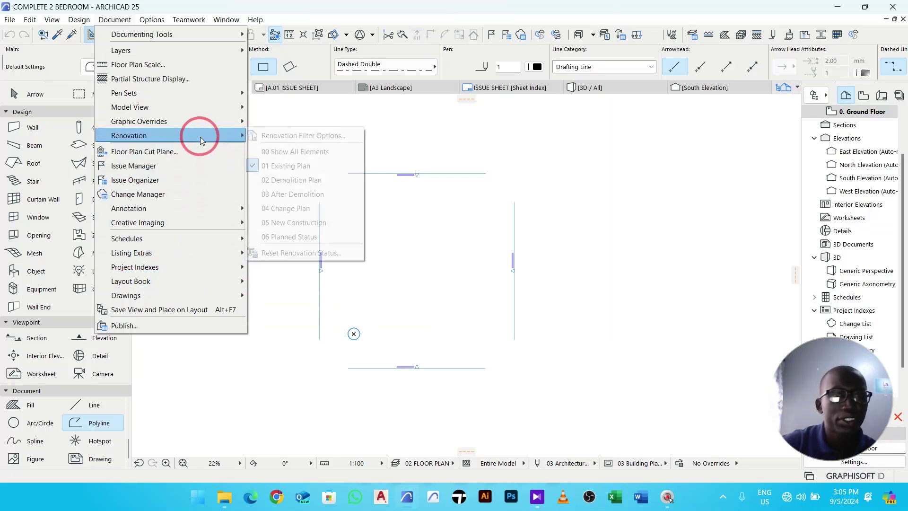
pyautogui.click(290, 152)
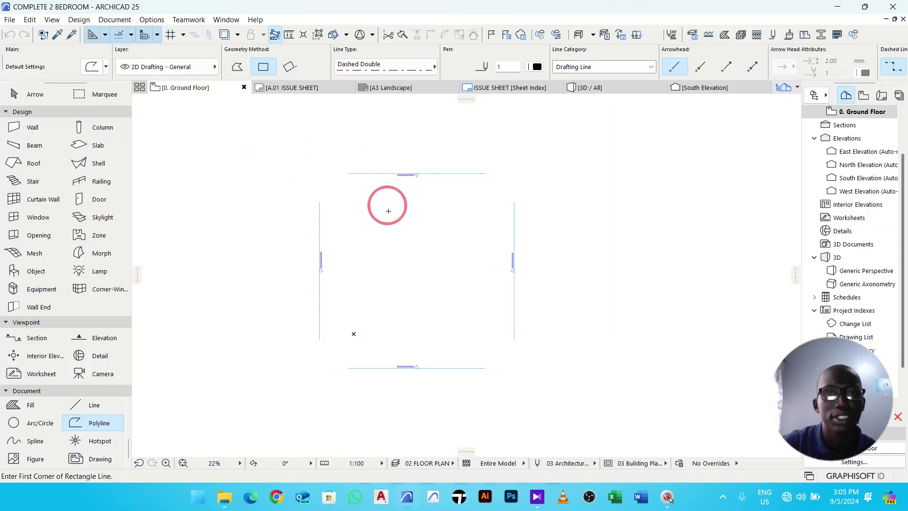
# Step: Draw a rectangle from the project origin, 15000 wide and 30000 high, and leave the Polyline tool
pyautogui.click(354, 334)
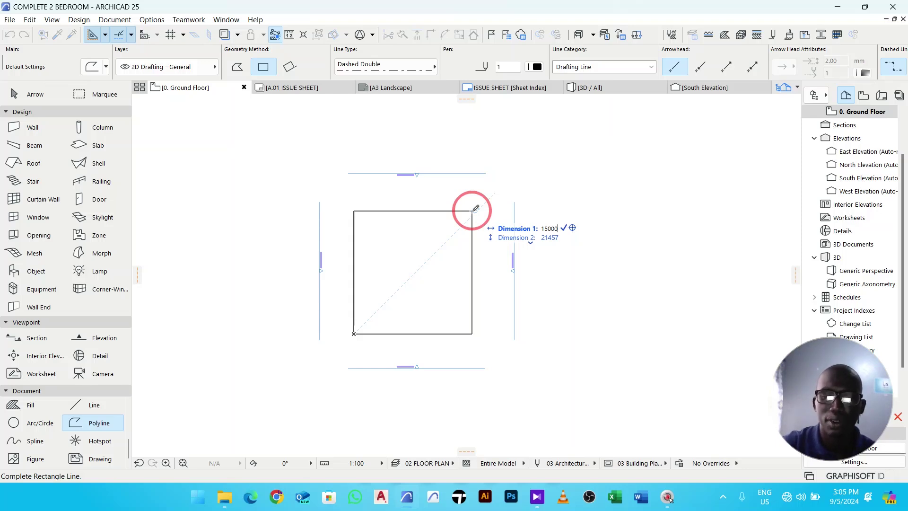
pyautogui.press('Tab')
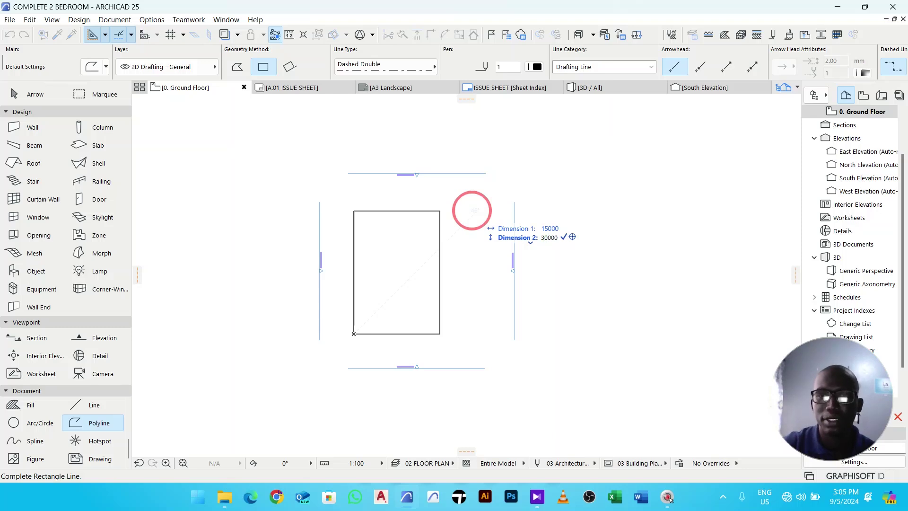
pyautogui.press('Return')
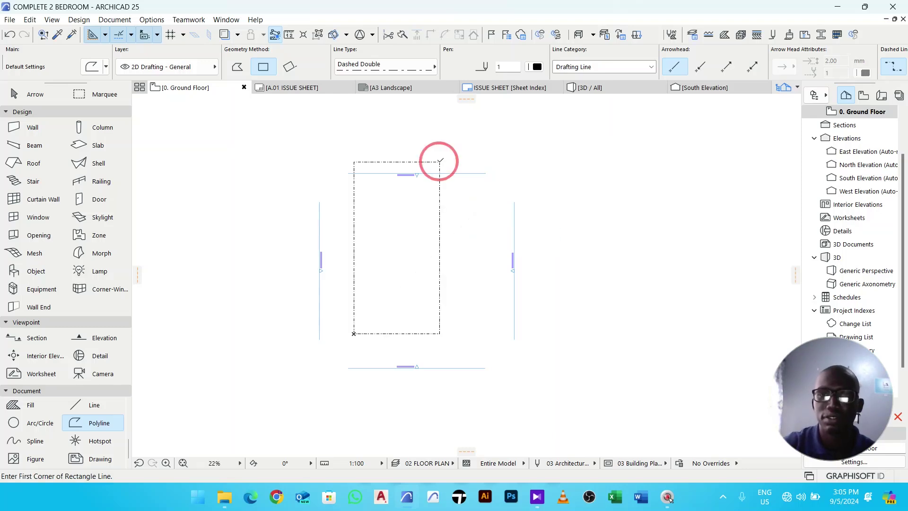
pyautogui.scroll(-2, 442, 163)
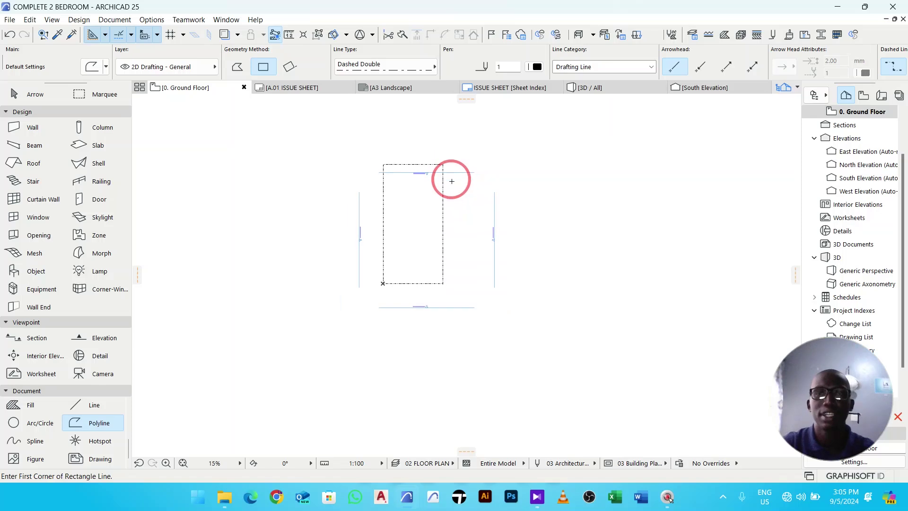
pyautogui.press('Escape')
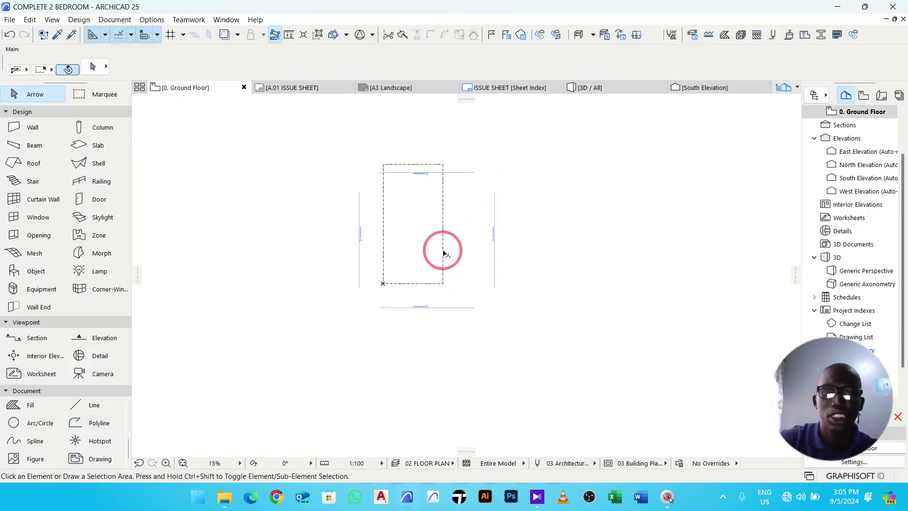
# Step: Move the North Elevation marker upward so that it lies outside the dashed rectangle's upper edge
pyautogui.scroll(3, 446, 168)
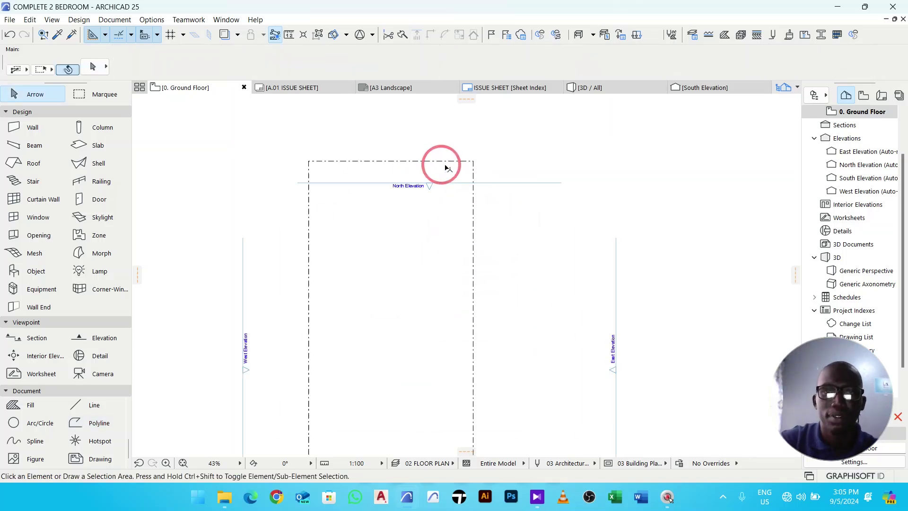
pyautogui.click(516, 187)
pyautogui.moveTo(503, 184); pyautogui.dragTo(509, 212, button='middle')
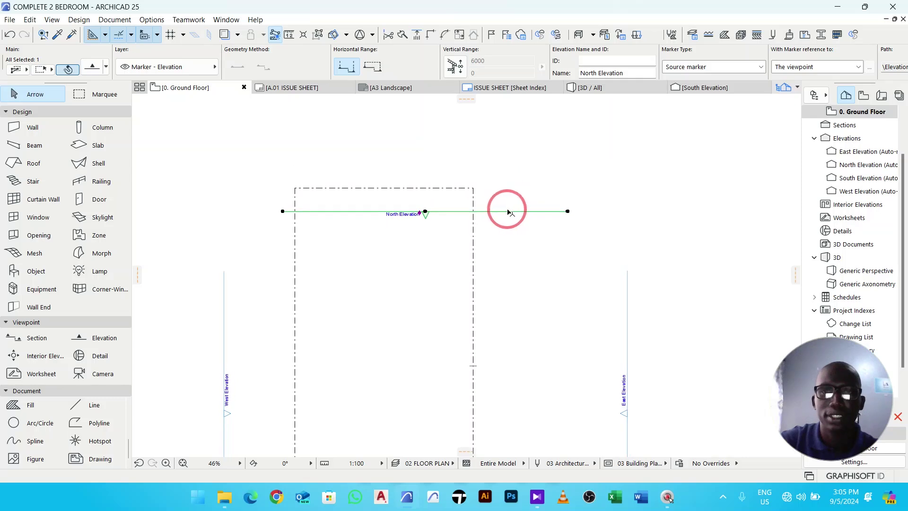
pyautogui.click(510, 211)
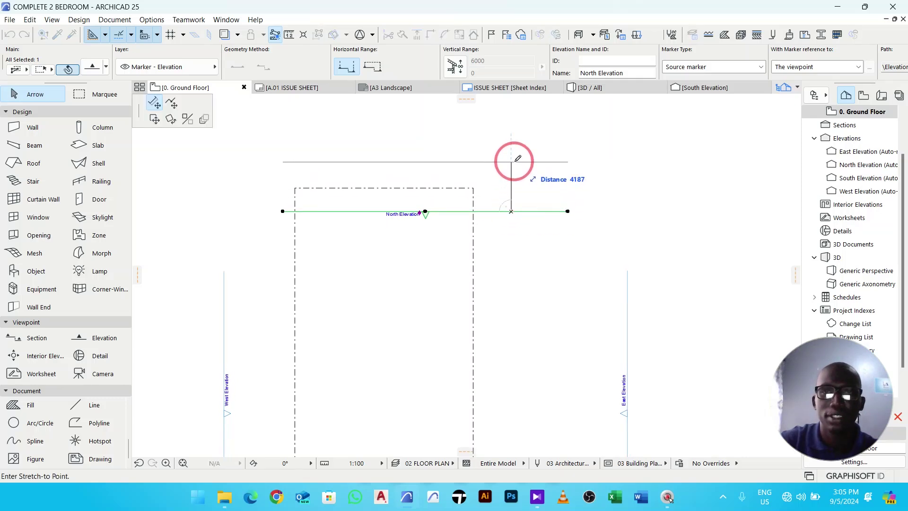
pyautogui.click(514, 154)
# Step: Move the East Elevation marker inward, closer to the rectangle's right edge, and deselect it
pyautogui.scroll(-2, 547, 169)
pyautogui.click(572, 227)
pyautogui.click(572, 226)
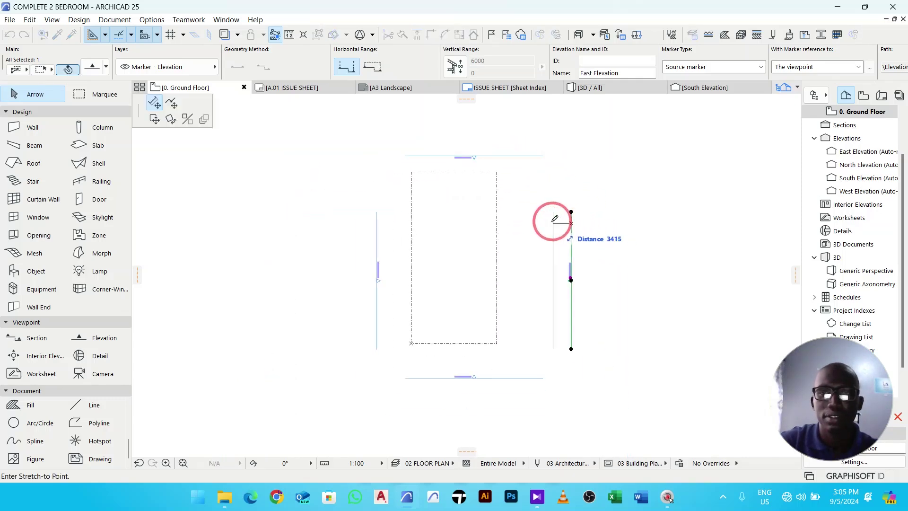
pyautogui.click(522, 212)
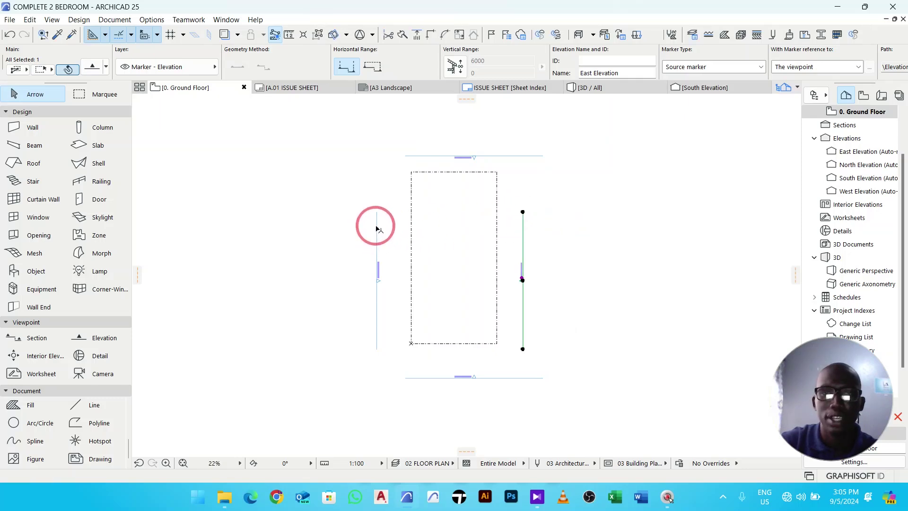
pyautogui.click(565, 194)
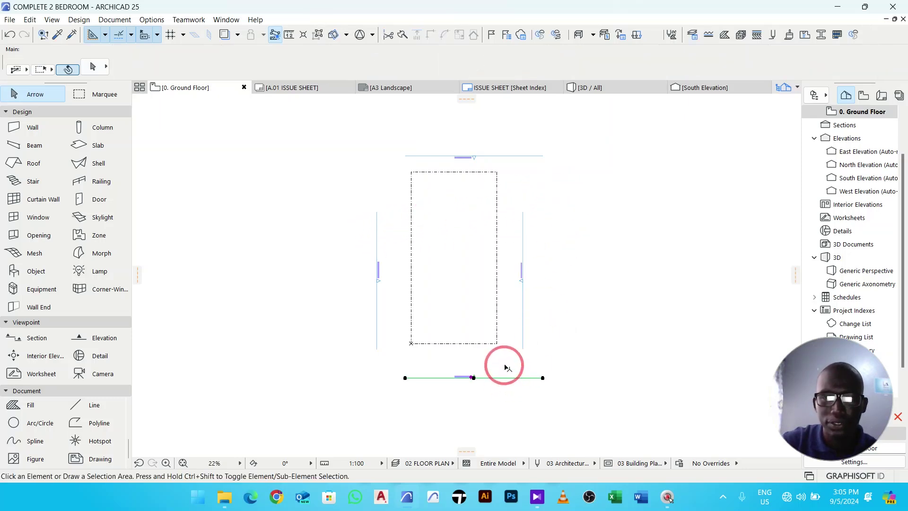
# Step: Move the South and West Elevation markers inward, just outside the rectangle's lower and left edges
pyautogui.click(505, 377)
pyautogui.click(505, 377)
pyautogui.click(504, 358)
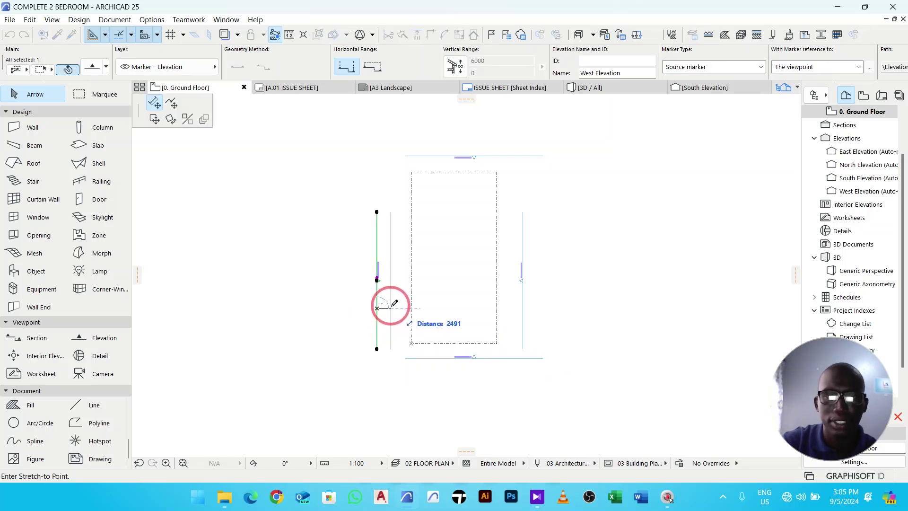
pyautogui.click(392, 305)
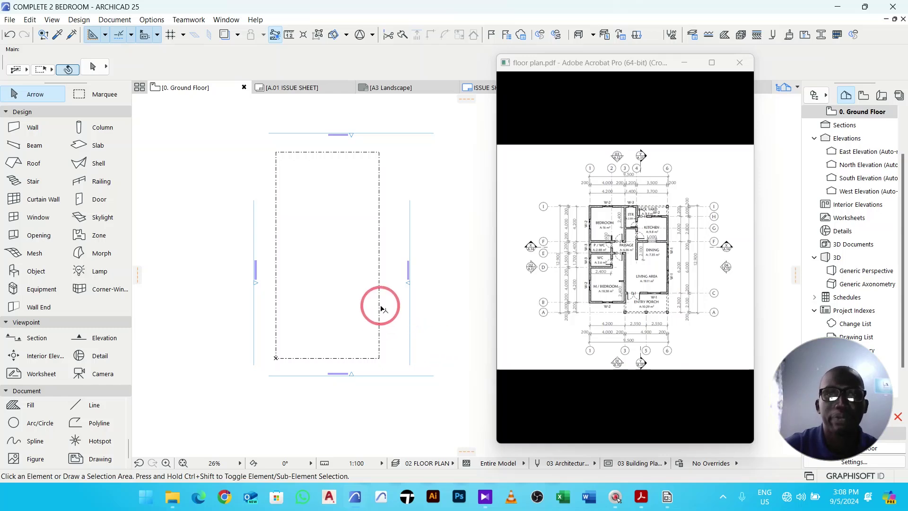
pyautogui.moveTo(396, 295); pyautogui.dragTo(405, 300, button='middle')
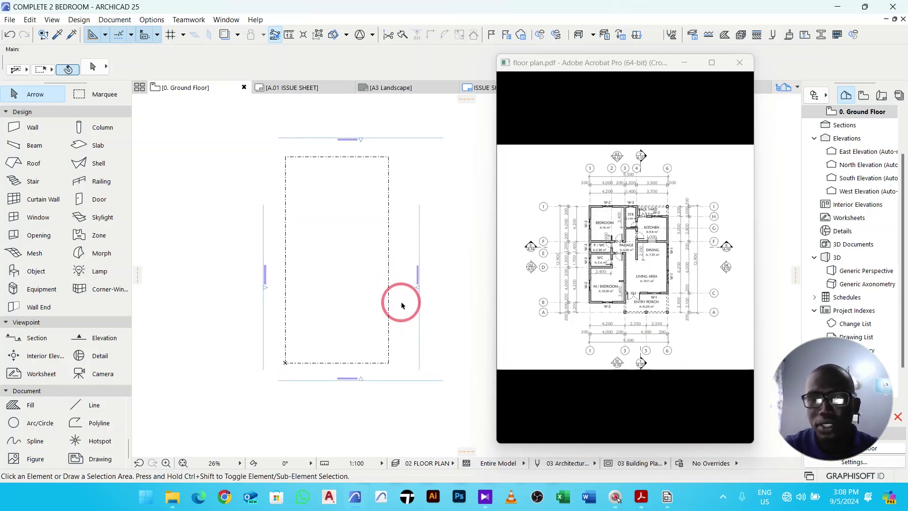
pyautogui.scroll(2, 308, 201)
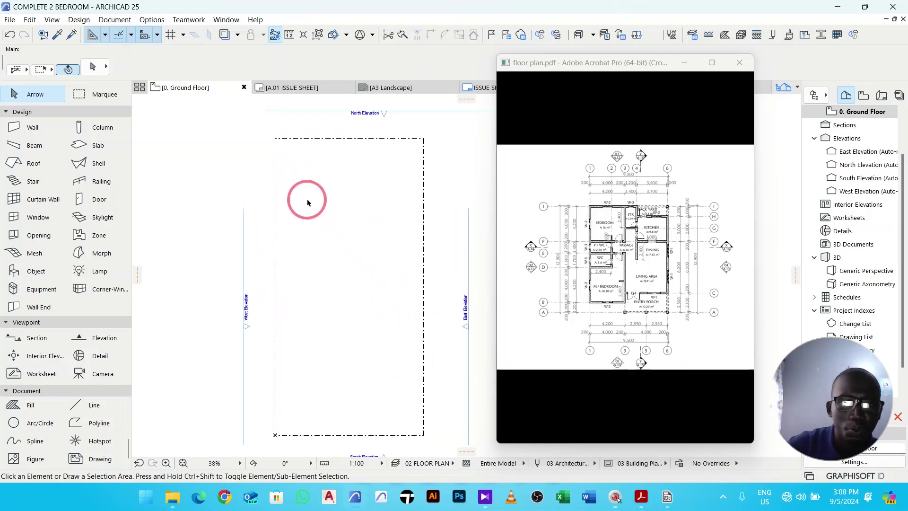
# Step: Draw a 4200 by 4200 polyline rectangle for the bedroom inside the plot boundary, near its upper-left area
pyautogui.click(99, 424)
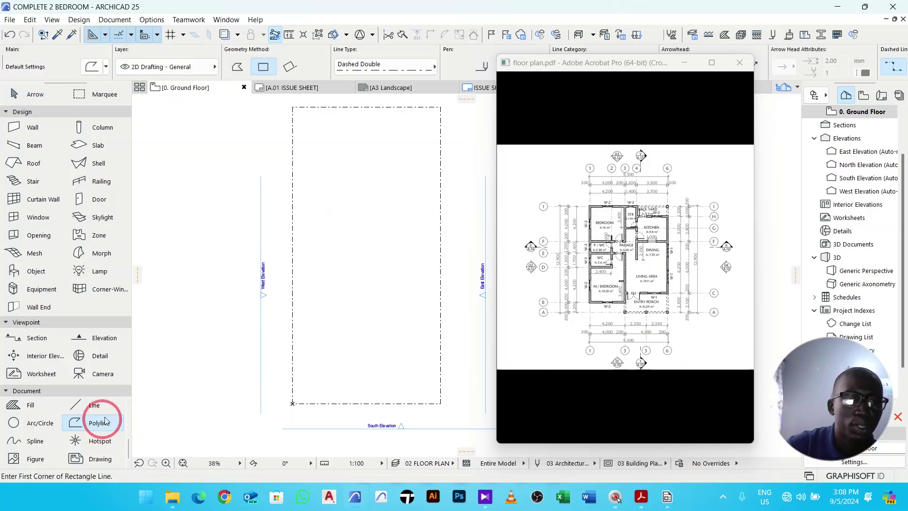
pyautogui.scroll(2, 283, 247)
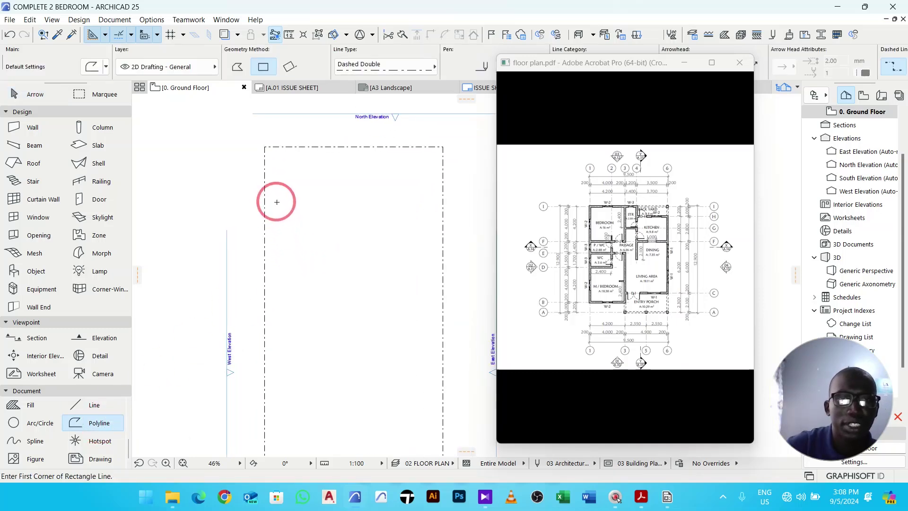
pyautogui.moveTo(278, 204); pyautogui.dragTo(327, 273)
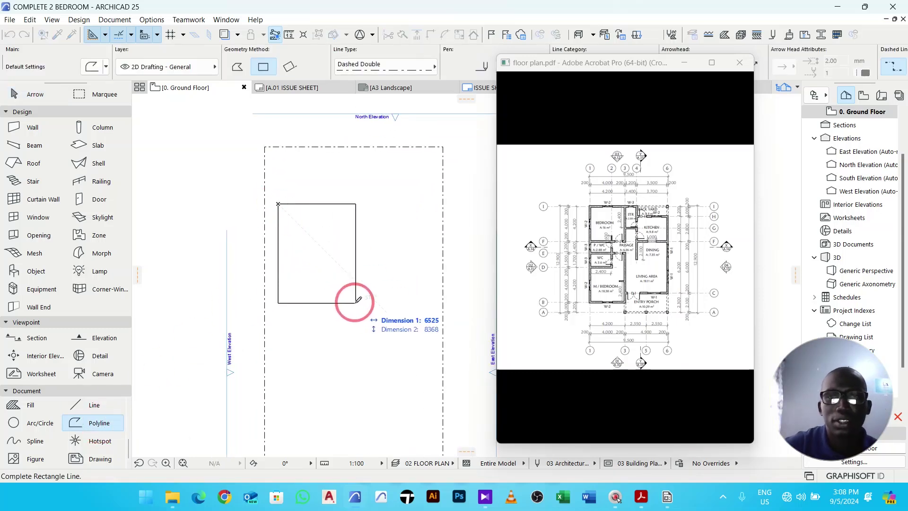
pyautogui.write('4200')
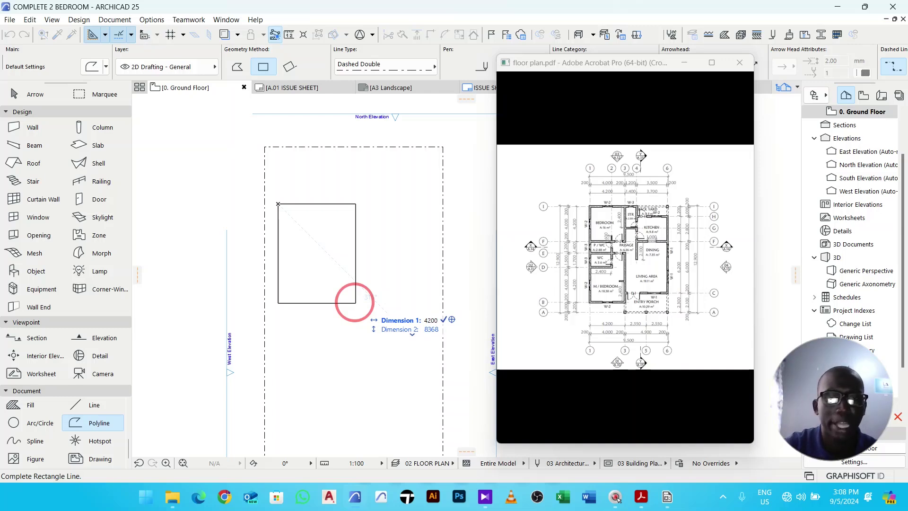
pyautogui.press('Tab')
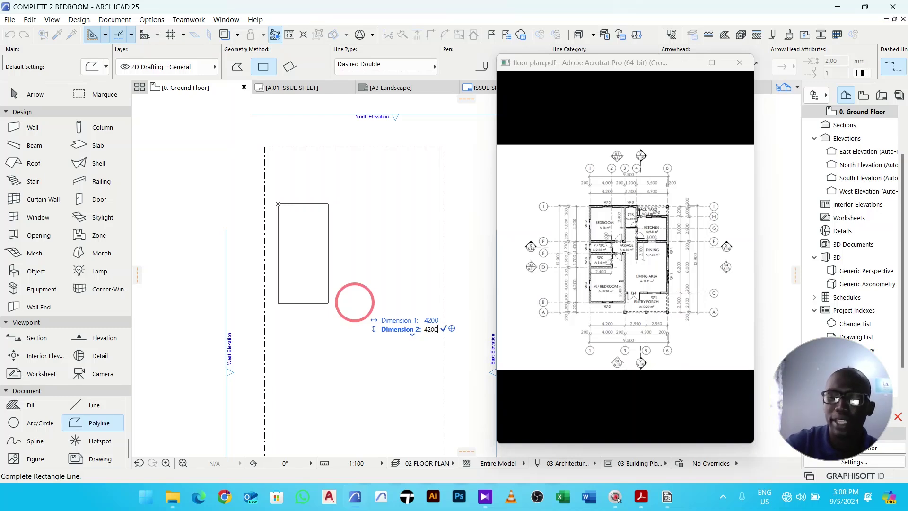
pyautogui.press('Return')
# Step: Draw a rectangle 2600 wide and 1400 high downward from the bedroom square's lower-left corner
pyautogui.moveTo(356, 249); pyautogui.dragTo(361, 240, button='middle')
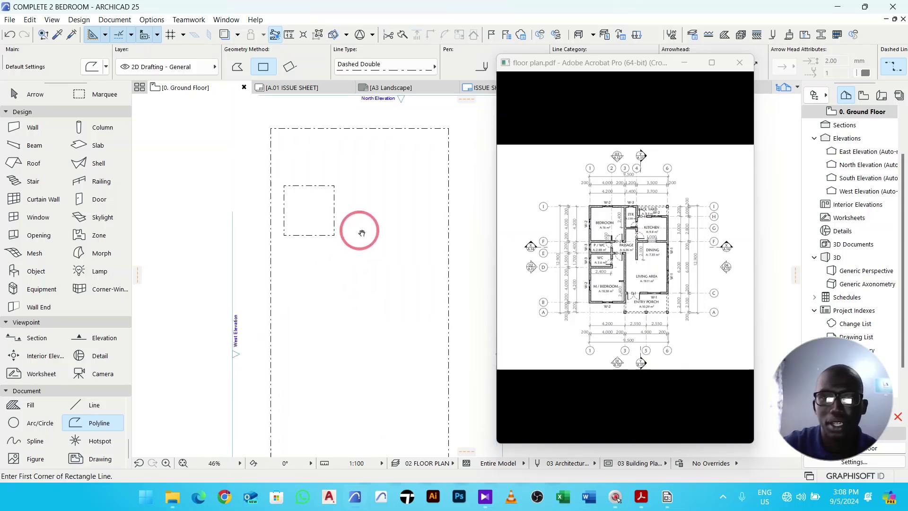
pyautogui.scroll(3, 300, 236)
pyautogui.click(276, 230)
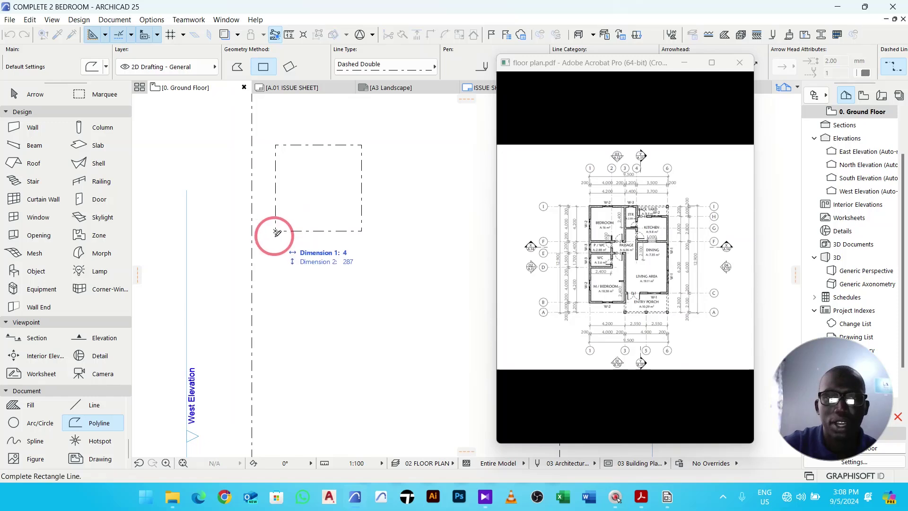
pyautogui.write('2600')
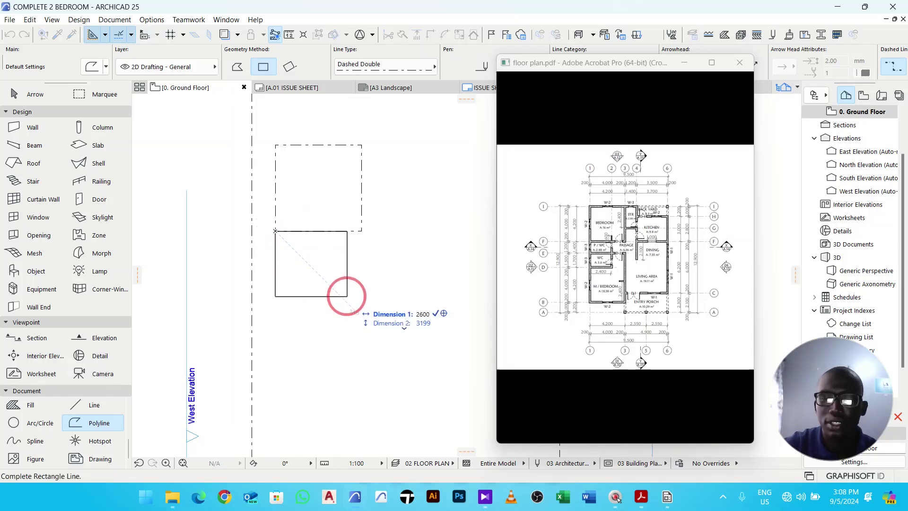
pyautogui.press('Tab')
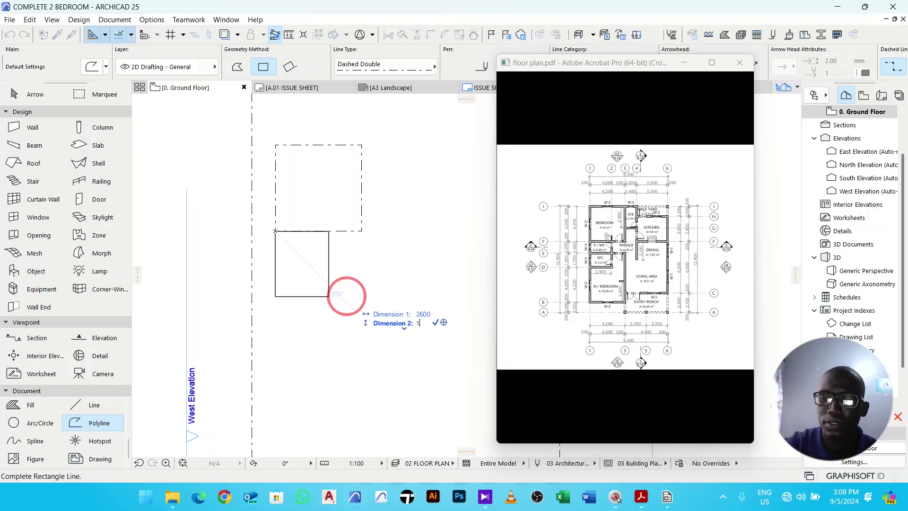
pyautogui.write('1400')
pyautogui.press('Return')
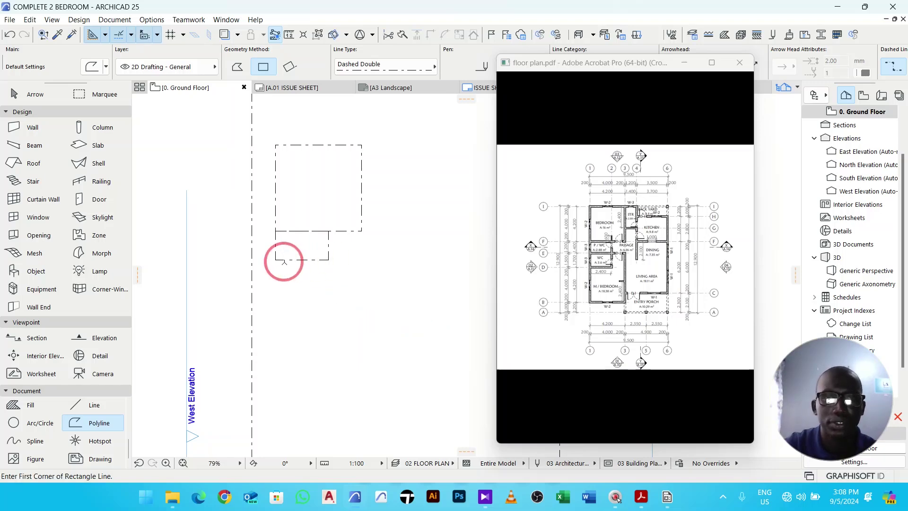
# Step: Draw a rectangle 2600 wide and 1700 high directly below the 1400-high one, and leave the Polyline tool
pyautogui.click(276, 259)
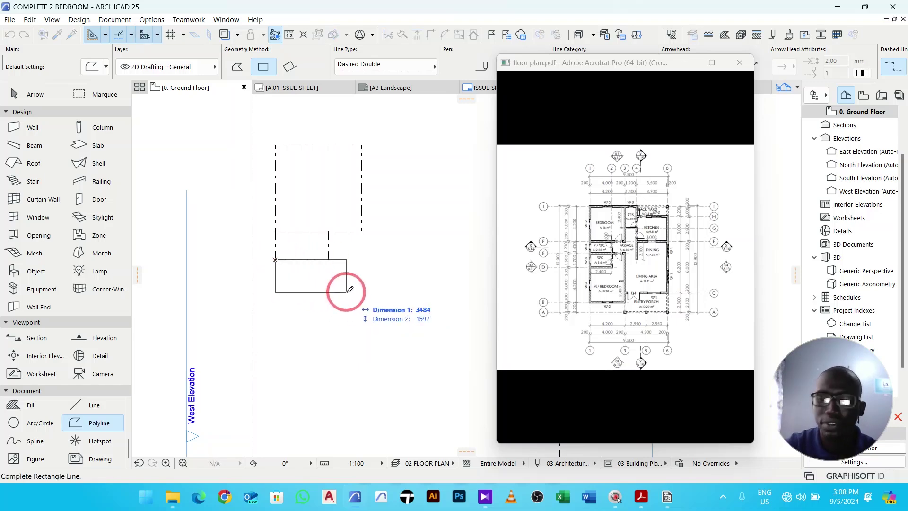
pyautogui.write('2600')
pyautogui.press('Tab')
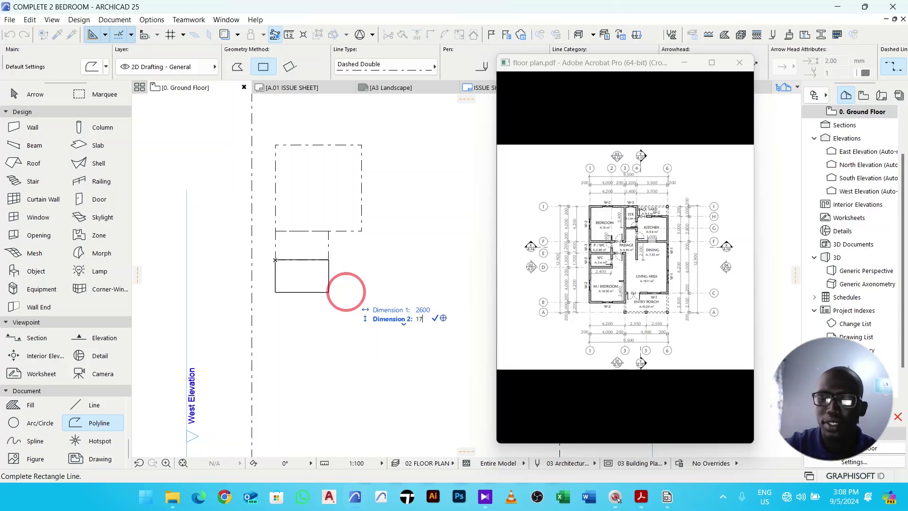
pyautogui.write('1700')
pyautogui.press('Return')
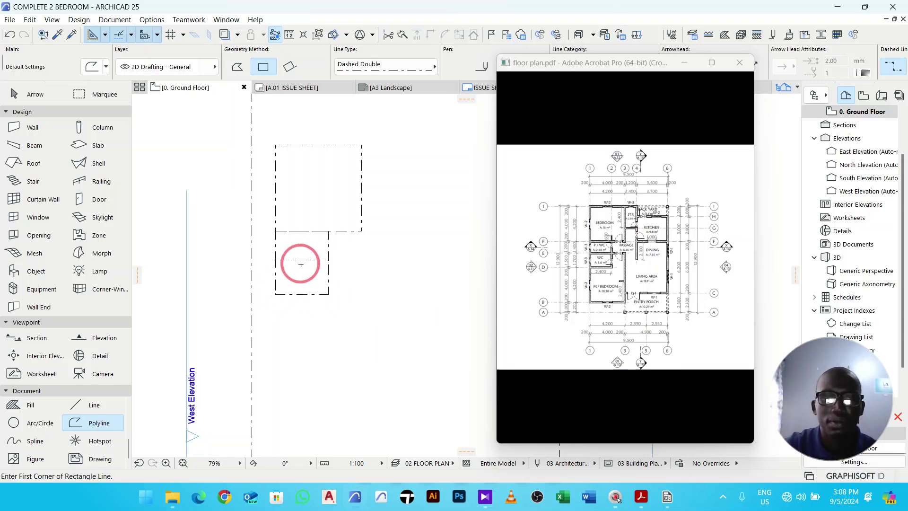
pyautogui.scroll(-1, 317, 256)
pyautogui.press('Escape')
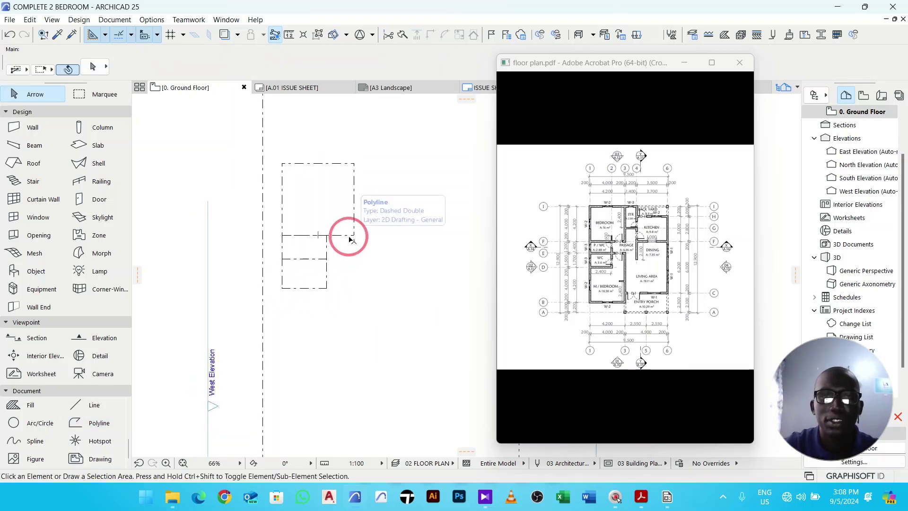
# Step: Copy the 4200 square from its upper-left corner to the lower-left corner of the 1700-high rectangle, and deselect the copy
pyautogui.click(352, 236)
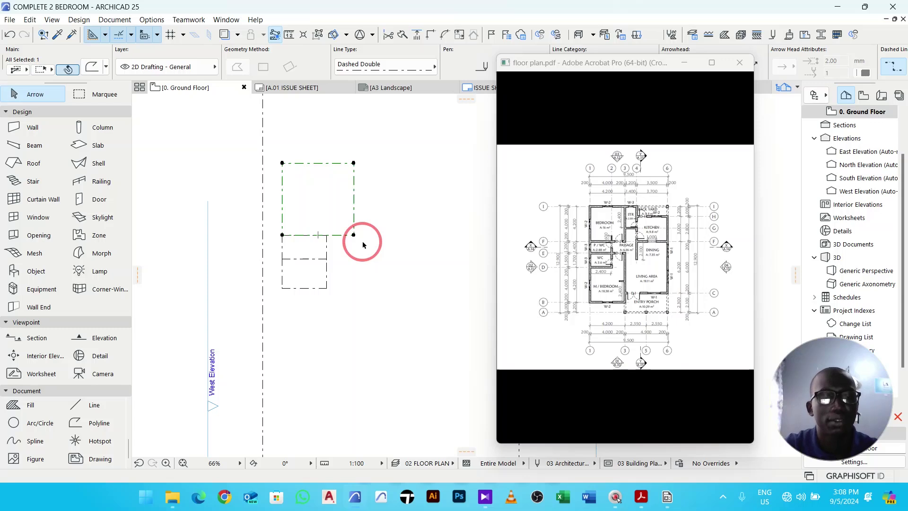
pyautogui.hotkey('ctrl', 'shift', 'd')
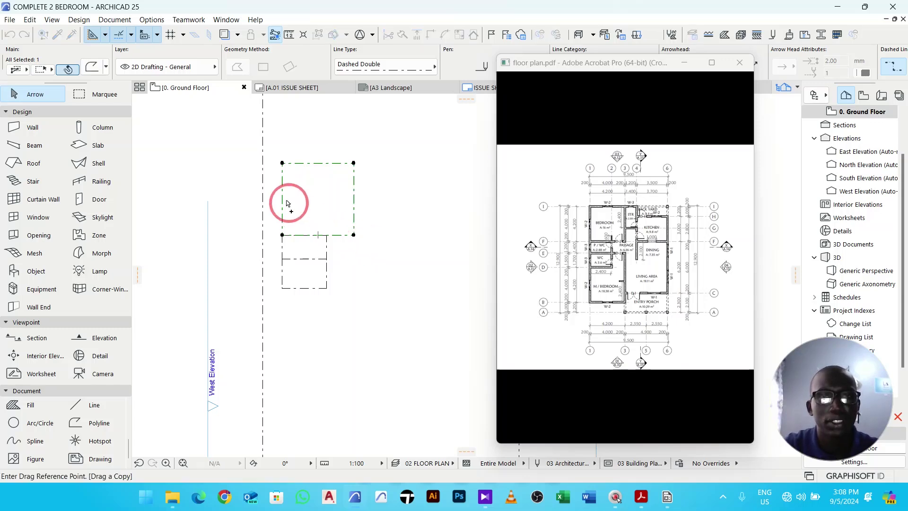
pyautogui.click(282, 163)
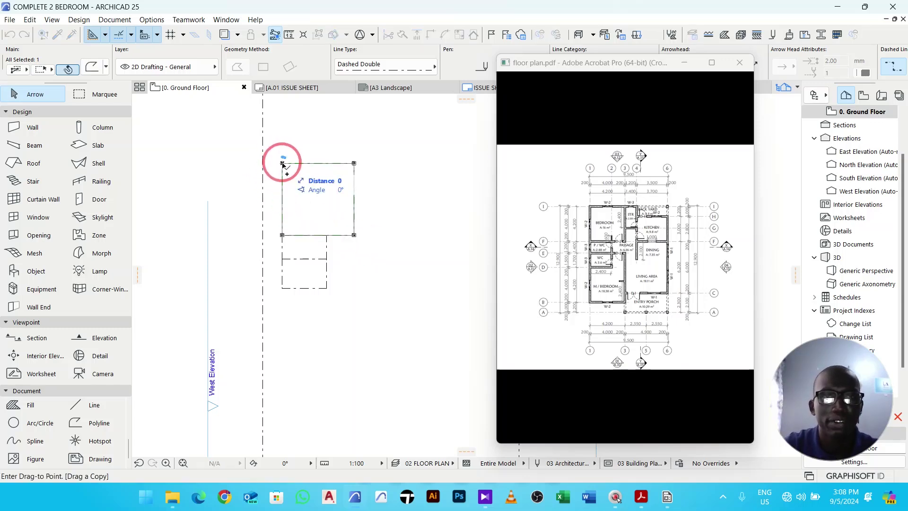
pyautogui.click(282, 288)
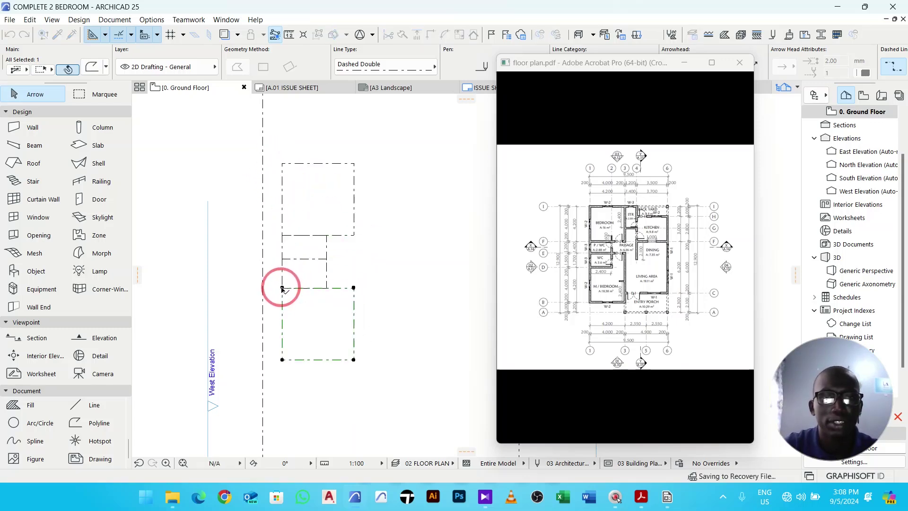
pyautogui.click(378, 274)
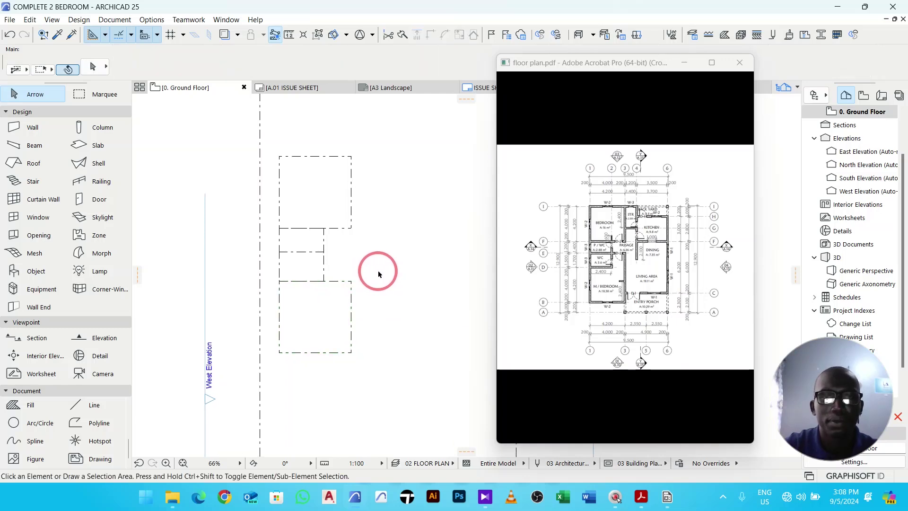
# Step: Draw a polyline rectangle from the lower square's upper-right corner to the right end of the line dividing the two 2600-wide rectangles
pyautogui.click(115, 420)
pyautogui.scroll(2, 346, 270)
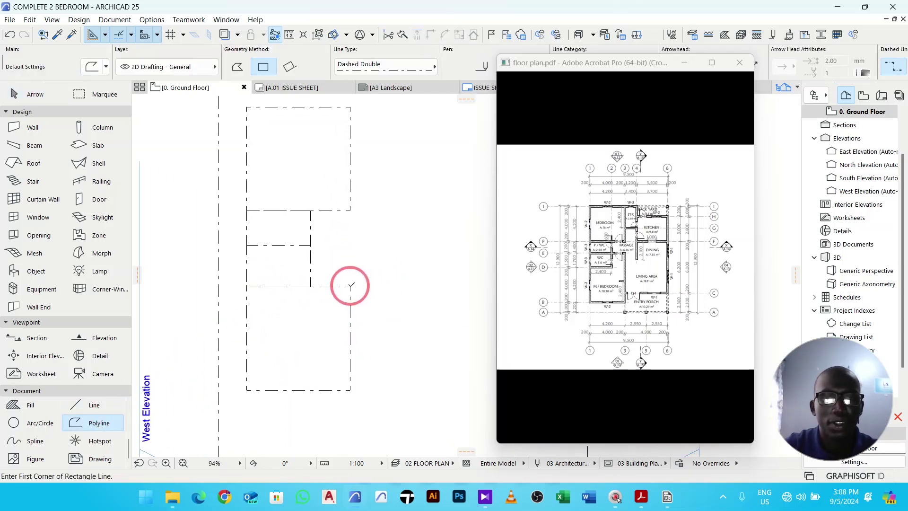
pyautogui.click(350, 286)
pyautogui.click(309, 245)
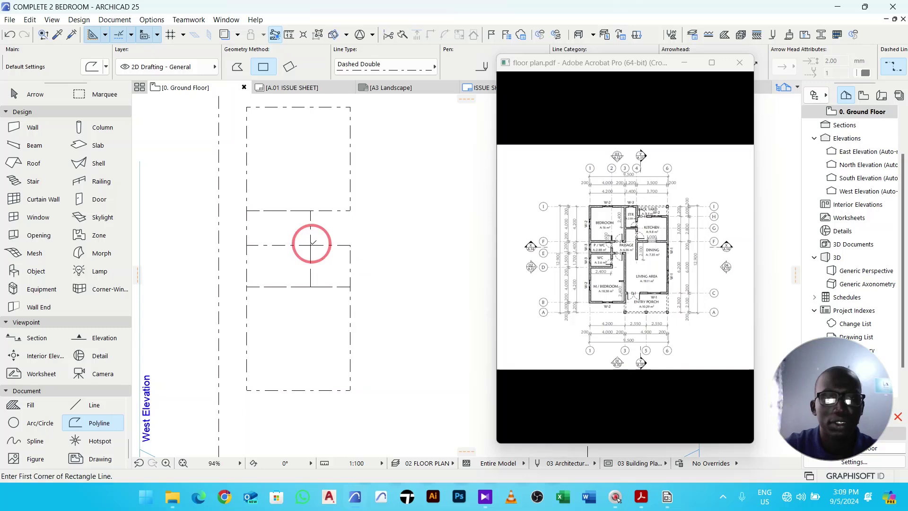
# Step: Draw a rectangle 1400 wide and 2600 high to the right of the upper square, from its upper-right corner
pyautogui.scroll(-3, 322, 236)
pyautogui.moveTo(402, 271); pyautogui.dragTo(376, 288, button='middle')
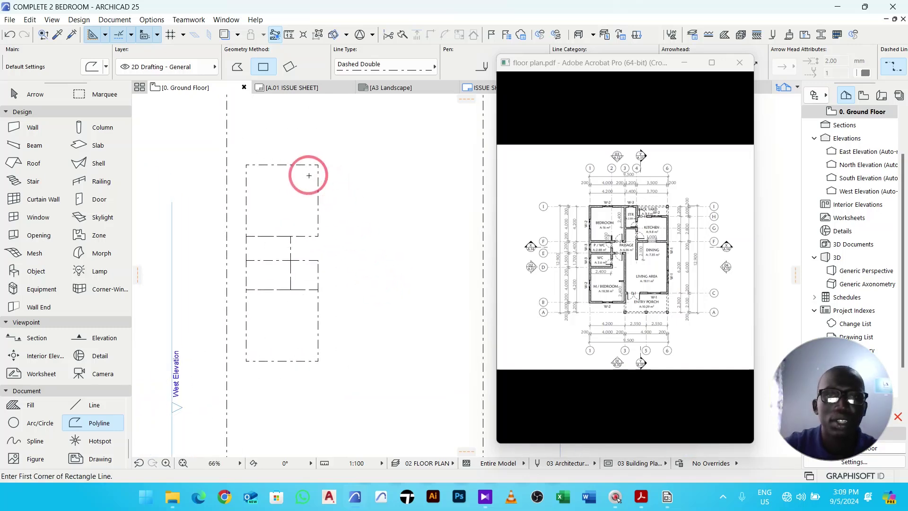
pyautogui.scroll(2, 312, 168)
pyautogui.click(320, 162)
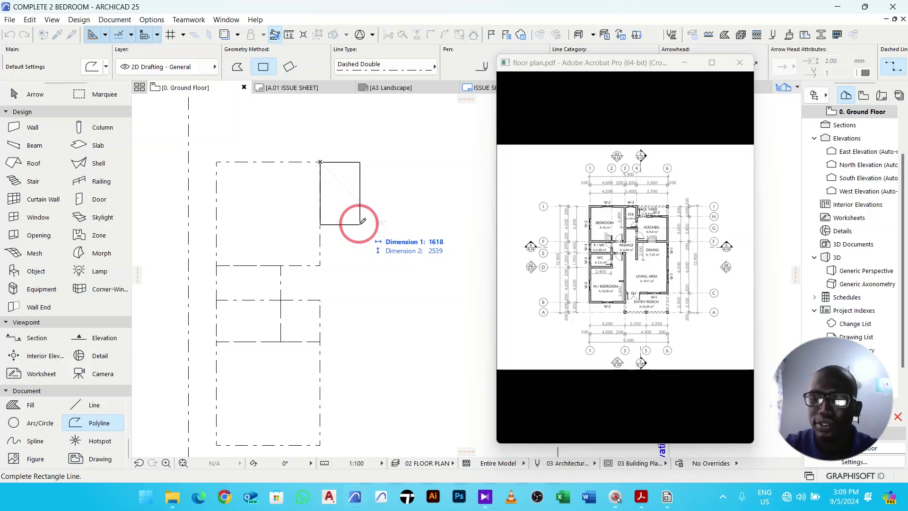
pyautogui.write('1400')
pyautogui.press('Tab')
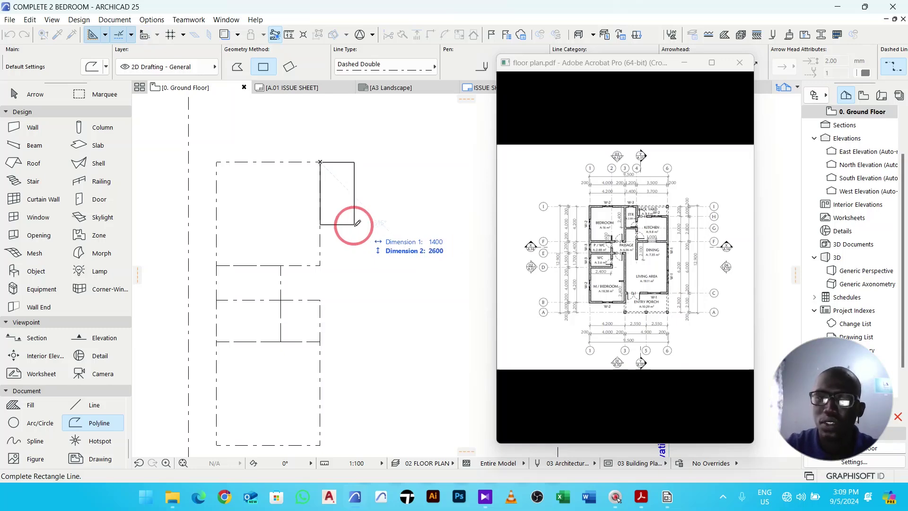
pyautogui.write('2600')
pyautogui.press('Return')
# Step: Draw the 3700-wide kitchen rectangle upward and rightward from where the upper square's lower edge meets the 1400-wide rectangle's right edge line
pyautogui.scroll(-2, 354, 216)
pyautogui.scroll(3, 319, 243)
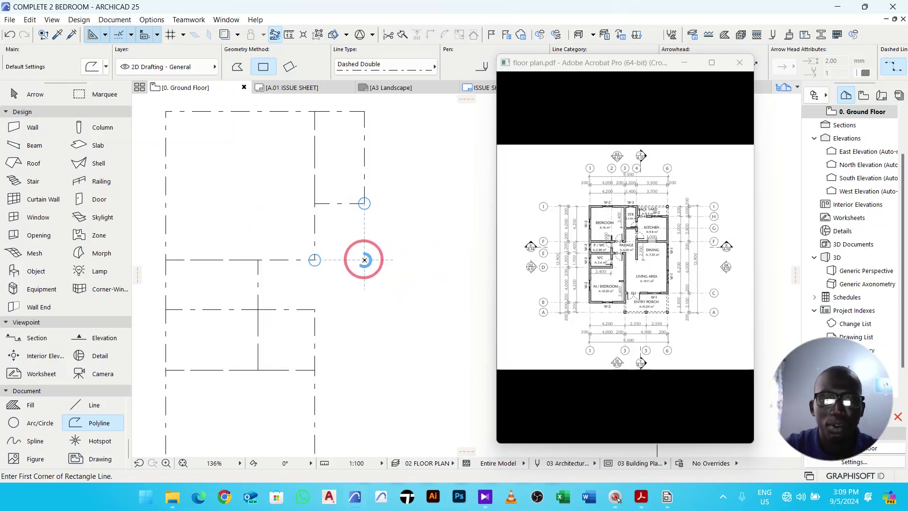
pyautogui.click(364, 260)
pyautogui.scroll(-2, 387, 226)
pyautogui.moveTo(387, 226); pyautogui.dragTo(334, 273, button='middle')
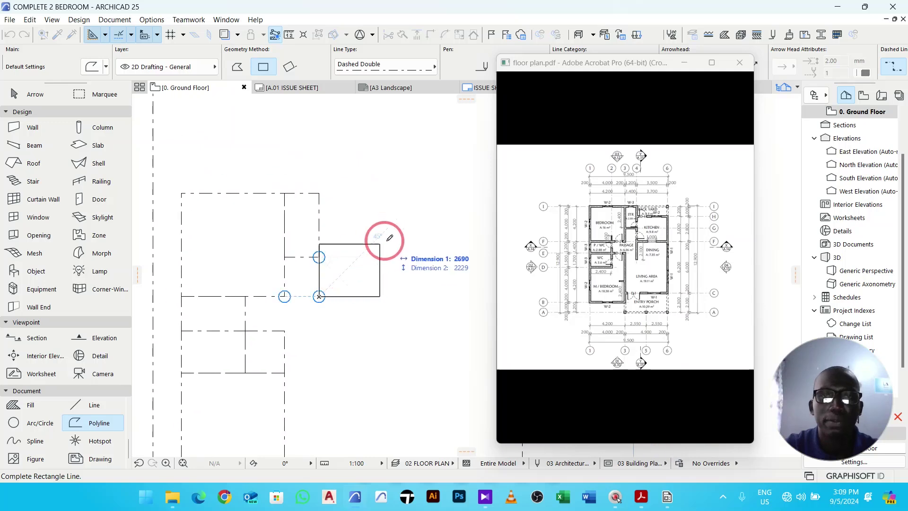
pyautogui.moveTo(406, 232); pyautogui.dragTo(374, 237, button='middle')
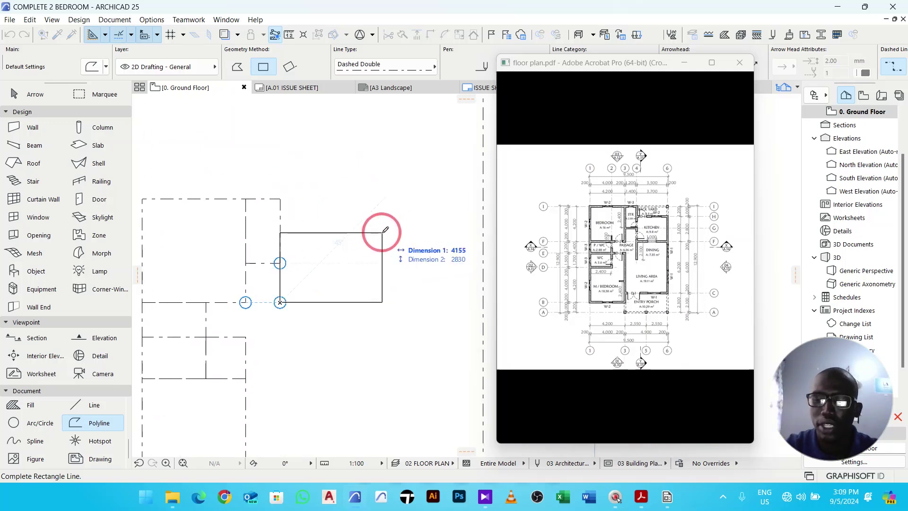
pyautogui.write('3')
pyautogui.press('Tab')
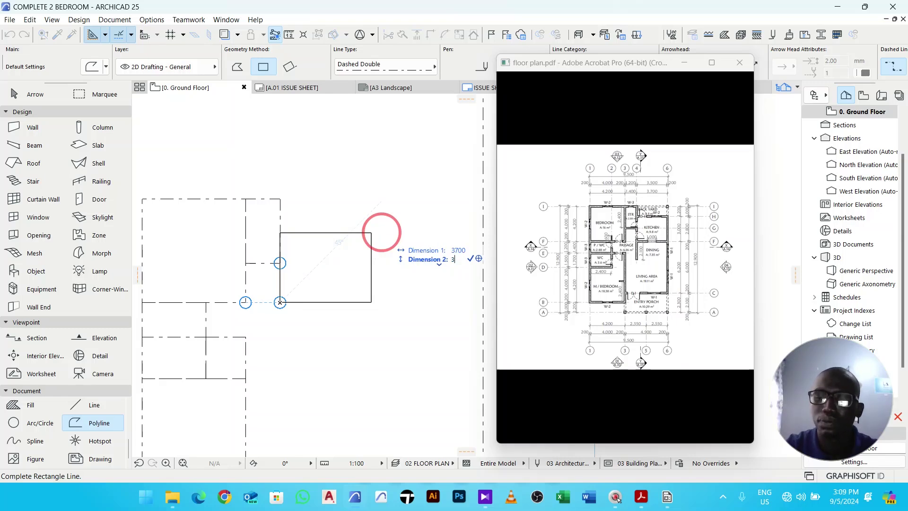
pyautogui.press('Return')
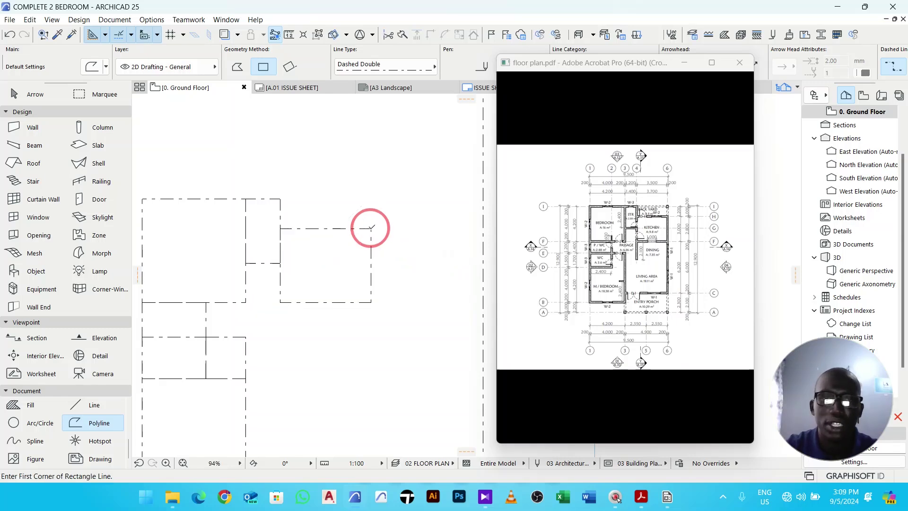
# Step: Draw the back yard rectangle from the kitchen's upper-right corner to the upper-right corner of the 1400-wide rectangle
pyautogui.scroll(2, 321, 215)
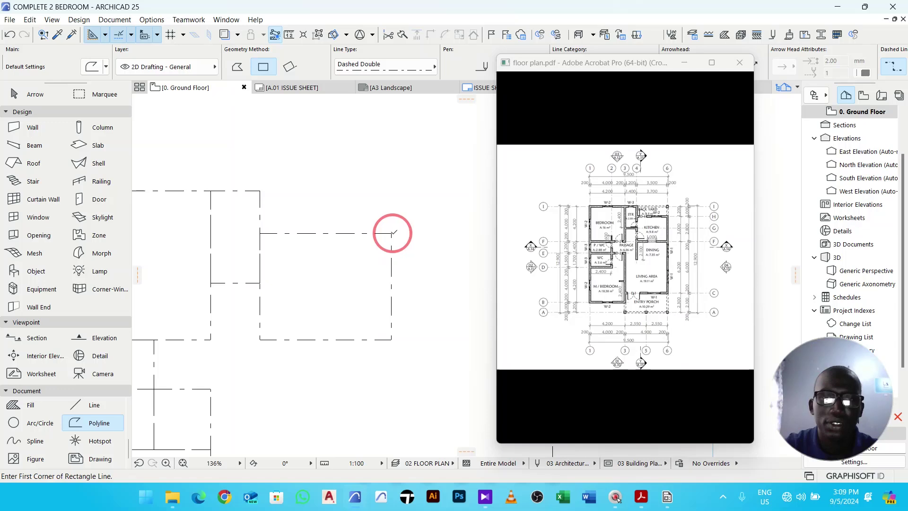
pyautogui.click(391, 233)
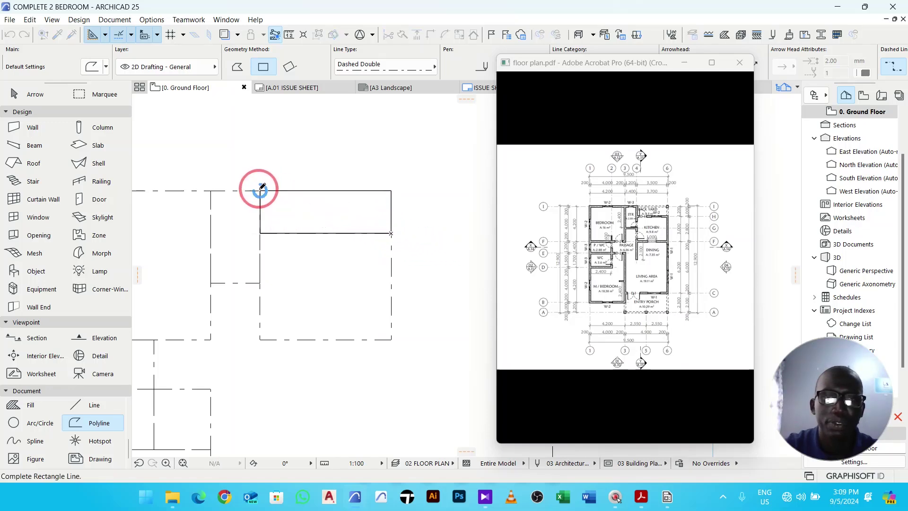
pyautogui.click(260, 190)
# Step: Draw the 5100 by 6200 living and dining rectangle downward and leftward from the kitchen's lower-right corner
pyautogui.scroll(-3, 345, 228)
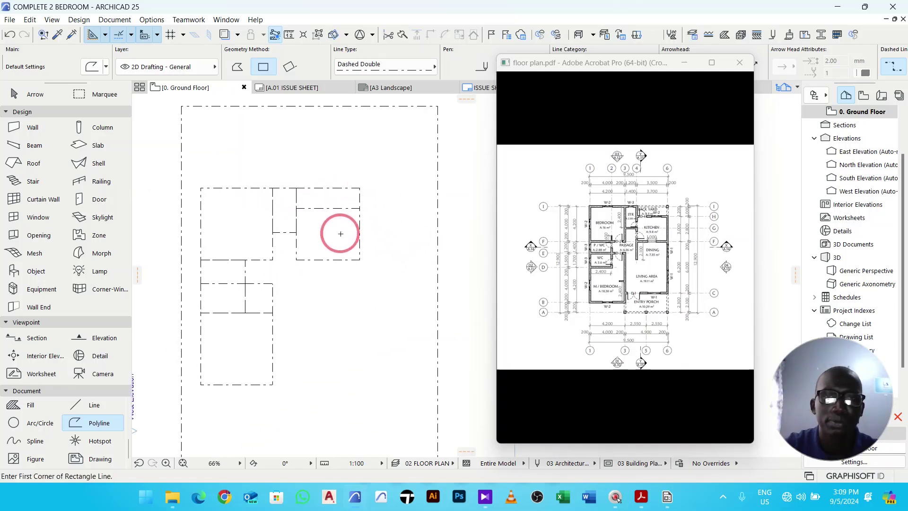
pyautogui.click(368, 223)
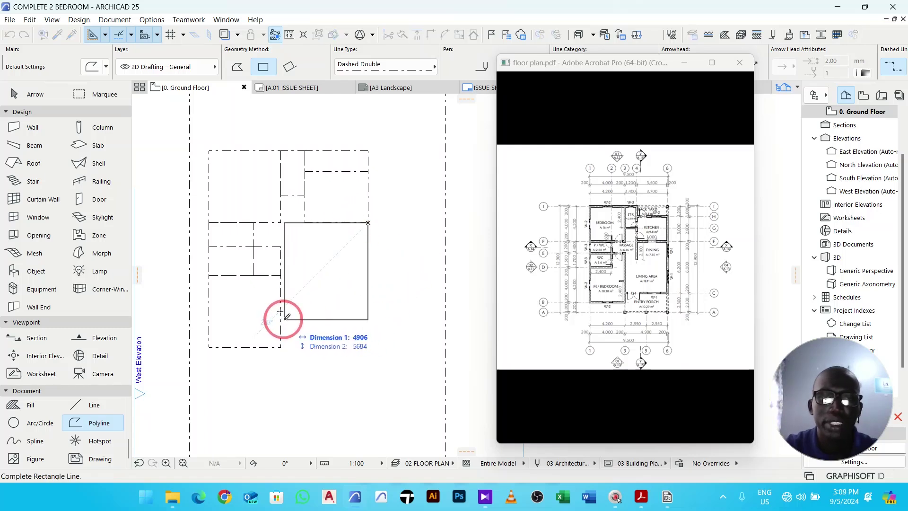
pyautogui.write('5100')
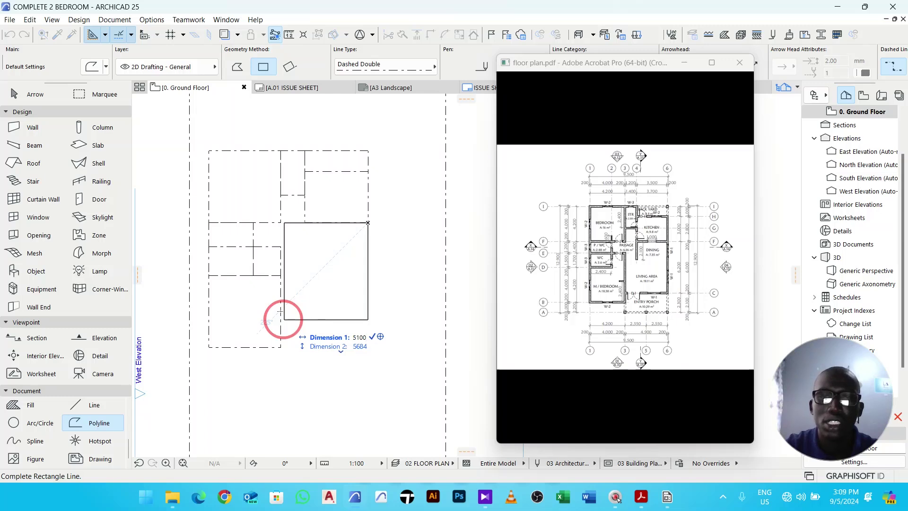
pyautogui.press('Tab')
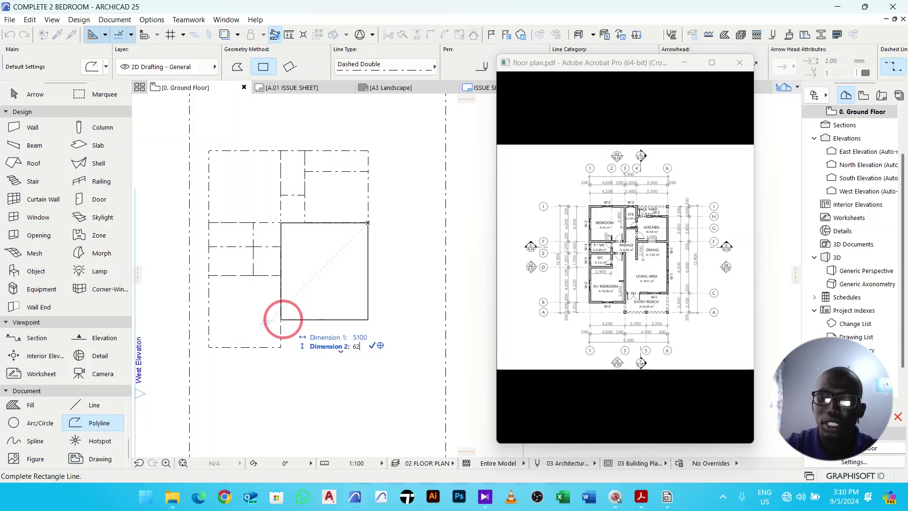
pyautogui.press('Return')
# Step: Draw the 5100 by 2300 entry porch rectangle downward and rightward from the living area's lower-left corner
pyautogui.scroll(2, 295, 417)
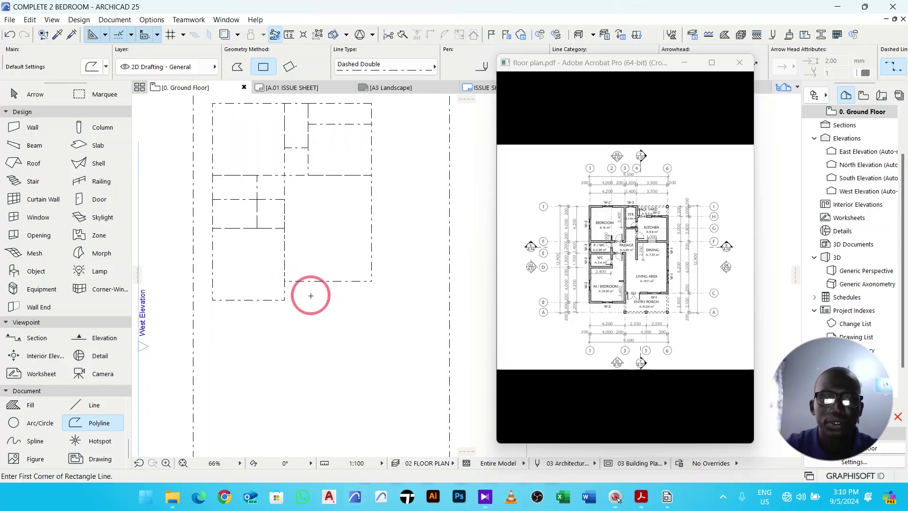
pyautogui.scroll(3, 276, 273)
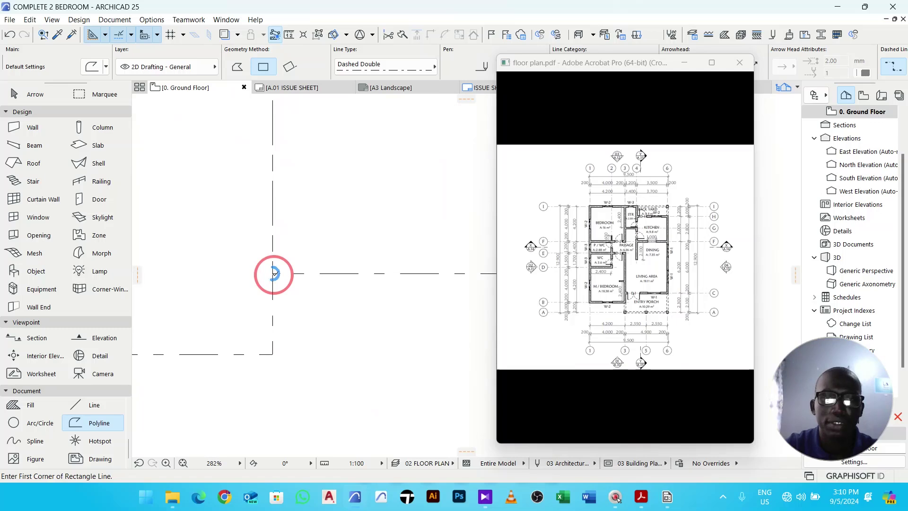
pyautogui.click(273, 274)
pyautogui.scroll(-3, 273, 273)
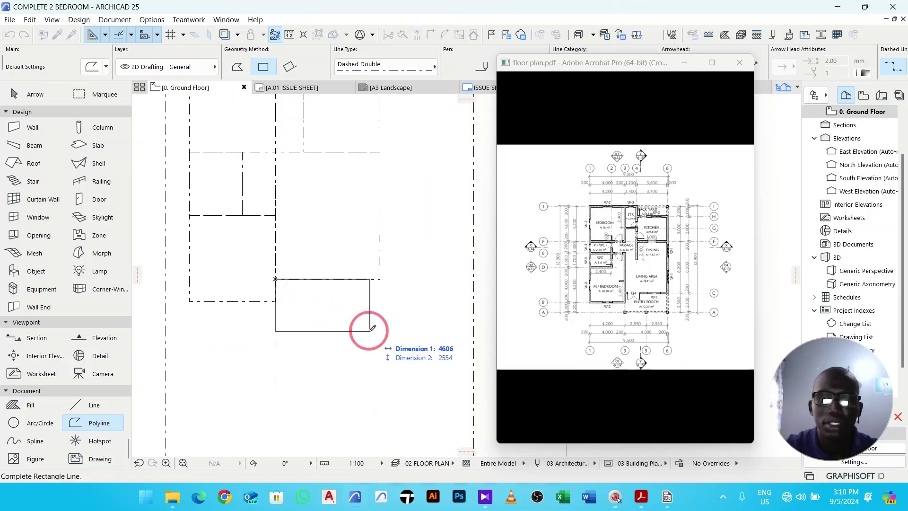
pyautogui.write('5100')
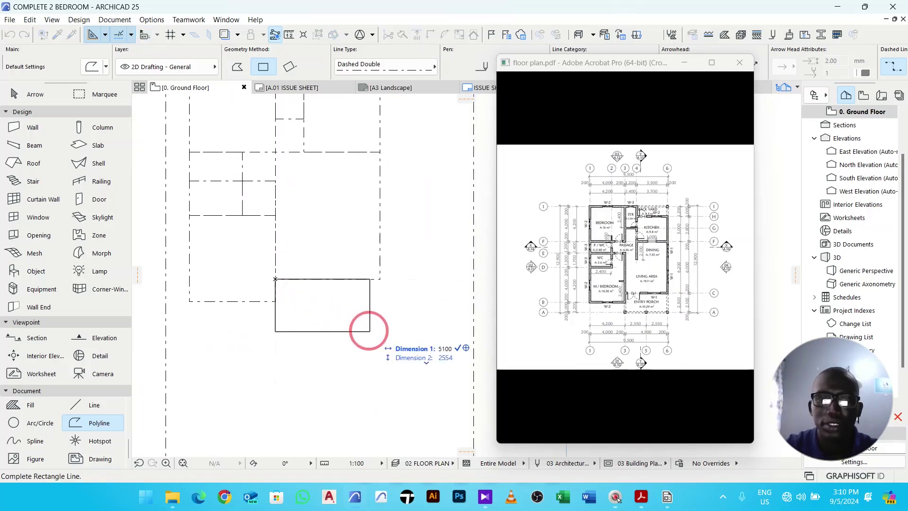
pyautogui.press('Tab')
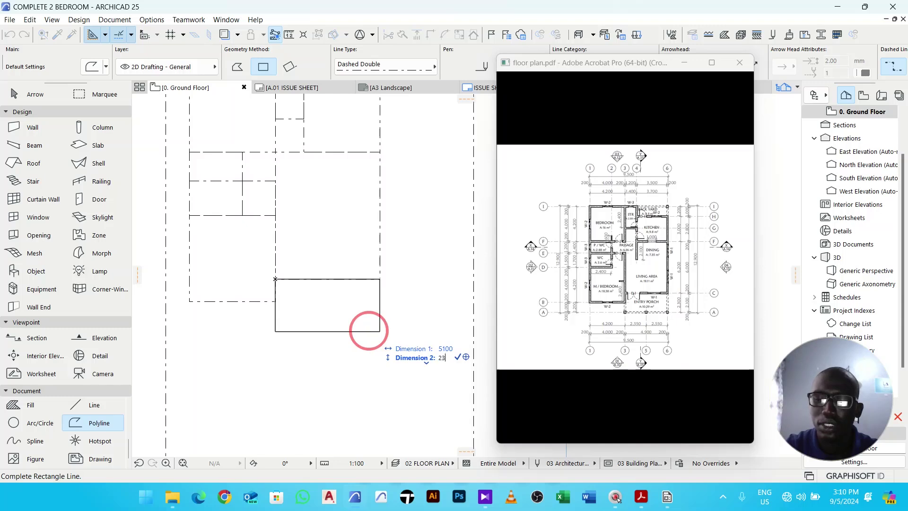
pyautogui.press('Return')
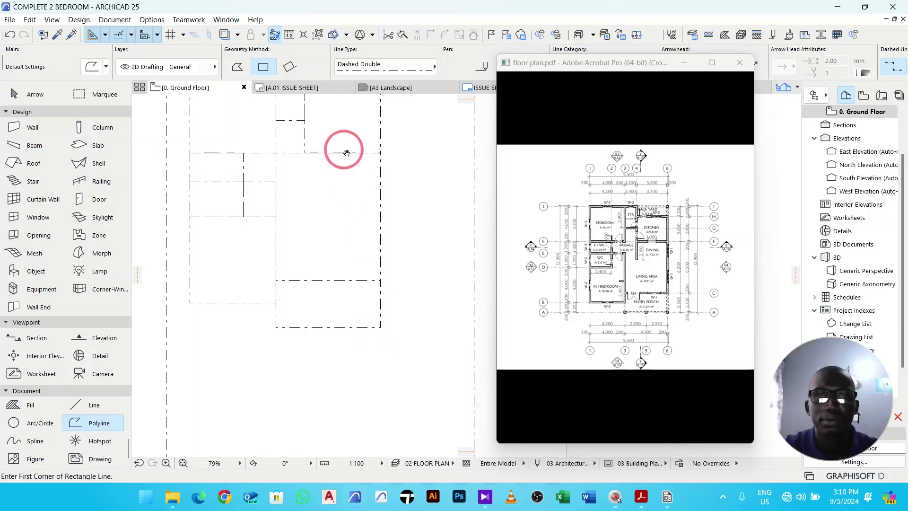
# Step: Narrow the reference floor plan's PDF window to uncover more of the drawing around the living area
pyautogui.moveTo(344, 148); pyautogui.dragTo(358, 174, button='middle')
pyautogui.moveTo(314, 211); pyautogui.dragTo(323, 218, button='middle')
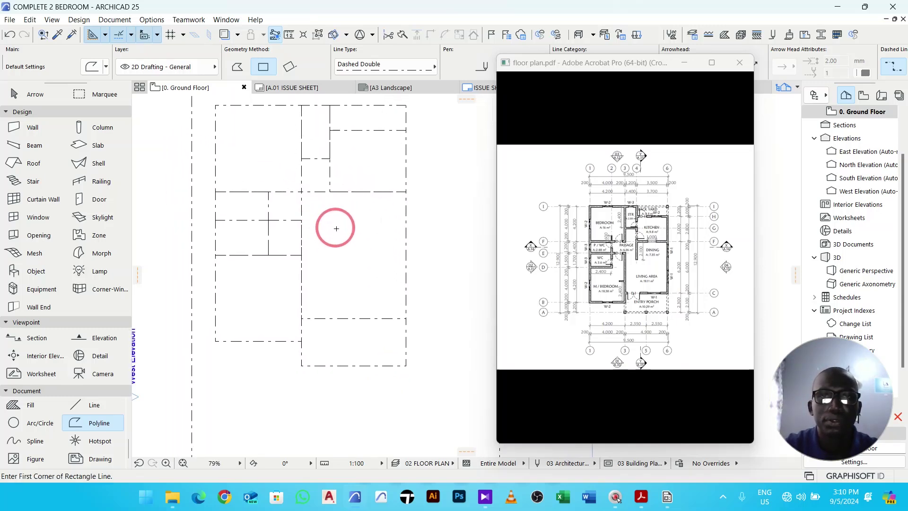
pyautogui.scroll(1, 334, 214)
pyautogui.scroll(1, 336, 217)
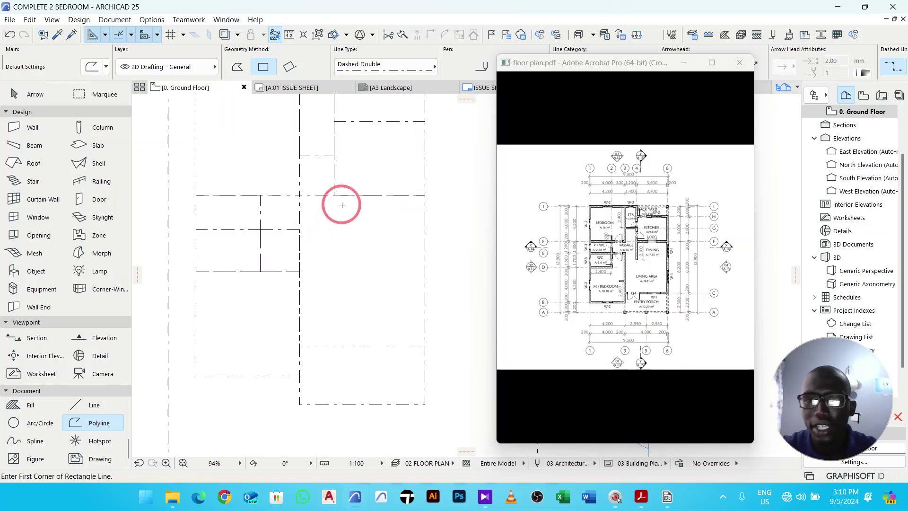
pyautogui.scroll(4, 341, 203)
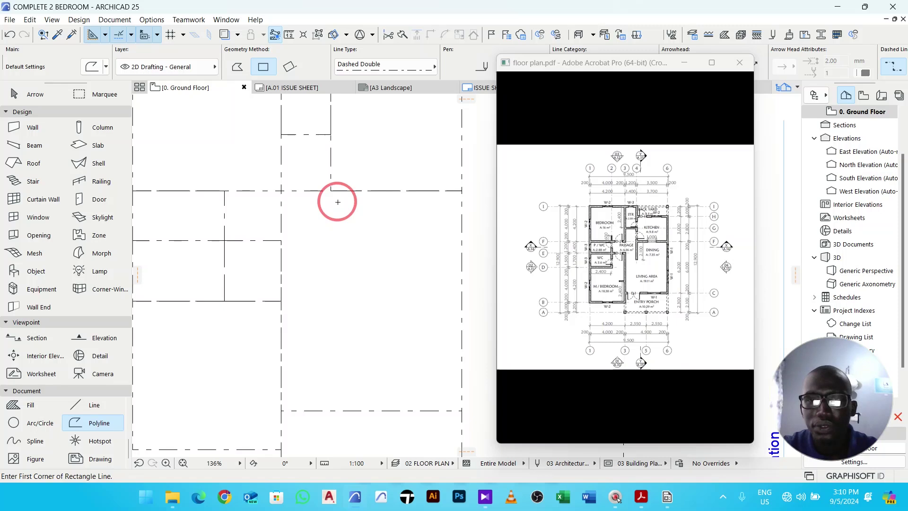
pyautogui.scroll(1, 338, 202)
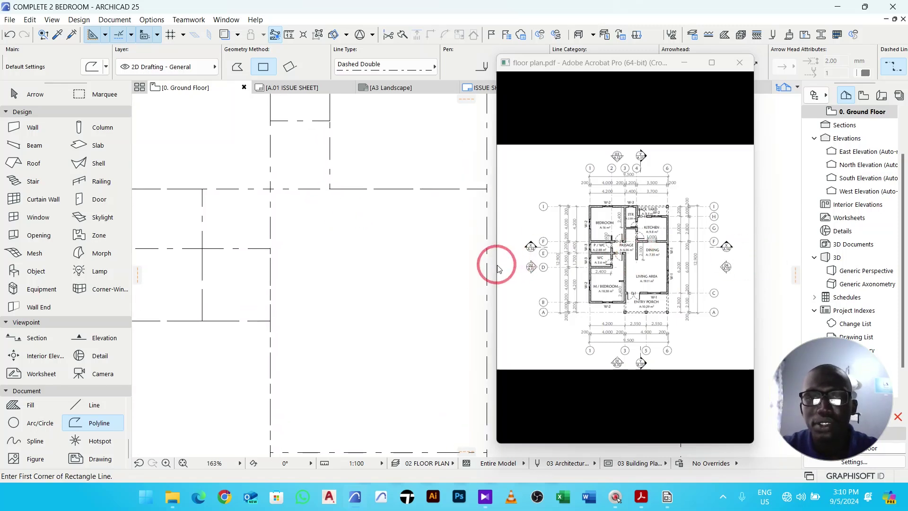
pyautogui.moveTo(493, 263); pyautogui.dragTo(534, 248)
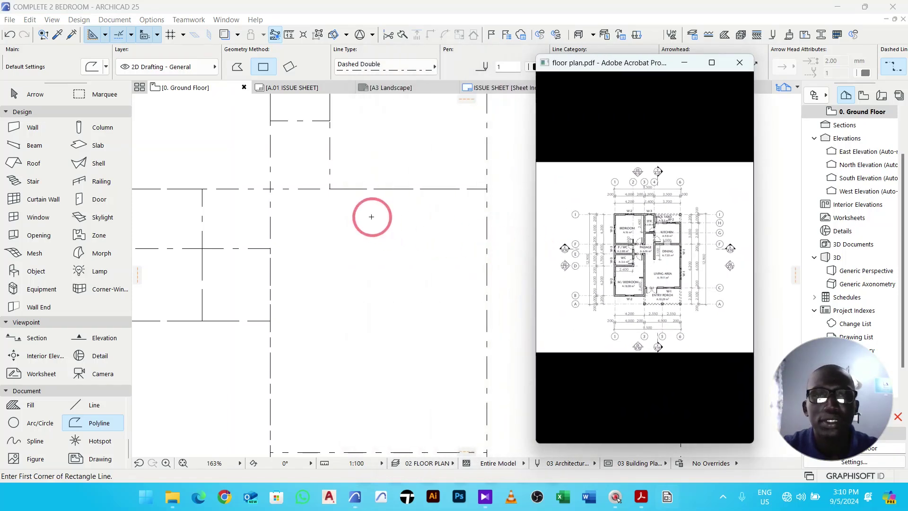
# Step: Draw a single-segment polyline 2200 long straight down from the kitchen's lower-left corner, using the free polyline geometry method
pyautogui.click(101, 423)
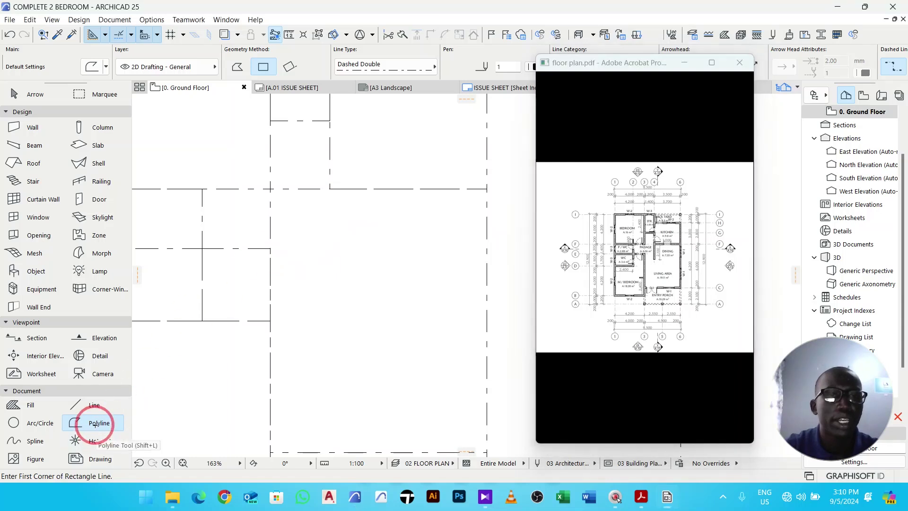
pyautogui.click(330, 189)
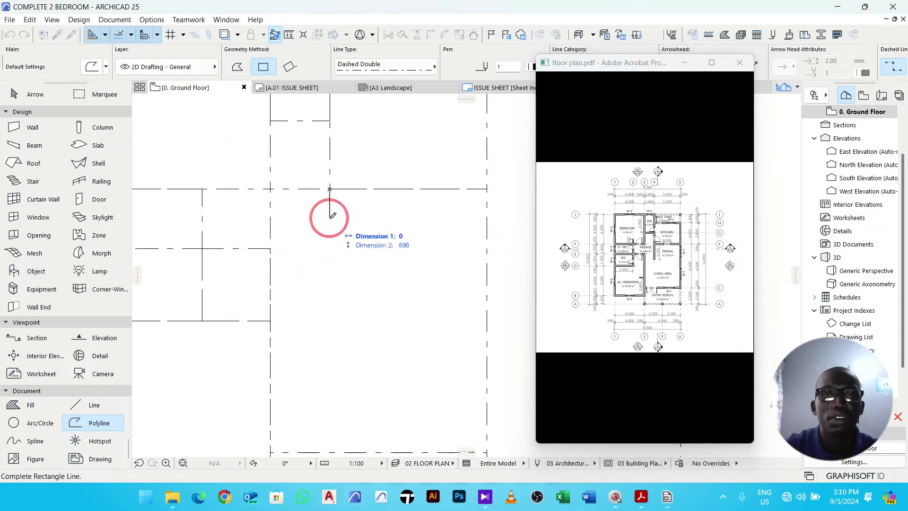
pyautogui.click(237, 67)
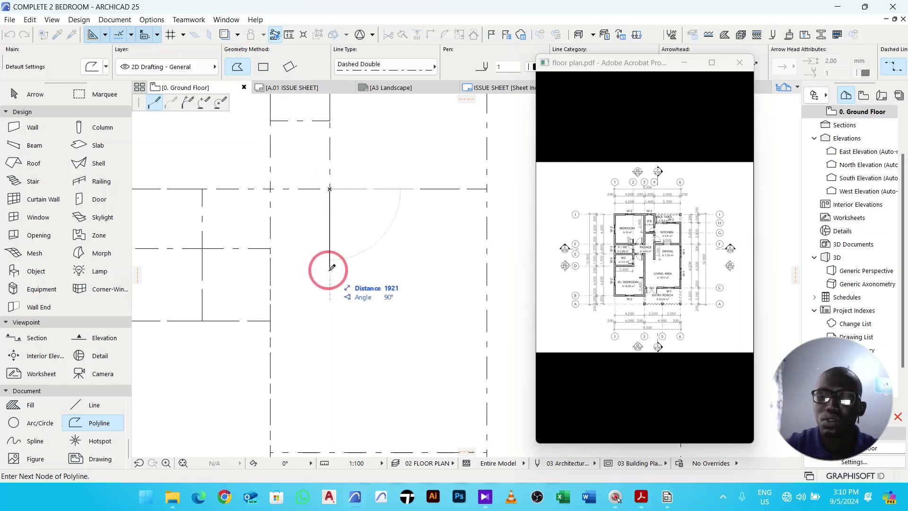
pyautogui.write('2200')
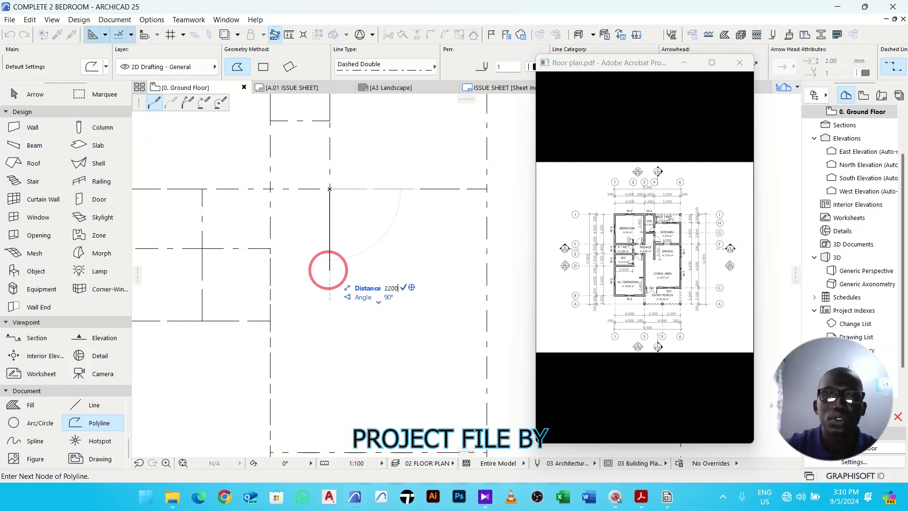
pyautogui.press('Return')
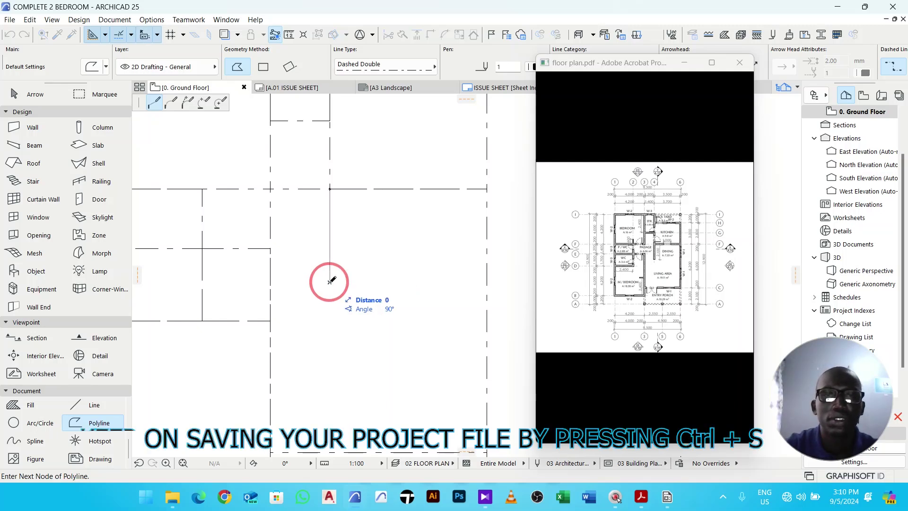
pyautogui.click(330, 281)
pyautogui.scroll(-3, 362, 260)
pyautogui.scroll(-3, 362, 260)
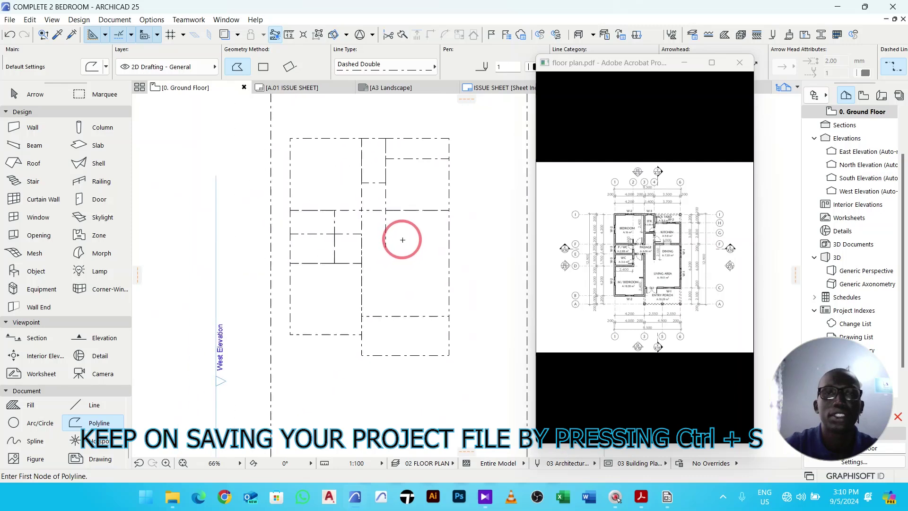
pyautogui.press('Escape')
# Step: Select all the room outlines and move them so their upper-right corner meets the plot boundary's upper-right corner
pyautogui.moveTo(419, 214); pyautogui.dragTo(401, 222, button='middle')
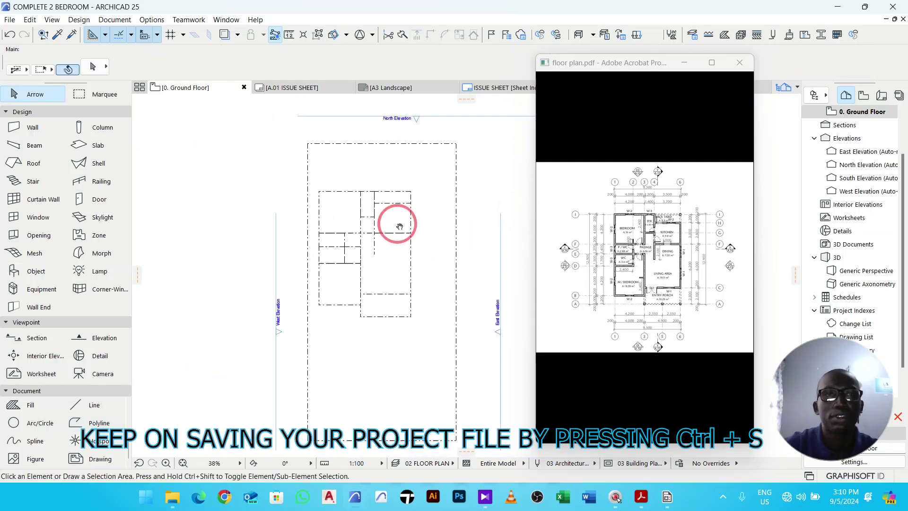
pyautogui.click(428, 344)
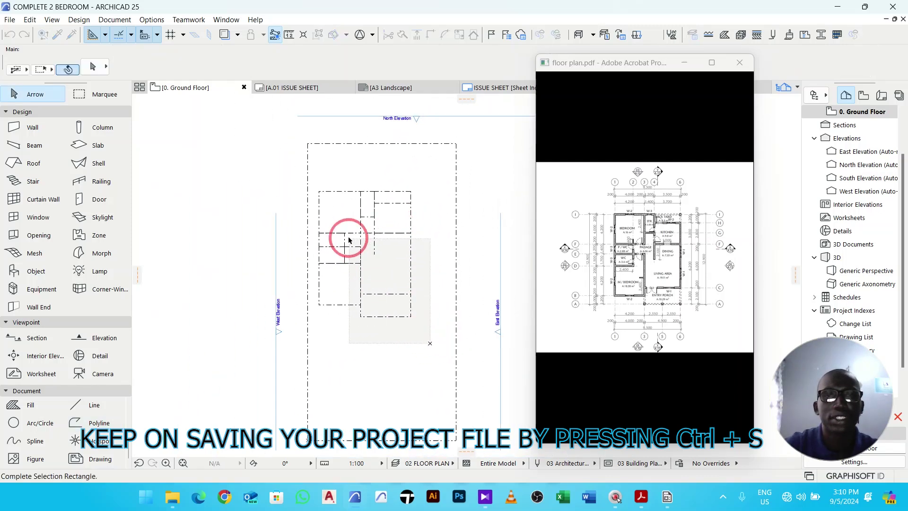
pyautogui.click(315, 184)
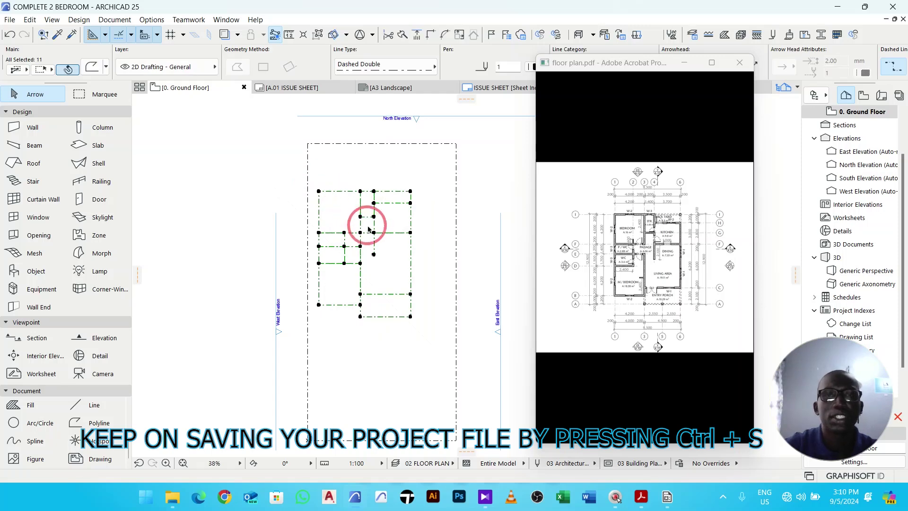
pyautogui.hotkey('ctrl', 'd')
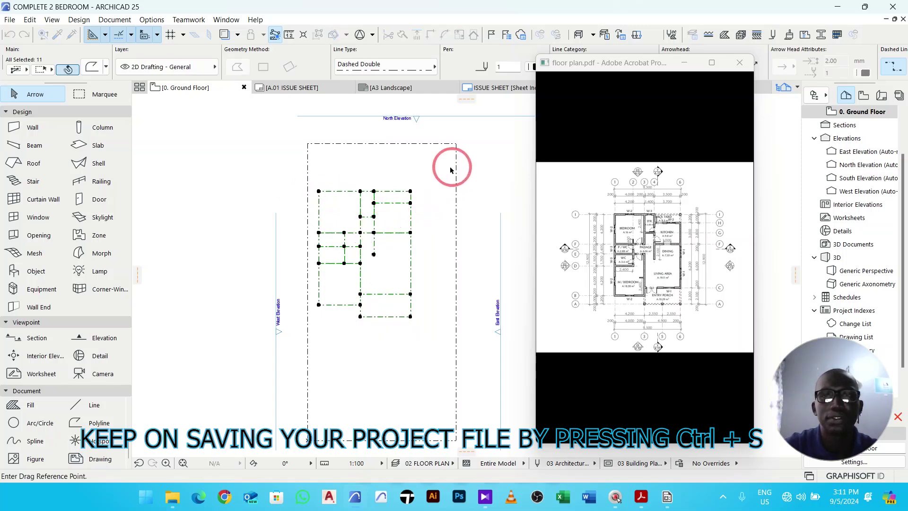
pyautogui.click(411, 191)
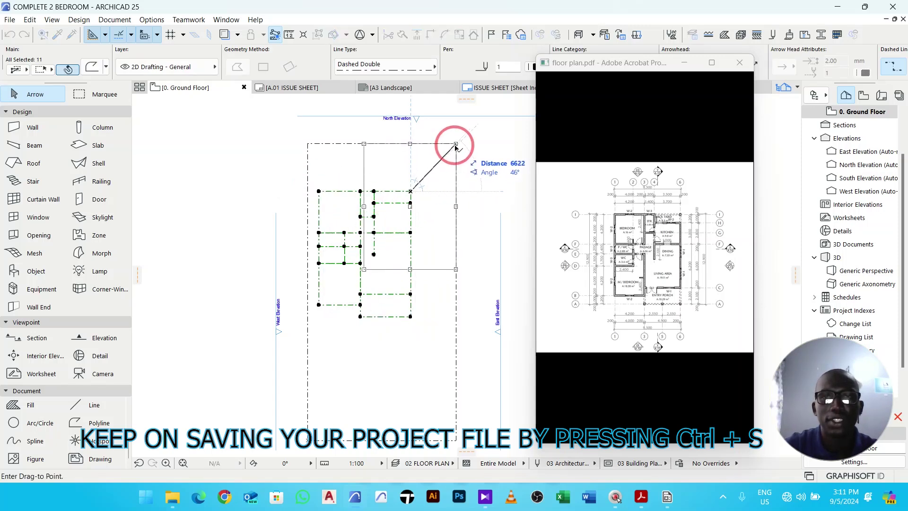
pyautogui.click(457, 144)
# Step: Move the selected room outlines 1500 to the left, away from the plot boundary's right side
pyautogui.moveTo(457, 145); pyautogui.dragTo(419, 169, button='middle')
pyautogui.scroll(3, 421, 171)
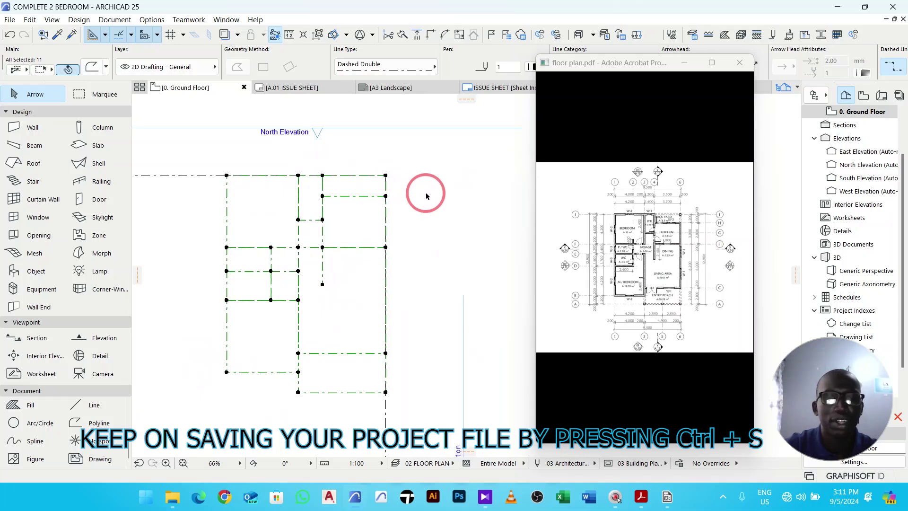
pyautogui.hotkey('ctrl', 'd')
pyautogui.click(480, 190)
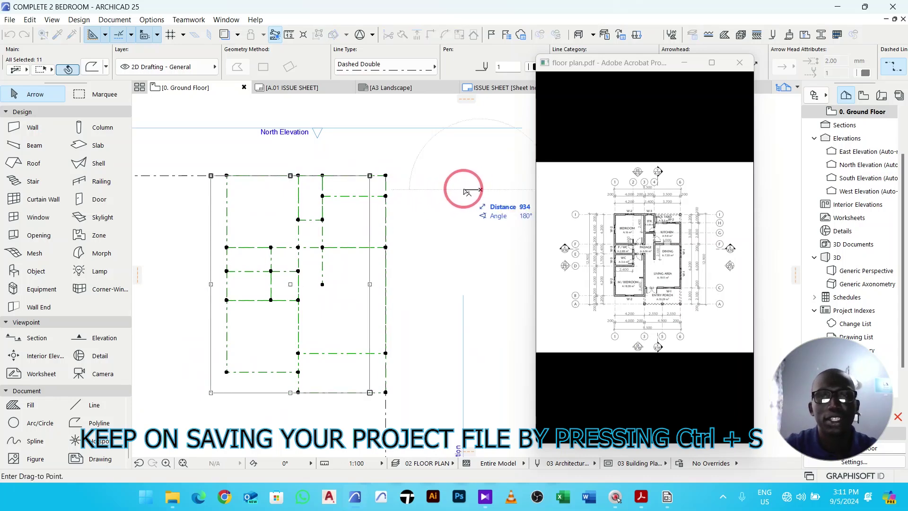
pyautogui.write('1')
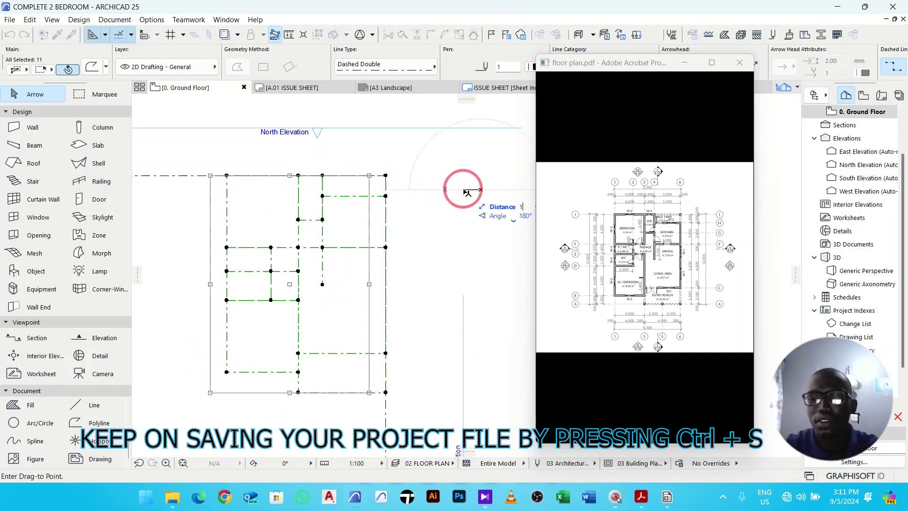
pyautogui.write('50')
pyautogui.press('Return')
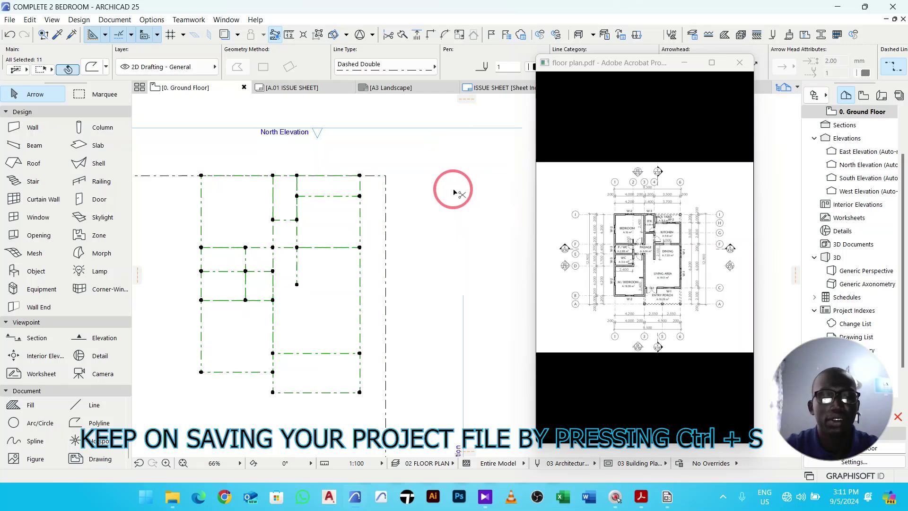
# Step: Move the selected room outlines 1500 downward from the plot boundary's upper side, then deselect them
pyautogui.hotkey('ctrl', 'd')
pyautogui.click(449, 189)
pyautogui.write('15')
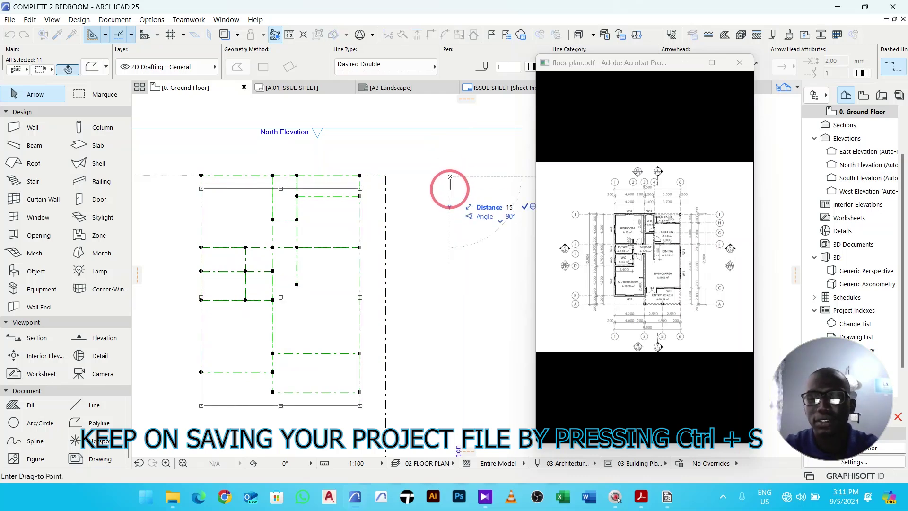
pyautogui.write('00')
pyautogui.press('Return')
pyautogui.scroll(-3, 445, 202)
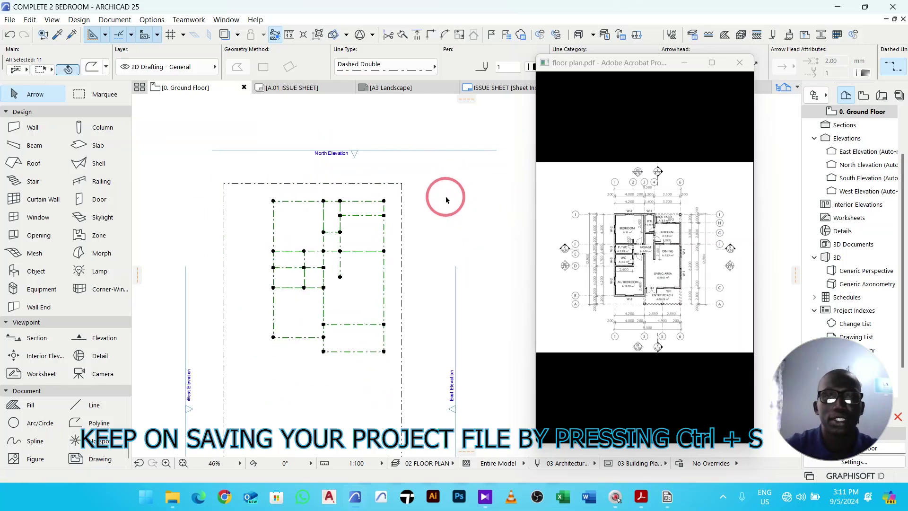
pyautogui.press('Escape')
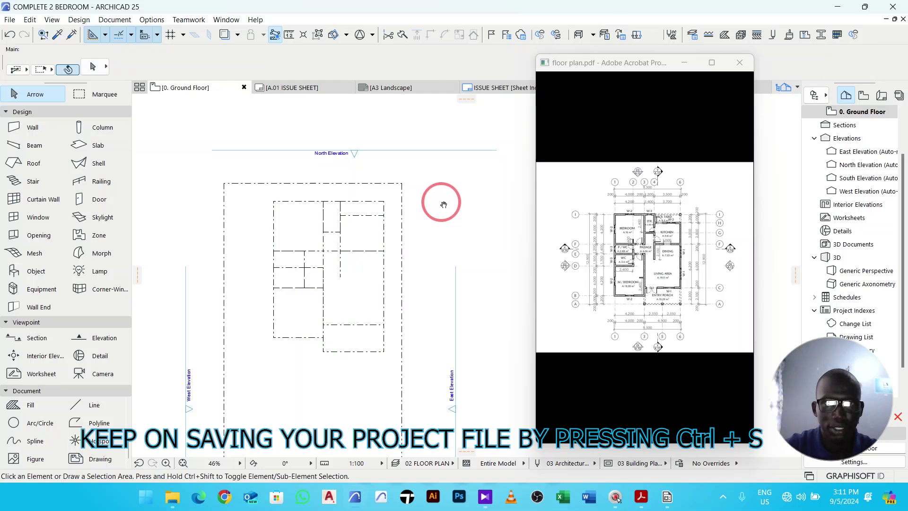
# Step: Minimize the reference floor plan's PDF window and activate the Wall tool
pyautogui.click(686, 63)
pyautogui.hscroll(-3, 400, 194)
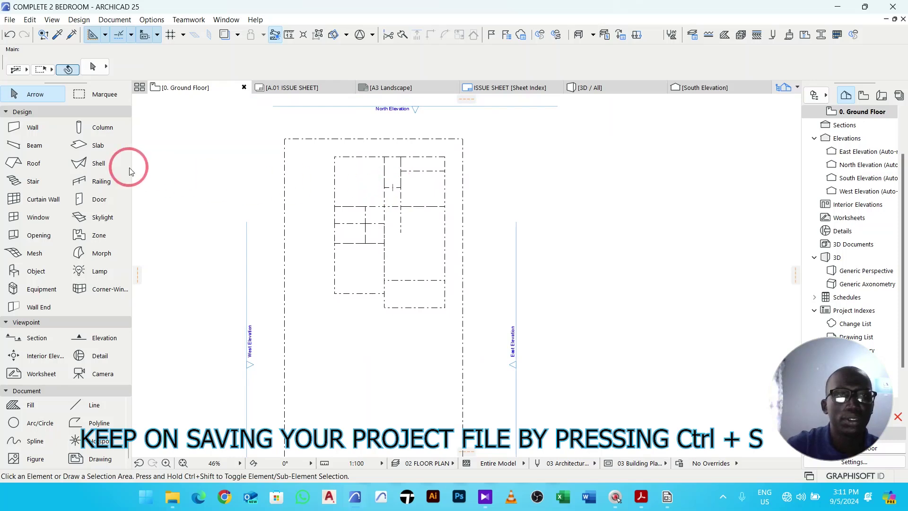
pyautogui.click(29, 127)
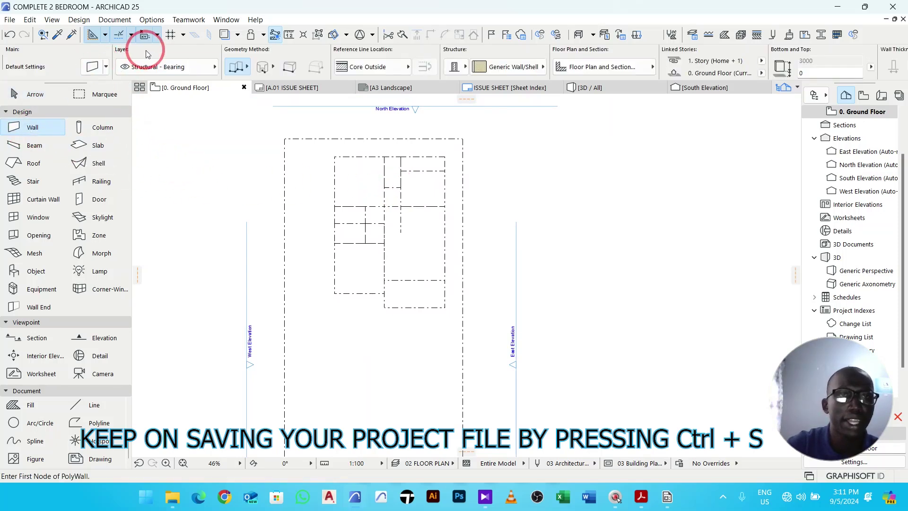
pyautogui.click(83, 131)
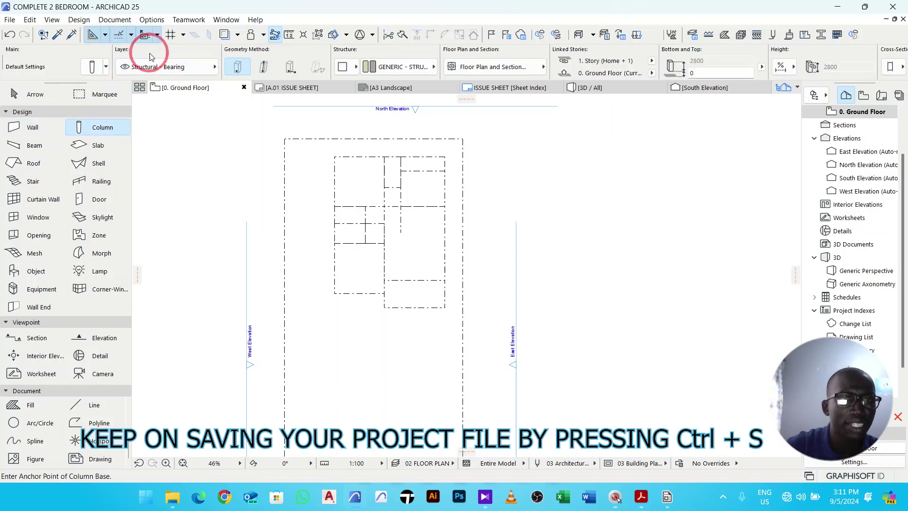
pyautogui.click(45, 145)
pyautogui.click(103, 152)
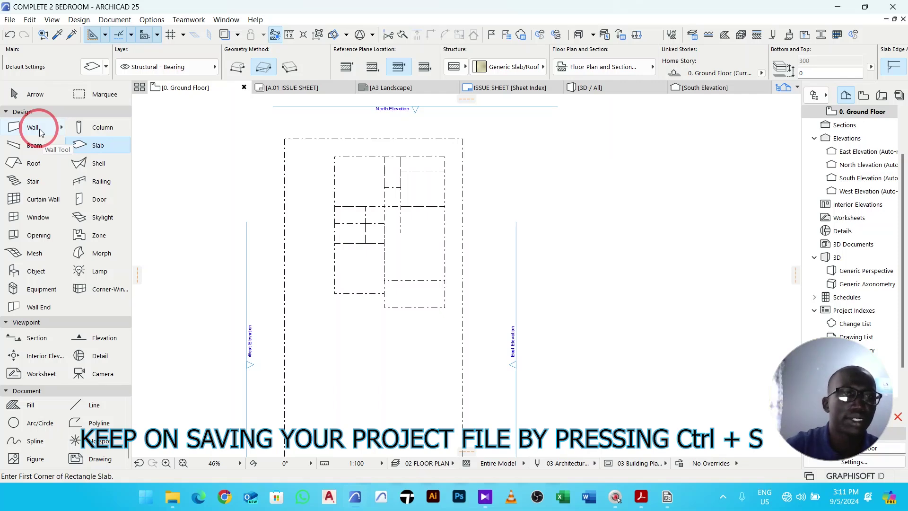
# Step: Activate the Wall tool and assign new walls to the 01 WALLS layer
pyautogui.click(41, 132)
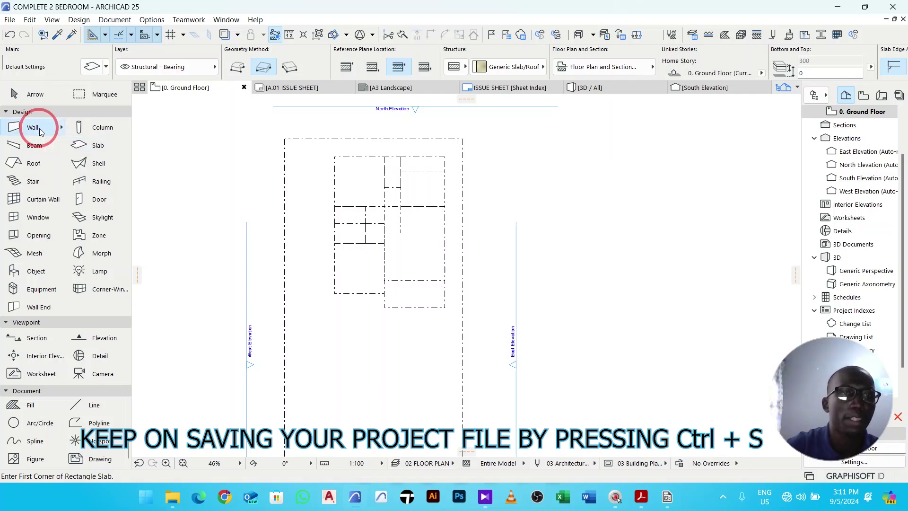
pyautogui.click(137, 69)
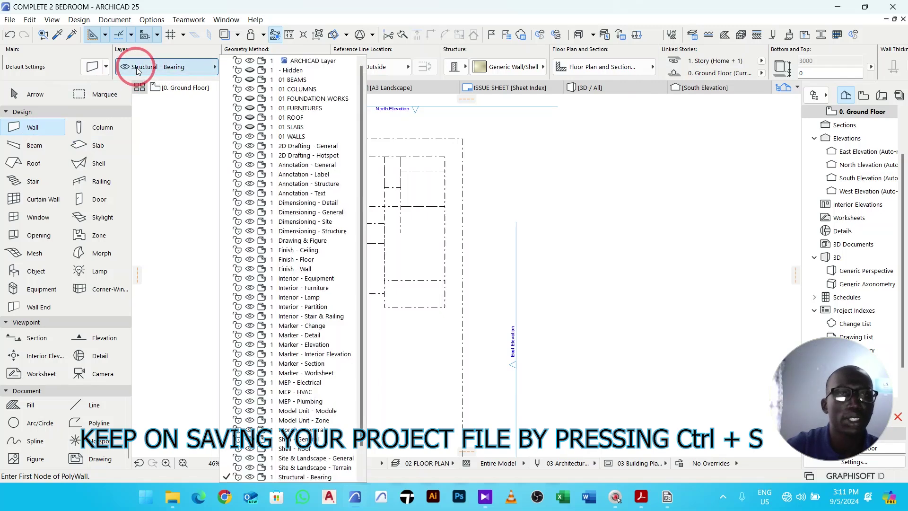
pyautogui.click(301, 136)
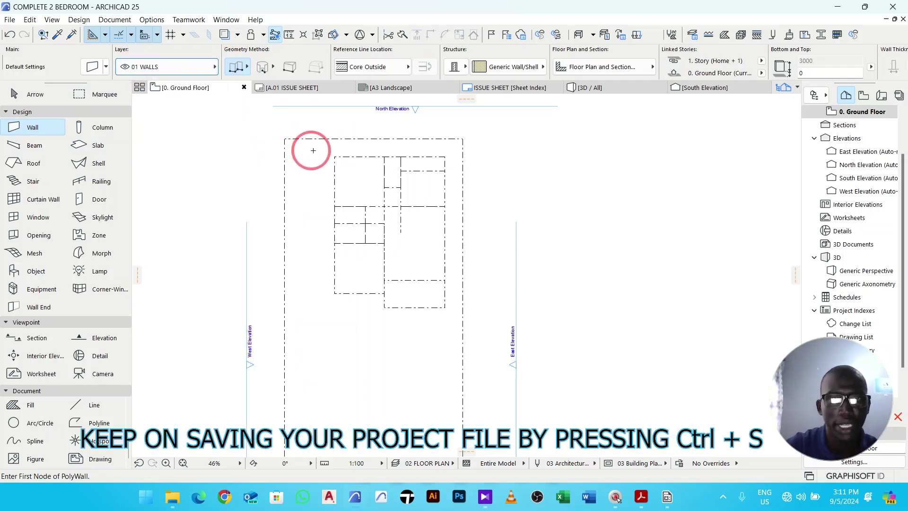
# Step: In the wall default settings, set the top link to Not Linked and the wall height to 2100
pyautogui.click(96, 68)
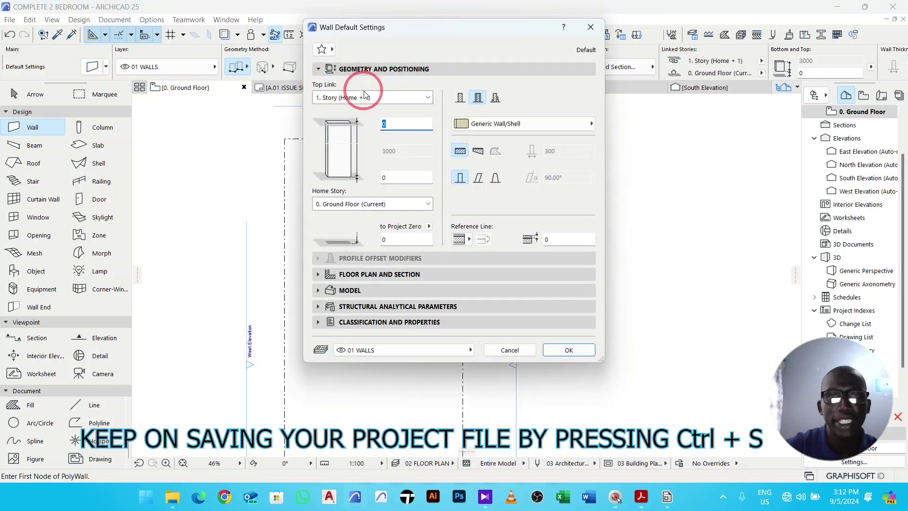
pyautogui.click(353, 96)
pyautogui.click(342, 150)
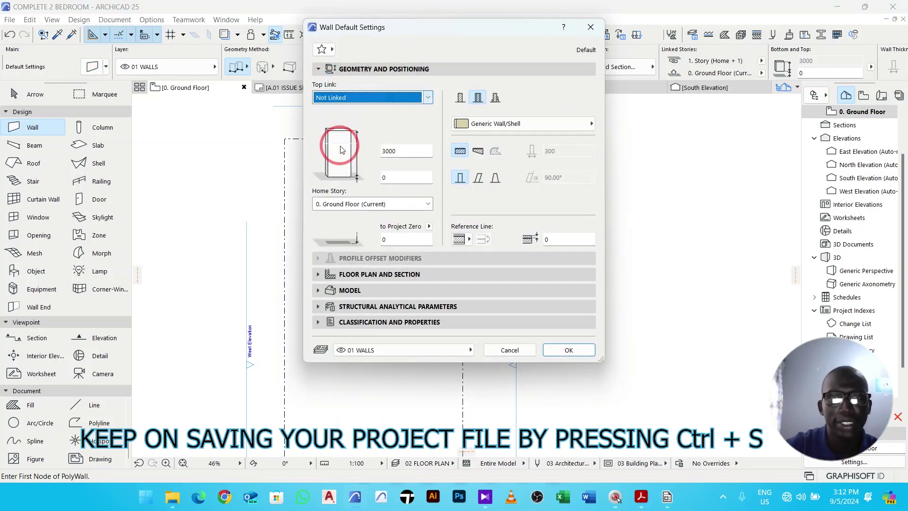
pyautogui.click(405, 152)
pyautogui.write('21')
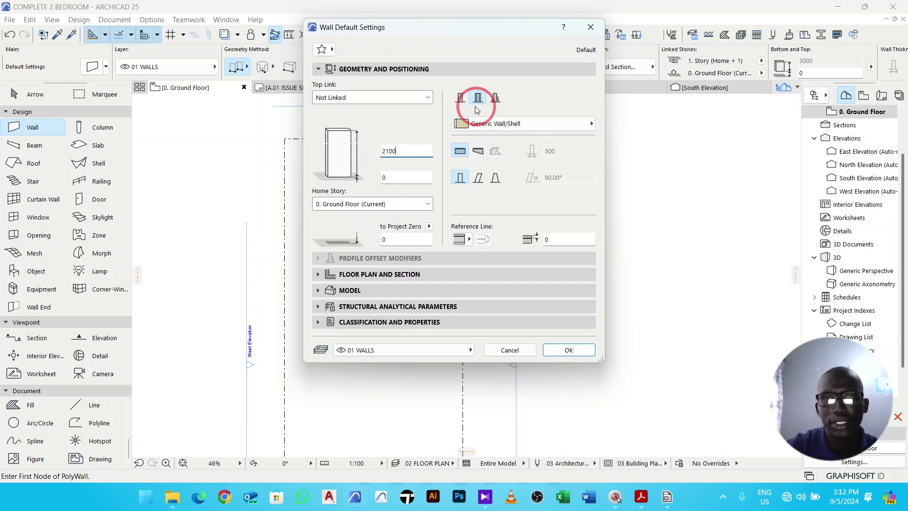
# Step: Set the default wall to a basic structure in Brick - Structural with a thickness of 200
pyautogui.click(460, 98)
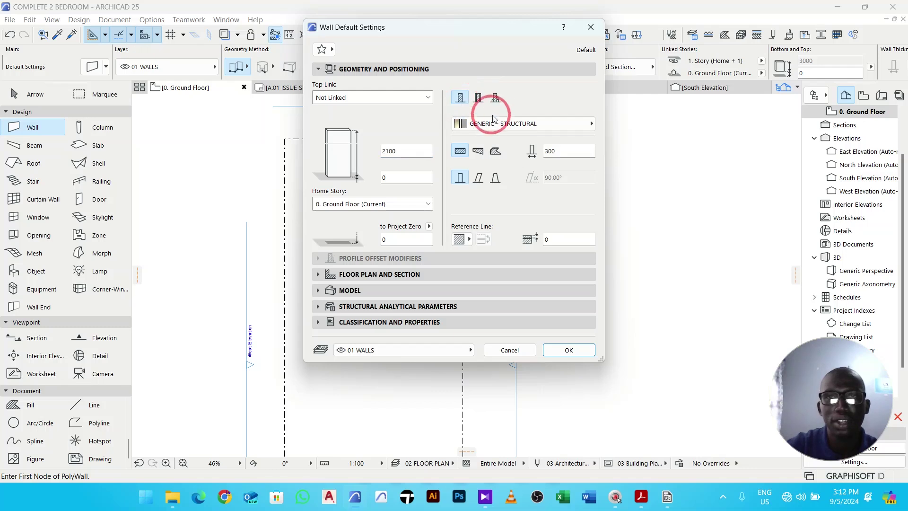
pyautogui.click(503, 124)
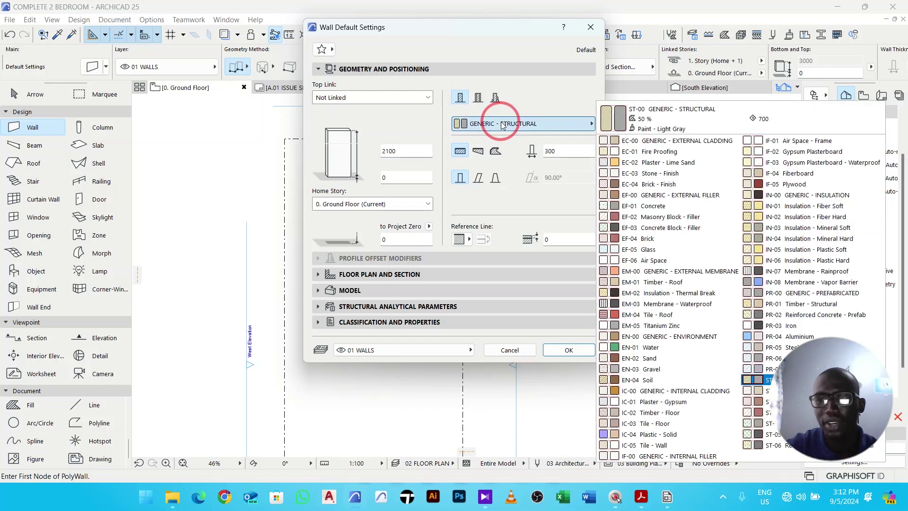
pyautogui.click(799, 368)
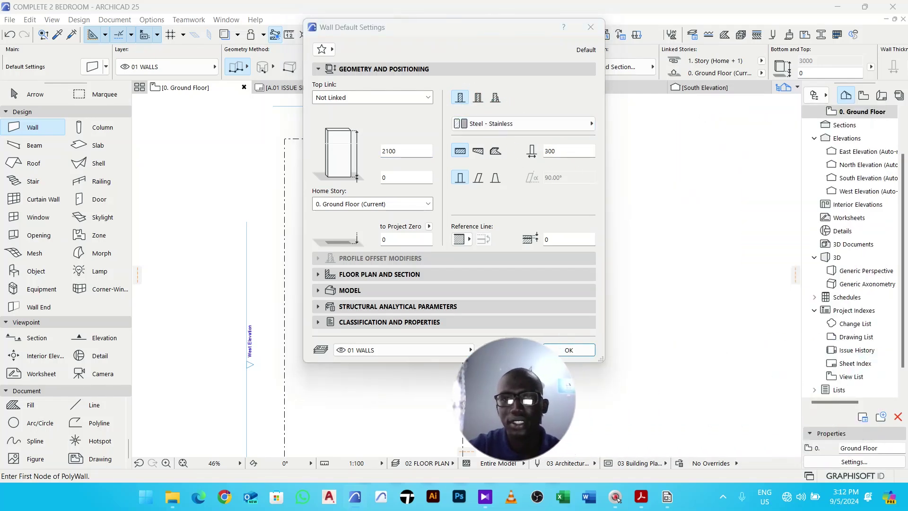
pyautogui.click(536, 124)
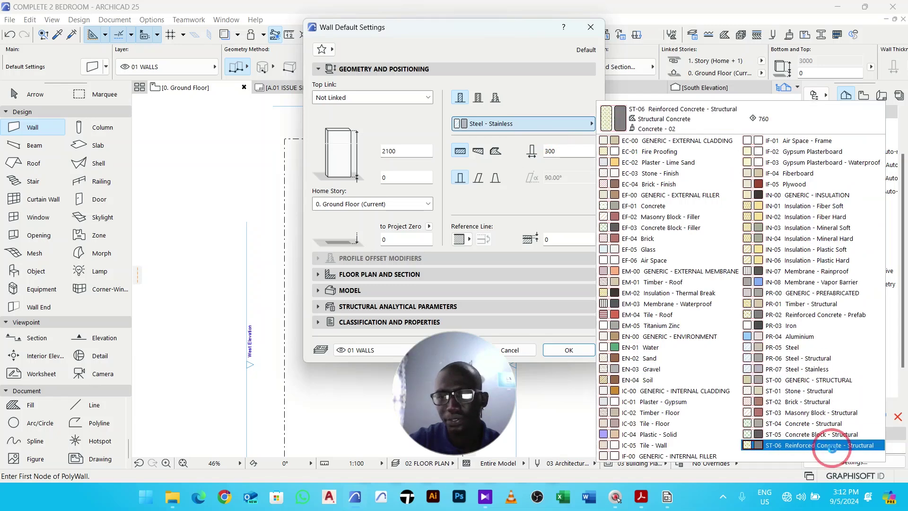
pyautogui.click(799, 402)
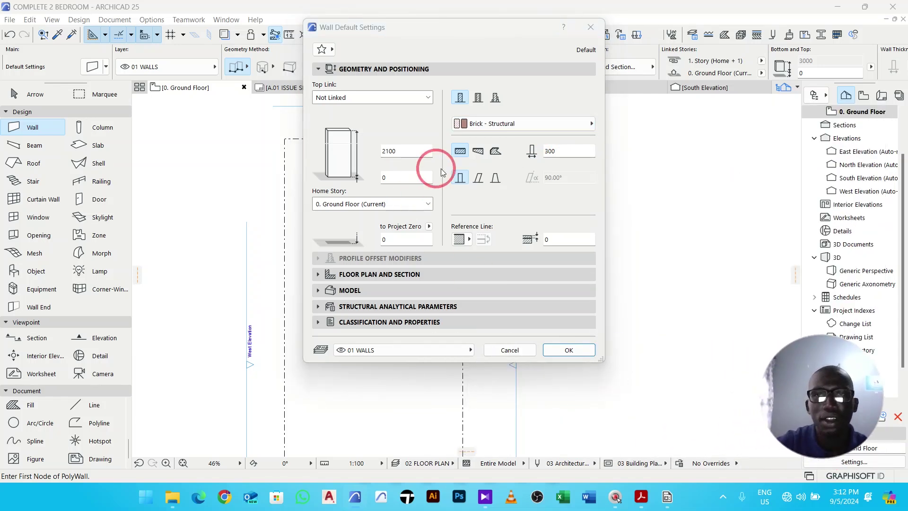
pyautogui.doubleClick(562, 151)
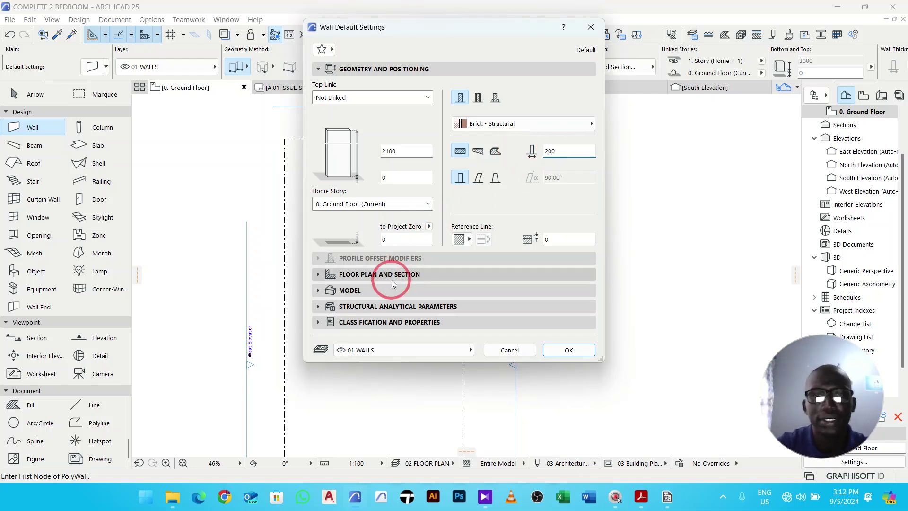
# Step: Override all three wall surfaces with Paint - Glossy White, linking them together, and accept the wall defaults
pyautogui.click(373, 290)
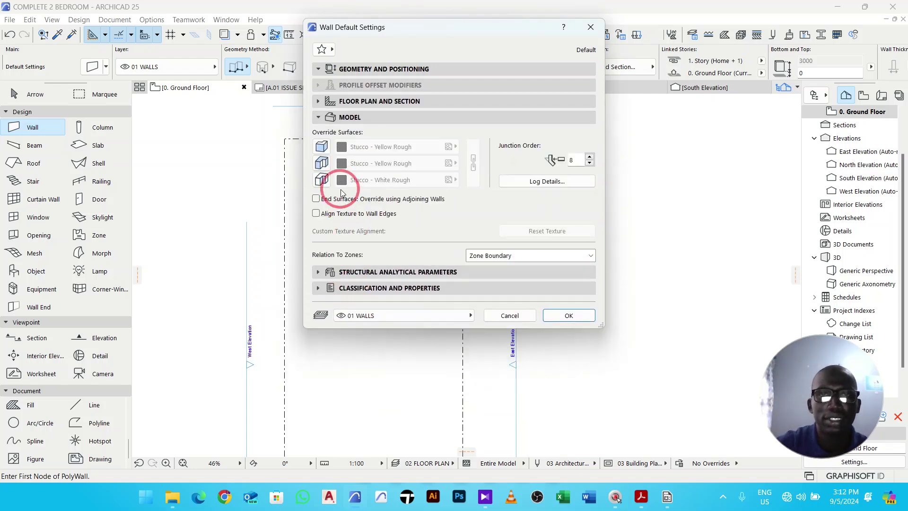
pyautogui.click(320, 147)
pyautogui.click(321, 163)
pyautogui.click(321, 180)
pyautogui.click(435, 148)
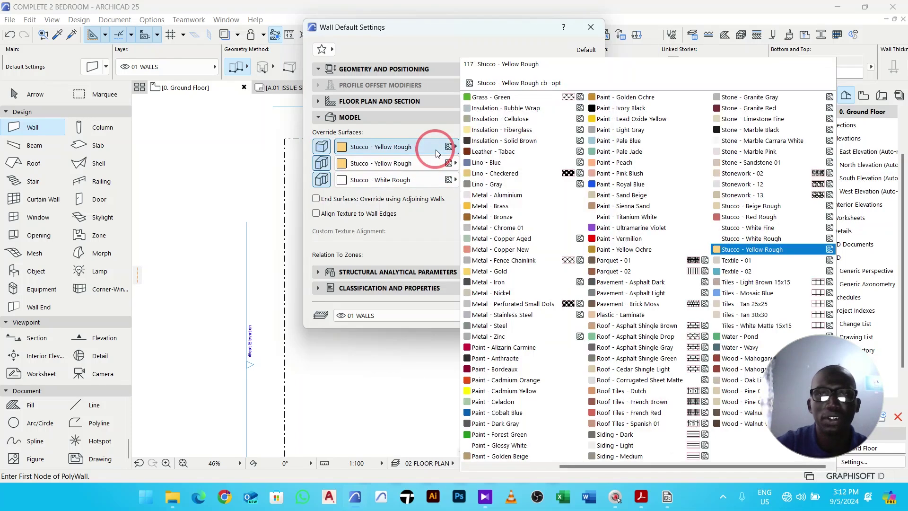
pyautogui.click(548, 449)
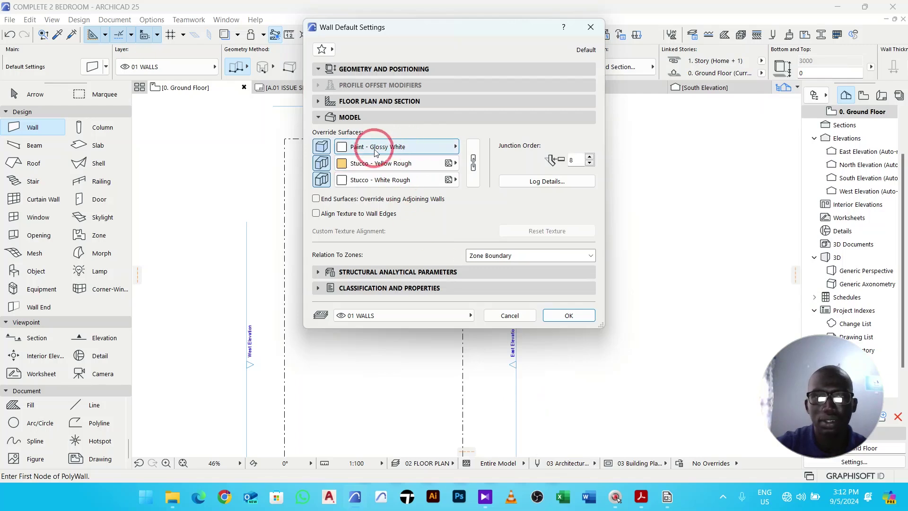
pyautogui.click(475, 157)
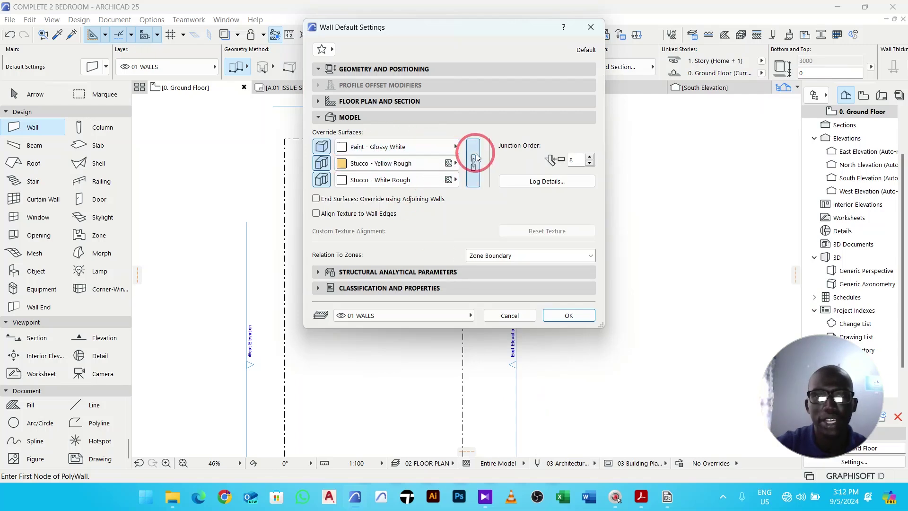
pyautogui.click(569, 316)
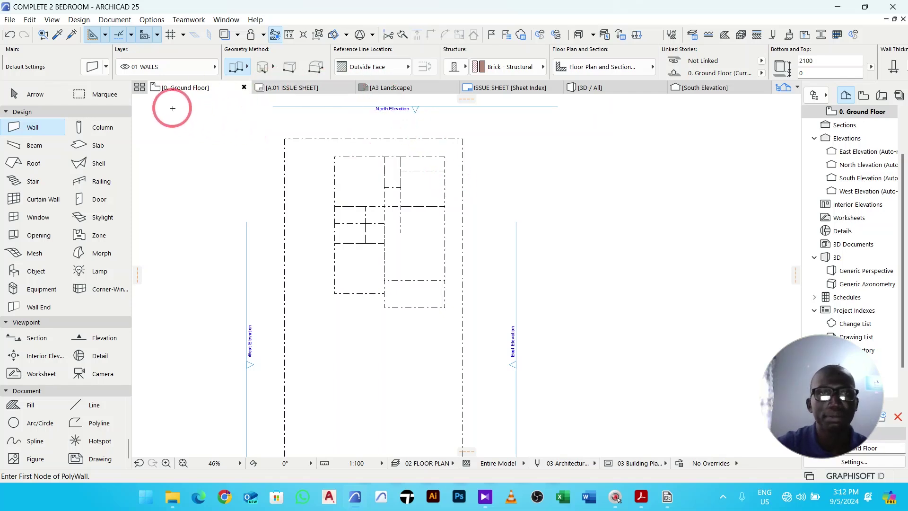
# Step: Set the default wall's reference line to Center and accept the settings
pyautogui.click(93, 66)
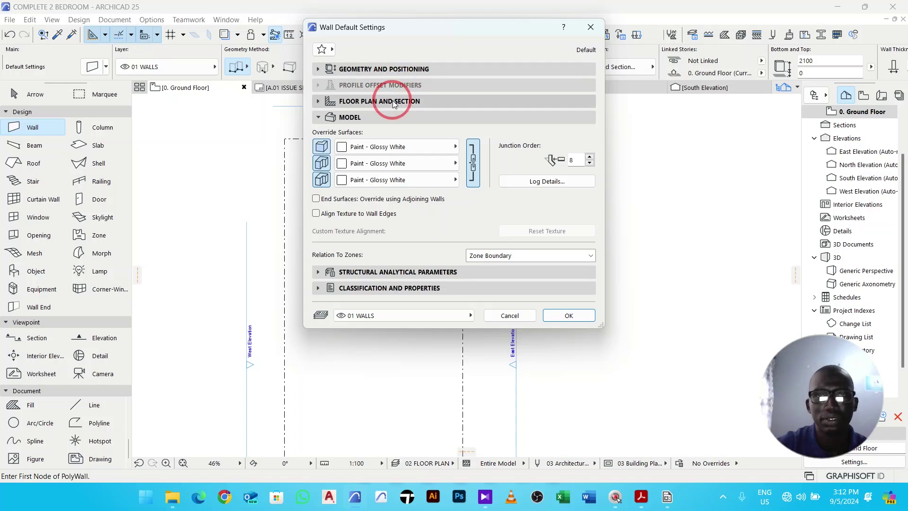
pyautogui.click(378, 69)
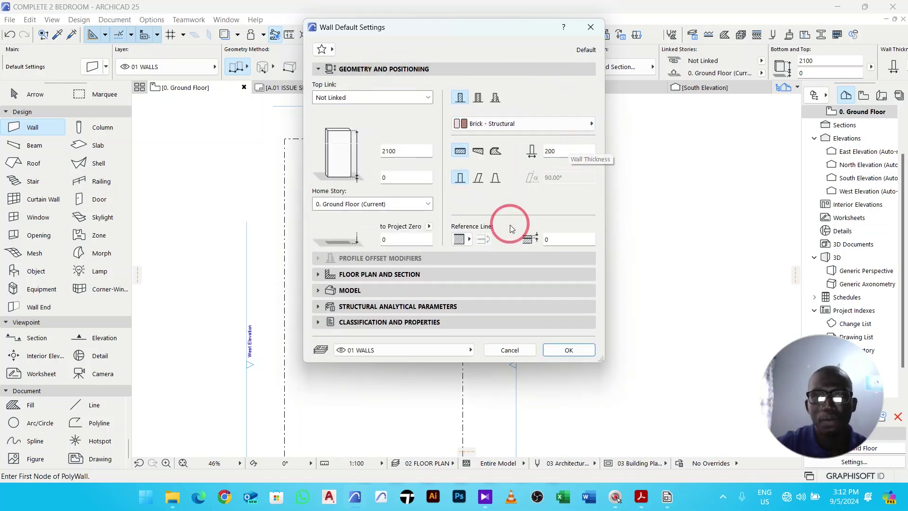
pyautogui.click(466, 241)
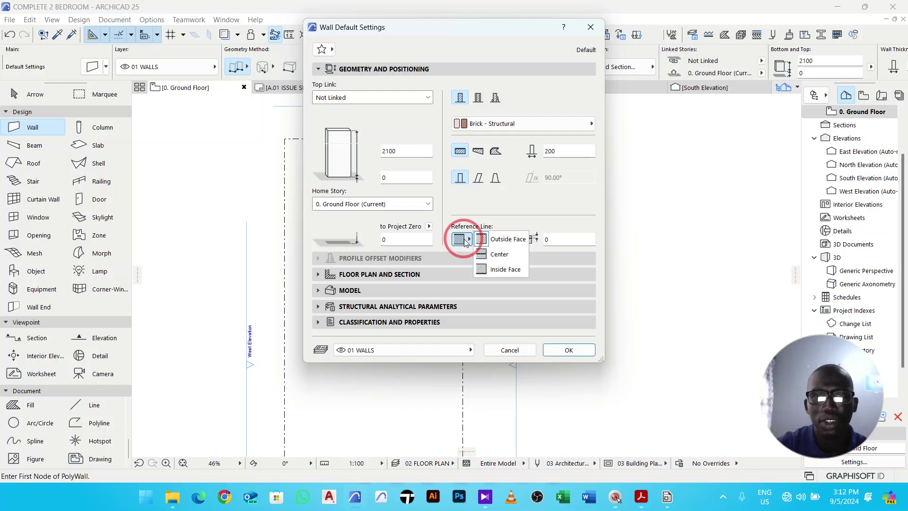
pyautogui.click(509, 255)
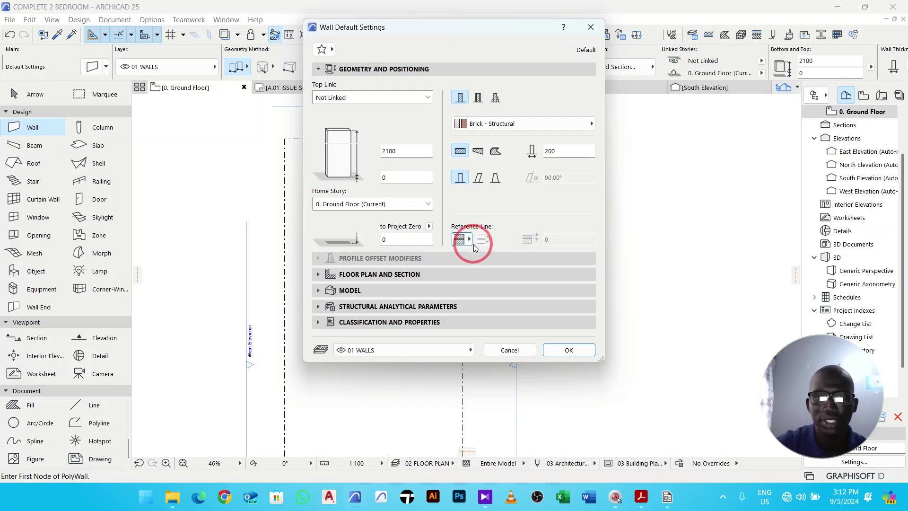
pyautogui.click(569, 351)
# Step: Trace the house's exterior walls as a closed chain along the outline, stepping in at the upper-right corner and excluding the lower-right projection
pyautogui.scroll(4, 335, 156)
pyautogui.click(335, 155)
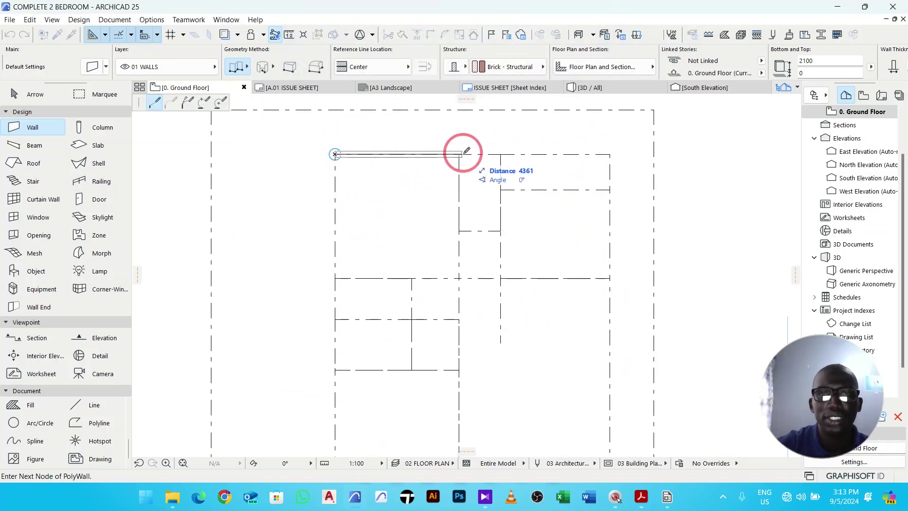
pyautogui.click(501, 154)
pyautogui.click(501, 189)
pyautogui.click(610, 189)
pyautogui.moveTo(603, 292); pyautogui.dragTo(567, 181, button='middle')
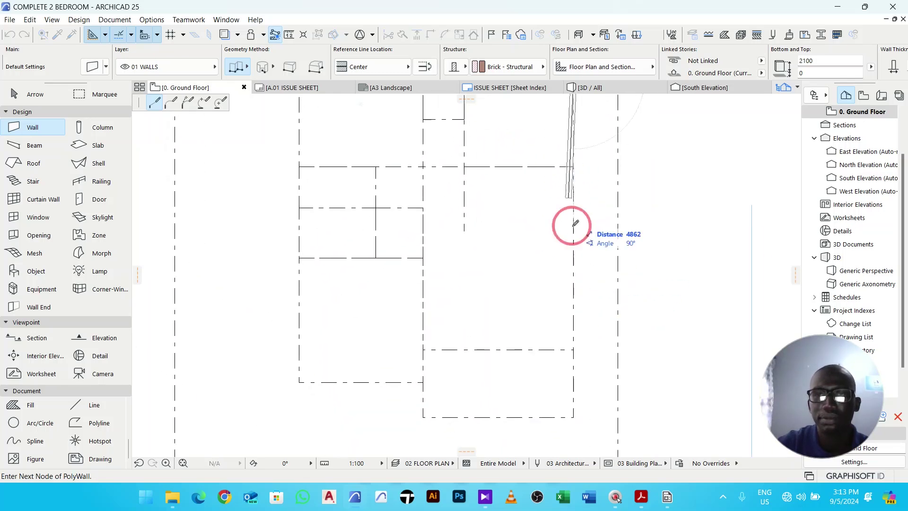
pyautogui.click(576, 350)
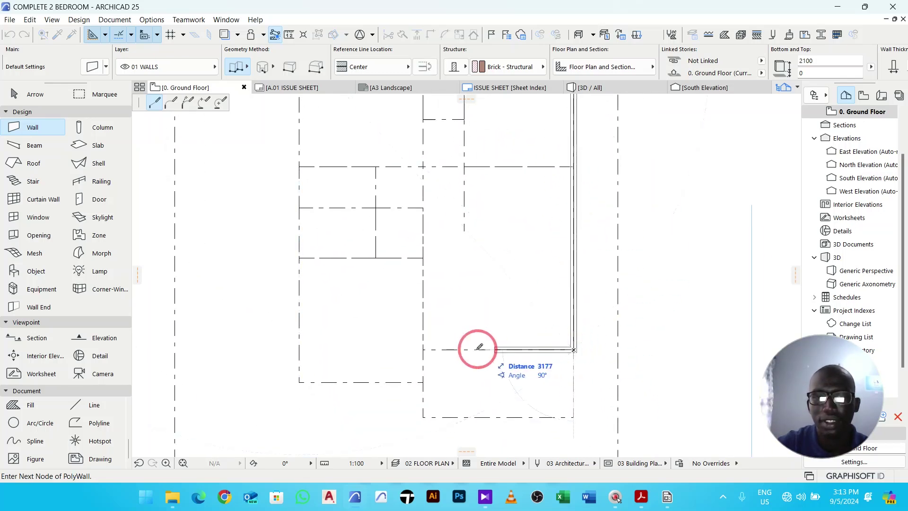
pyautogui.click(422, 350)
pyautogui.click(422, 382)
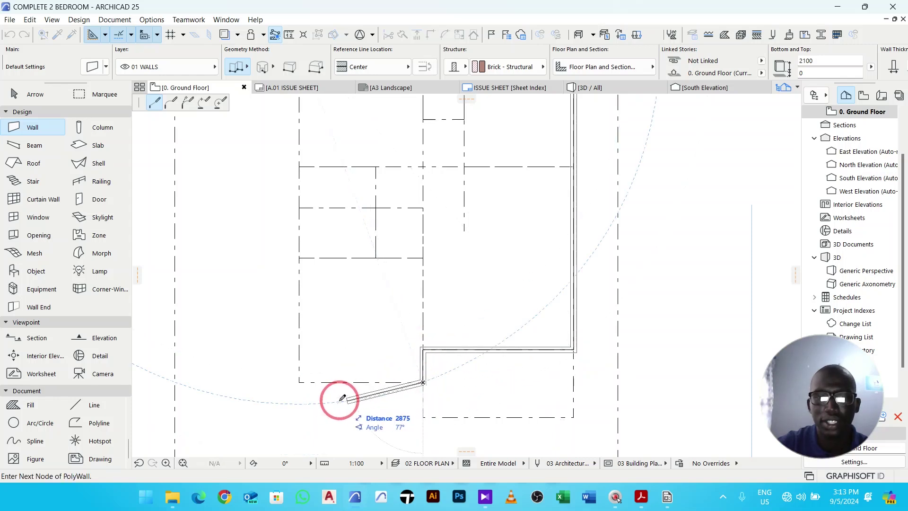
pyautogui.click(300, 382)
pyautogui.scroll(-2, 303, 359)
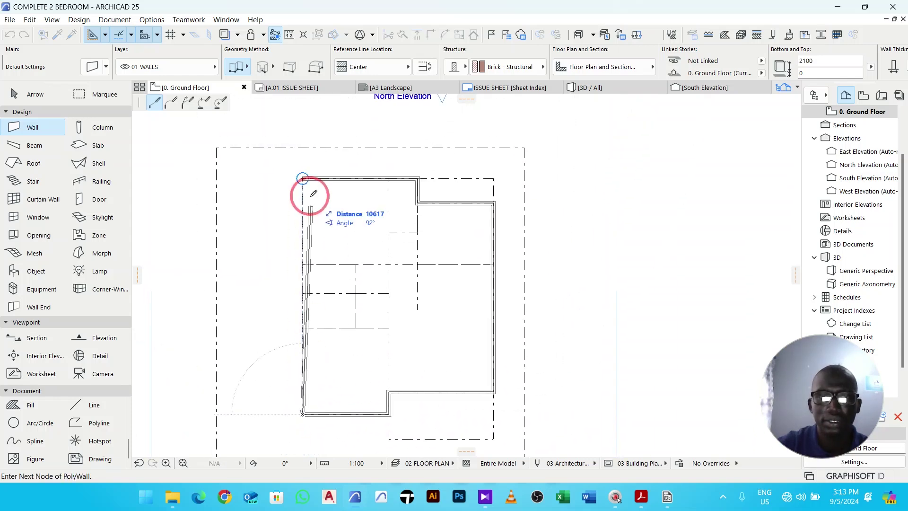
pyautogui.click(303, 178)
# Step: Draw the long vertical interior wall along the central dashed line, from the top exterior wall to the lower-left room's bottom-right corner
pyautogui.scroll(3, 407, 182)
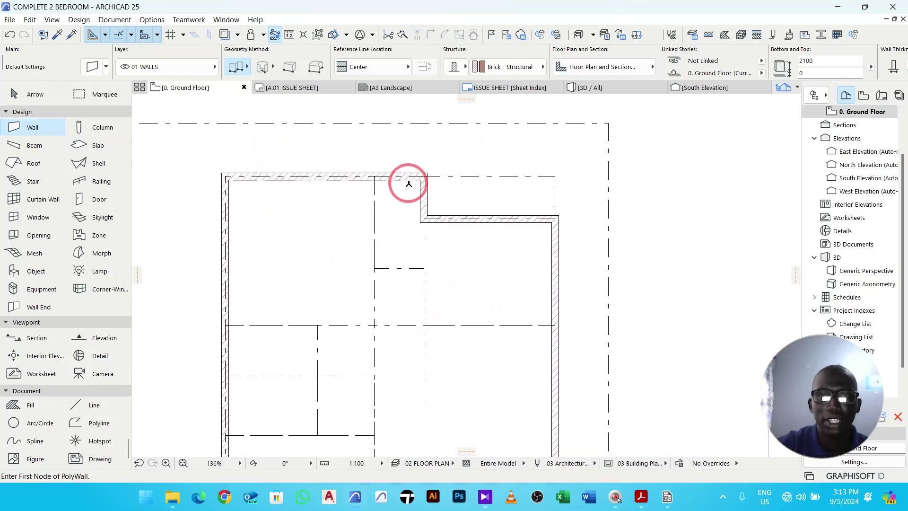
pyautogui.click(394, 145)
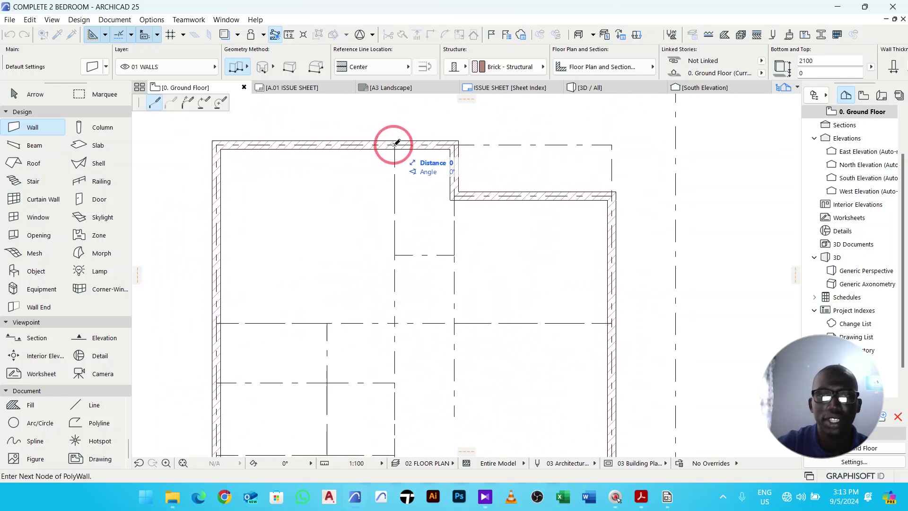
pyautogui.scroll(-3, 399, 239)
pyautogui.scroll(3, 400, 322)
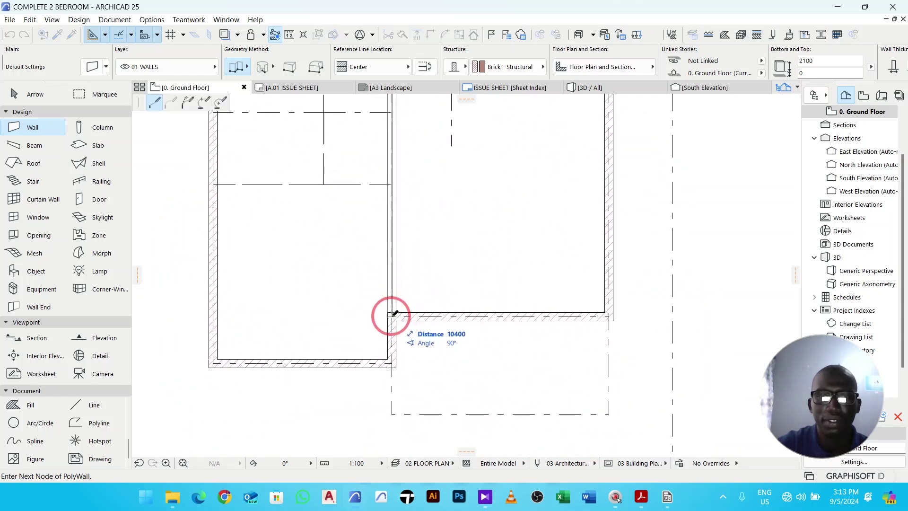
pyautogui.doubleClick(391, 369)
# Step: Draw a horizontal partition along the lowest dashed line between the central wall and the left exterior wall
pyautogui.scroll(-2, 415, 239)
pyautogui.moveTo(415, 239); pyautogui.dragTo(434, 306, button='middle')
pyautogui.scroll(3, 430, 294)
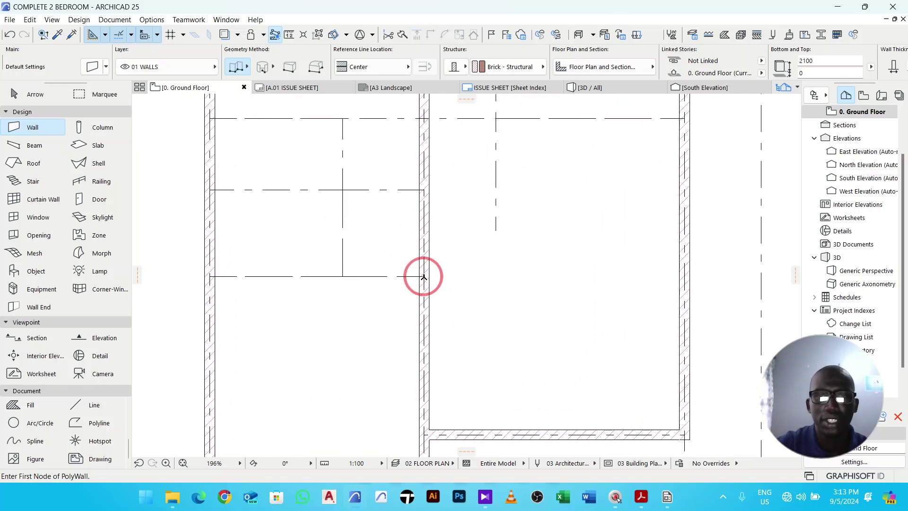
pyautogui.click(423, 276)
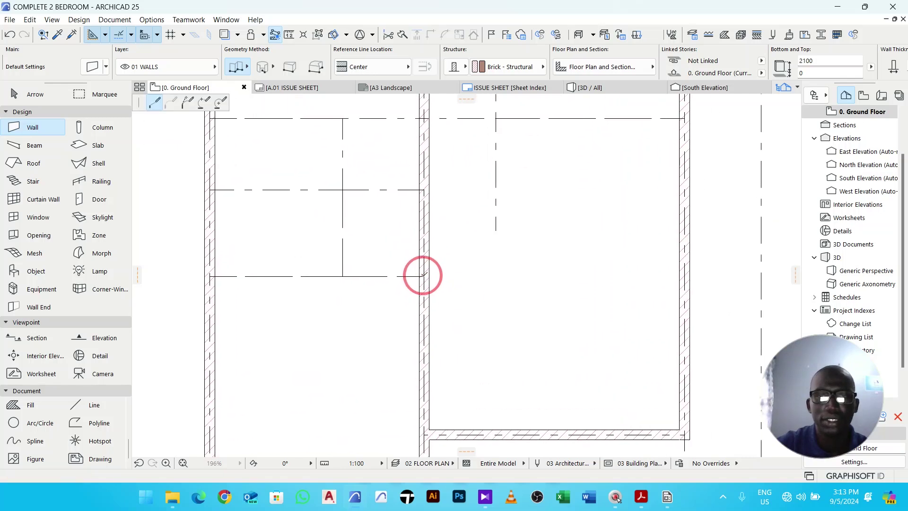
pyautogui.doubleClick(214, 276)
# Step: Draw the two remaining horizontal partitions between the left exterior and central walls, plus the vertical divider along the dashed line down to the lowest partition
pyautogui.moveTo(292, 228); pyautogui.dragTo(324, 308, button='middle')
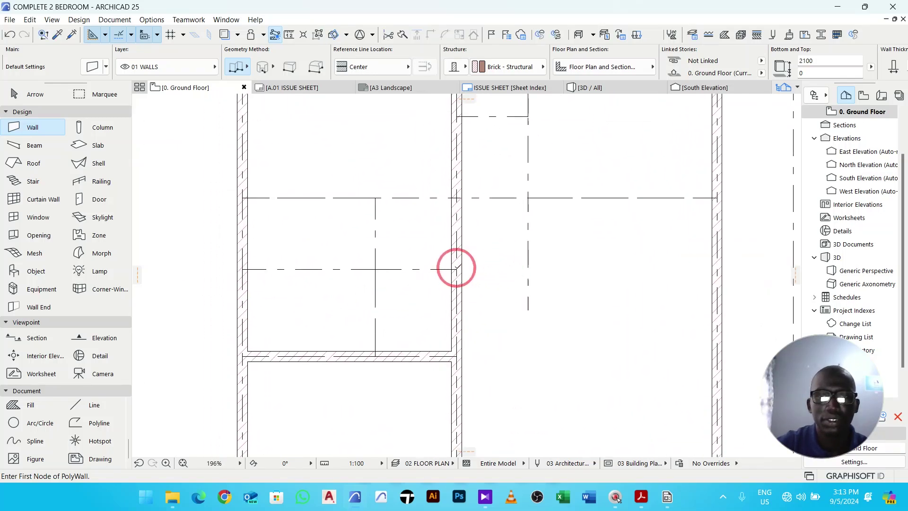
pyautogui.click(457, 269)
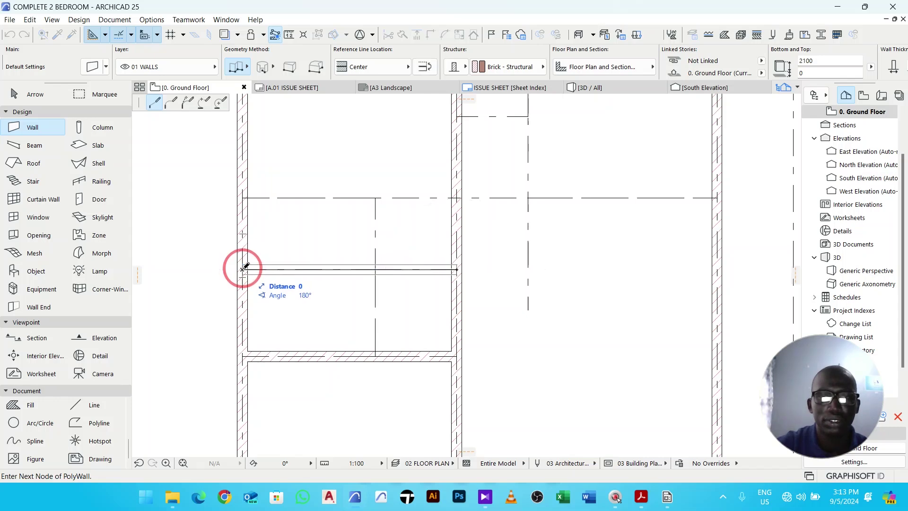
pyautogui.doubleClick(243, 268)
pyautogui.click(457, 197)
pyautogui.doubleClick(243, 197)
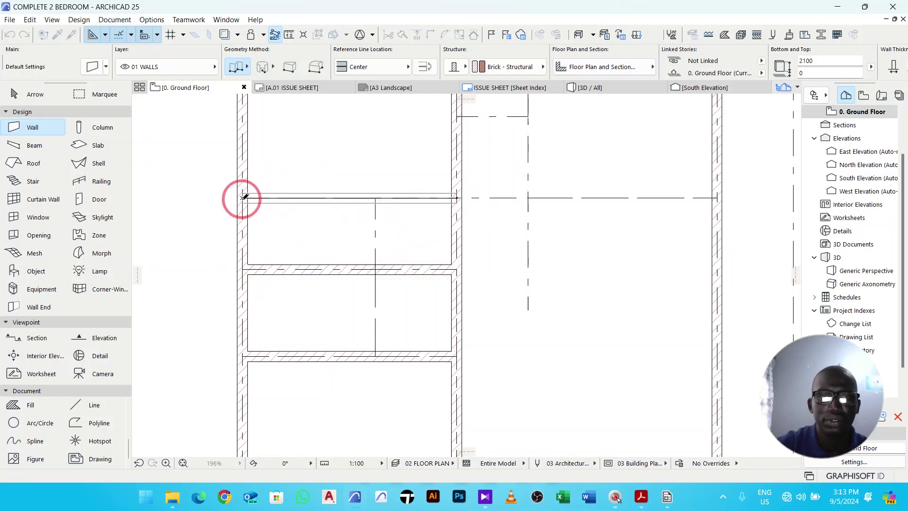
pyautogui.click(375, 198)
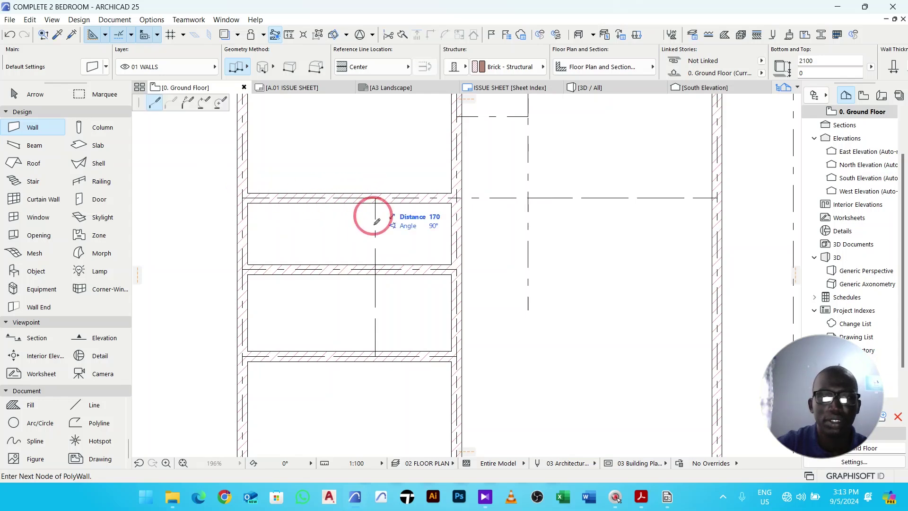
pyautogui.doubleClick(375, 354)
# Step: Draw a 5200-long vertical interior wall from the inner corner of the upper-right step-in down along the dashed line
pyautogui.scroll(-3, 458, 280)
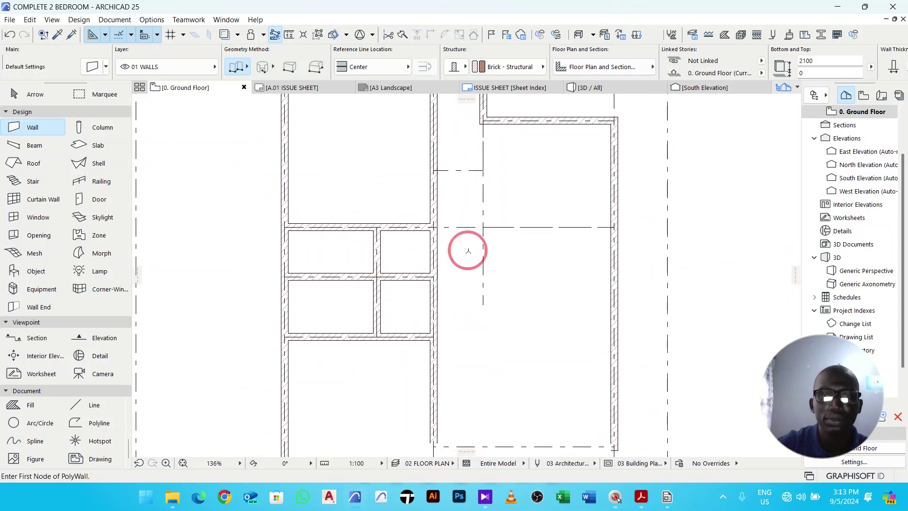
pyautogui.scroll(3, 482, 159)
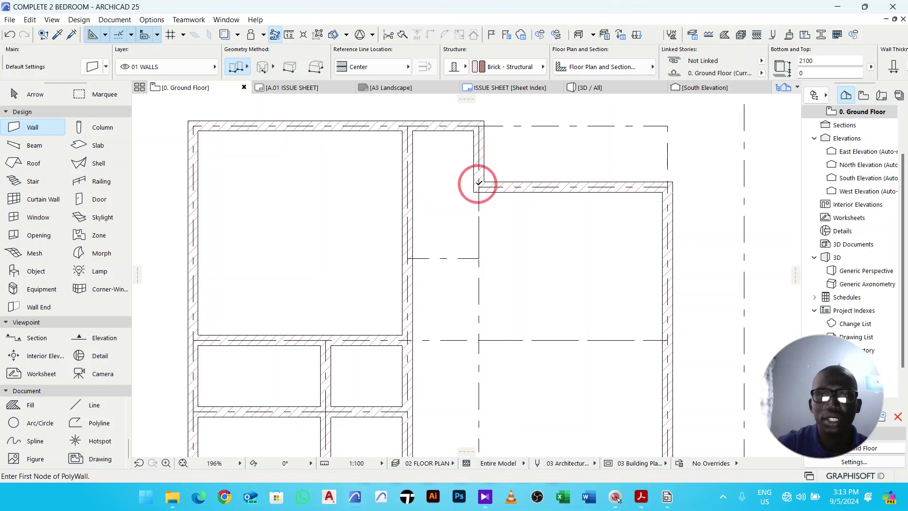
pyautogui.click(479, 186)
pyautogui.moveTo(475, 352); pyautogui.dragTo(475, 253, button='middle')
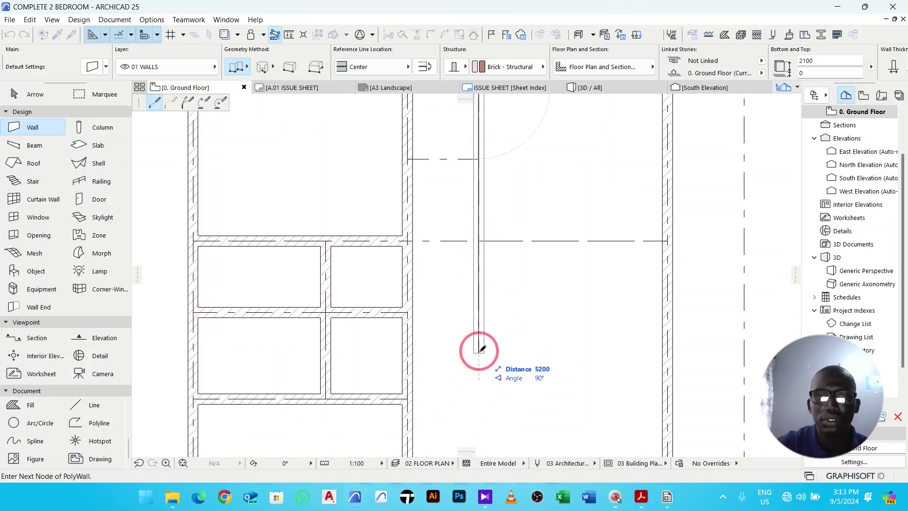
pyautogui.doubleClick(480, 351)
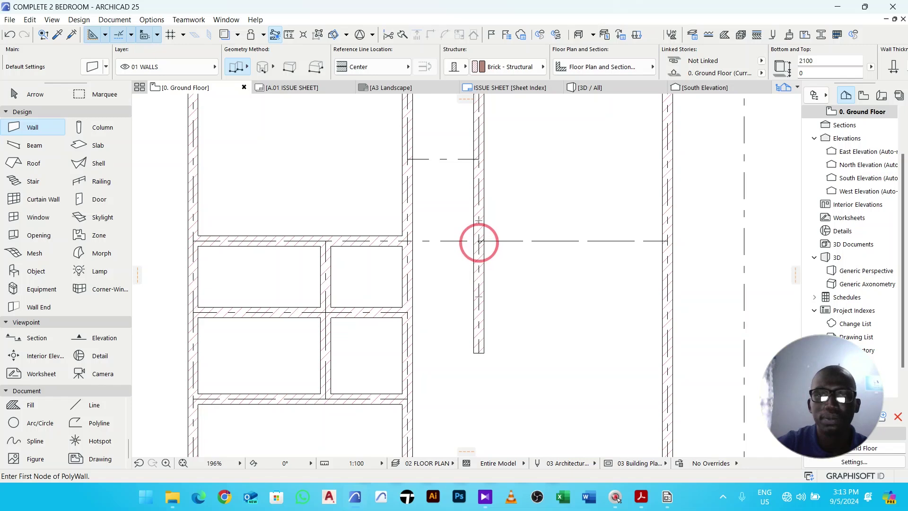
# Step: Draw the horizontal partition from the new vertical wall to the right exterior wall, and the short upper partition between the new and central walls
pyautogui.click(479, 241)
pyautogui.doubleClick(665, 240)
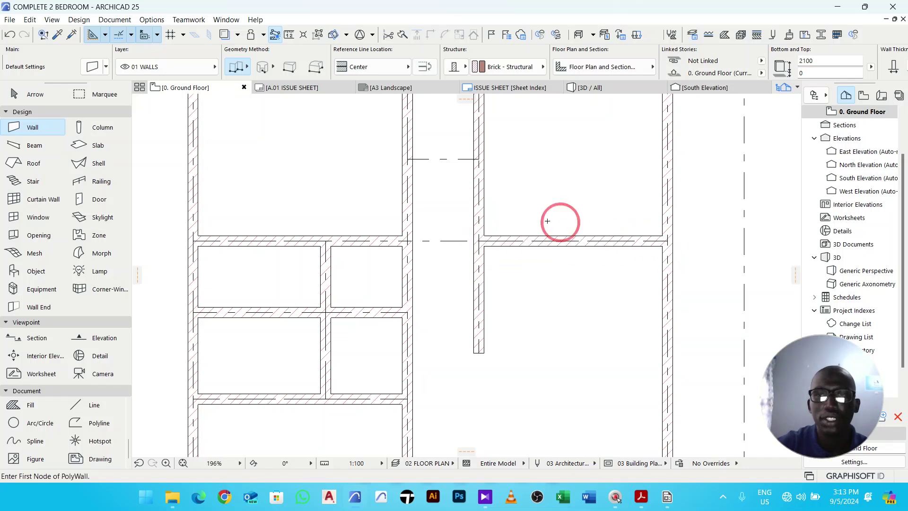
pyautogui.moveTo(432, 214); pyautogui.dragTo(435, 279, button='middle')
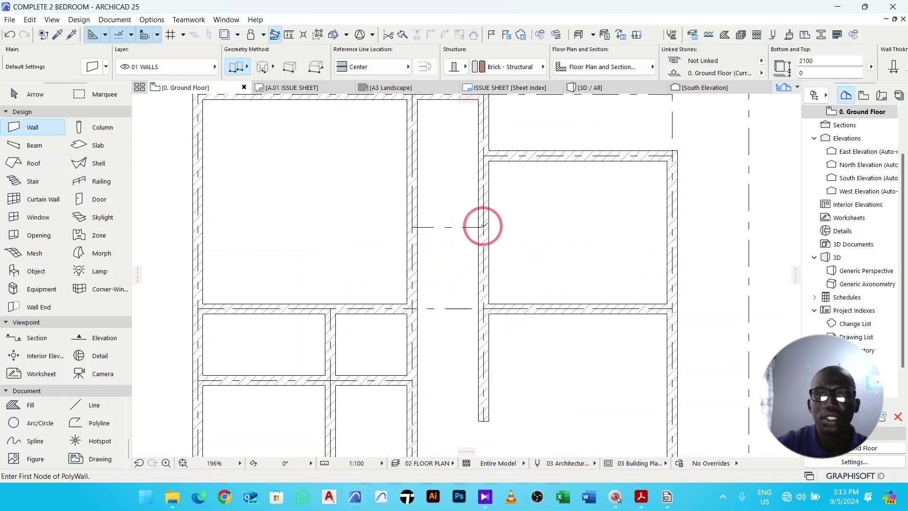
pyautogui.click(483, 226)
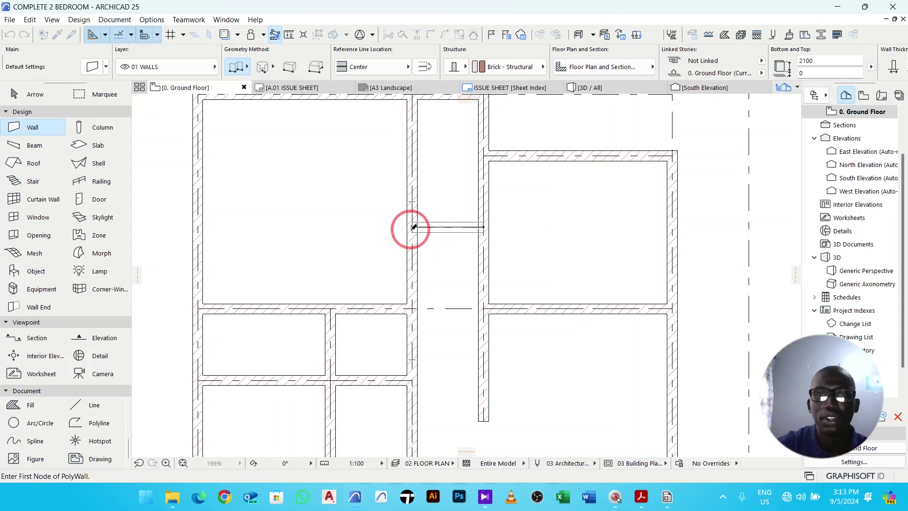
pyautogui.doubleClick(411, 228)
# Step: Examine the exterior walls and interior partitions in the 3D perspective from several angles, comparing them with the floor plan
pyautogui.scroll(-6, 446, 205)
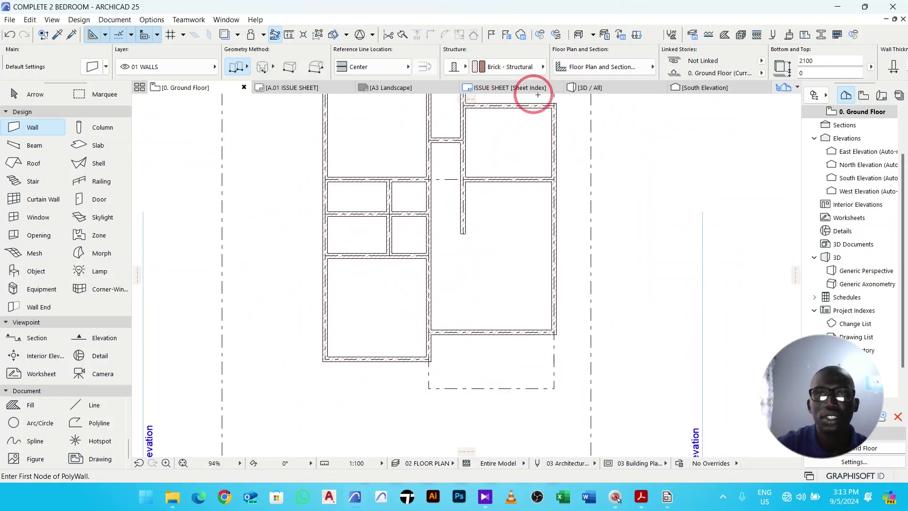
pyautogui.click(597, 89)
pyautogui.scroll(3, 449, 286)
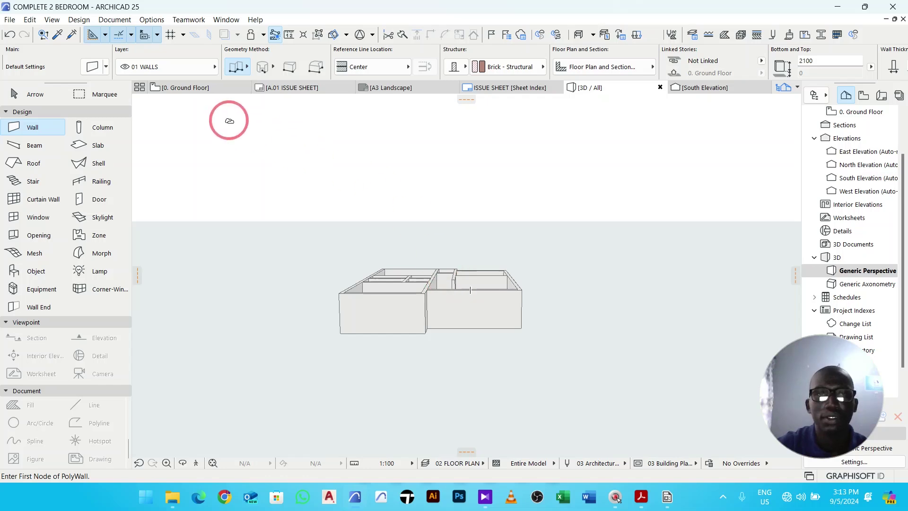
pyautogui.click(189, 89)
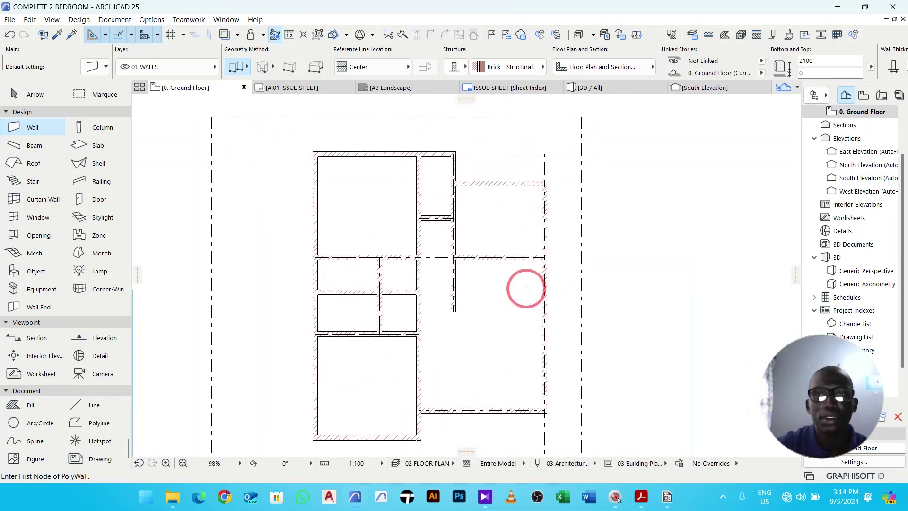
pyautogui.click(588, 88)
pyautogui.scroll(4, 436, 283)
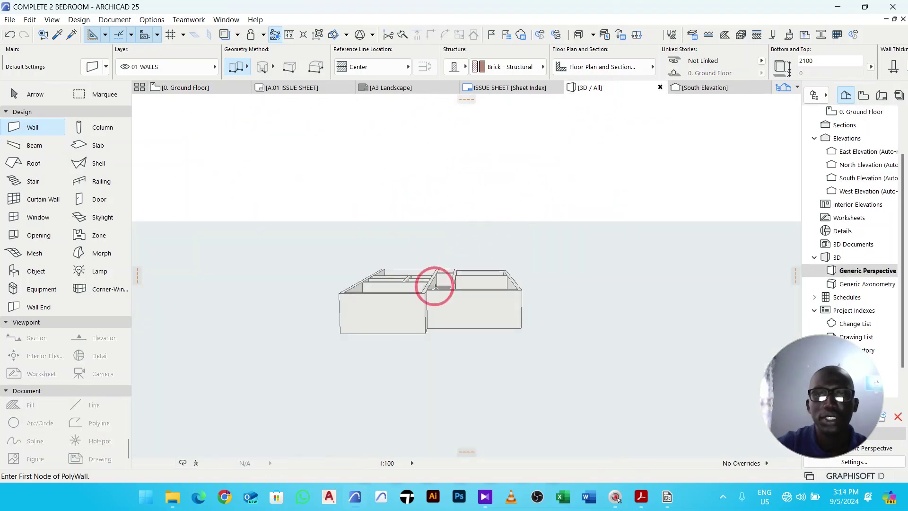
pyautogui.scroll(-2, 479, 272)
pyautogui.scroll(-2, 473, 265)
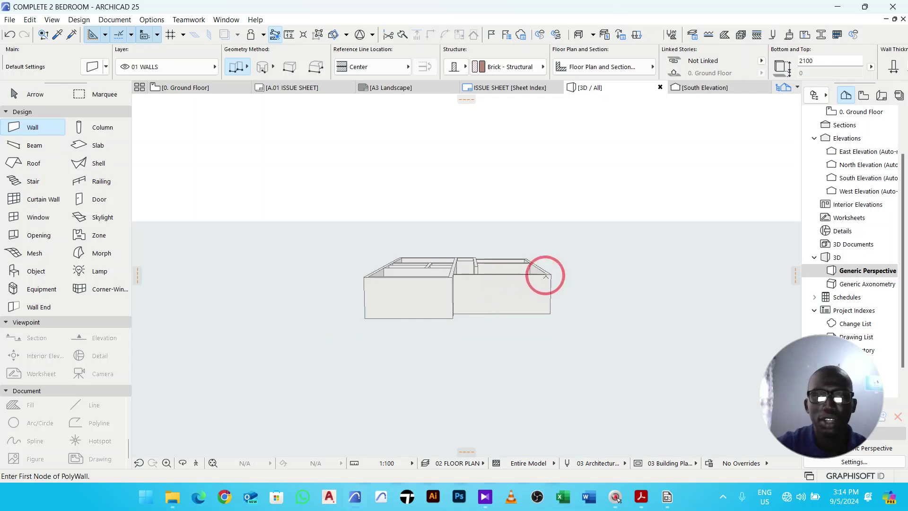
pyautogui.keyDown('shift'); pyautogui.moveTo(591, 272); pyautogui.dragTo(736, 219, button='middle'); pyautogui.keyUp('shift')
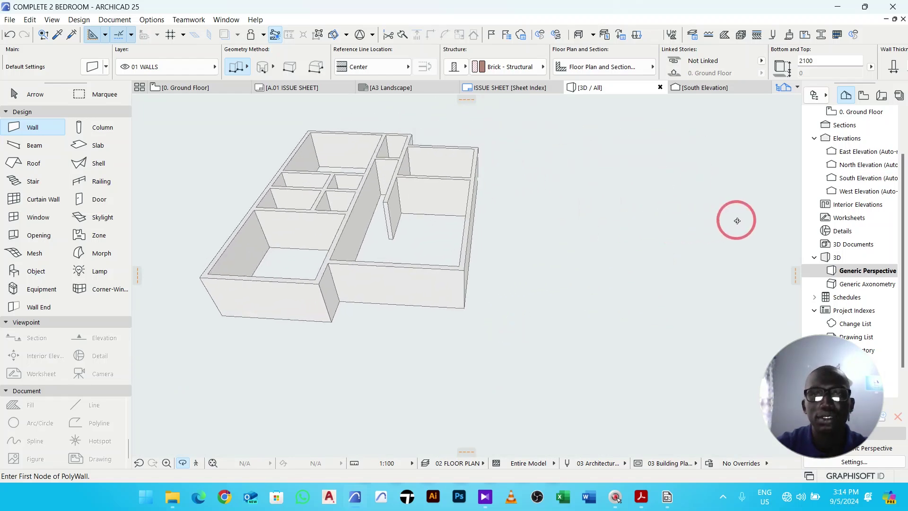
pyautogui.keyDown('shift'); pyautogui.moveTo(270, 333); pyautogui.dragTo(300, 165, button='middle'); pyautogui.keyUp('shift')
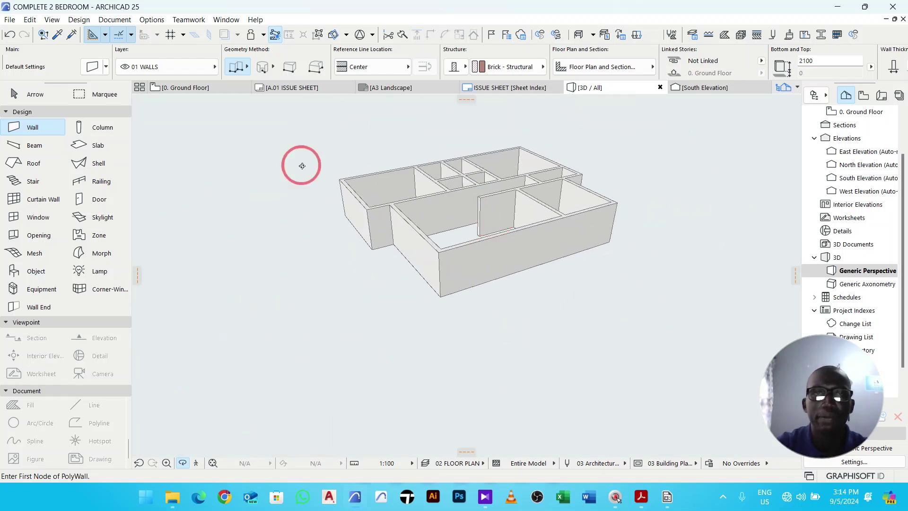
# Step: Activate the Beam tool in the ground floor plan on the 01 BEAMS layer and apply the 03 ELEVATIONS layer combination
pyautogui.click(206, 90)
pyautogui.moveTo(415, 196); pyautogui.dragTo(423, 217, button='middle')
pyautogui.moveTo(498, 251); pyautogui.dragTo(500, 230, button='middle')
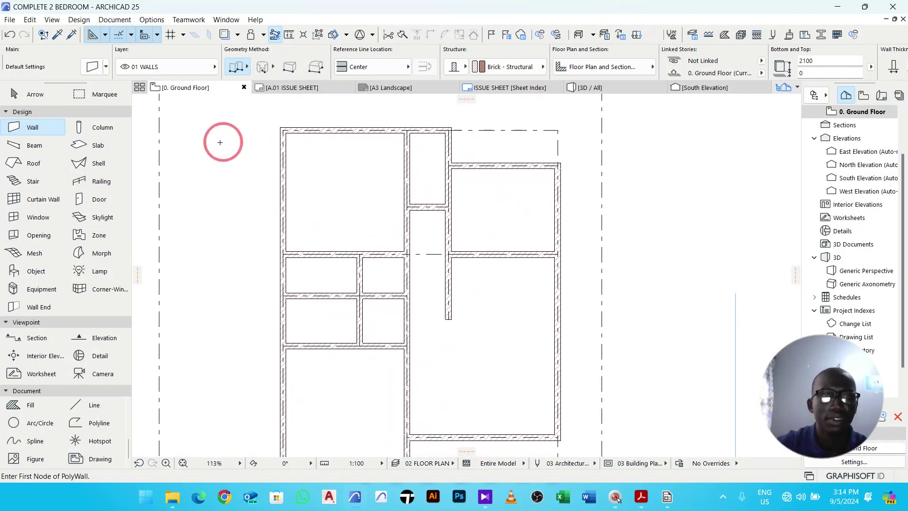
pyautogui.click(37, 146)
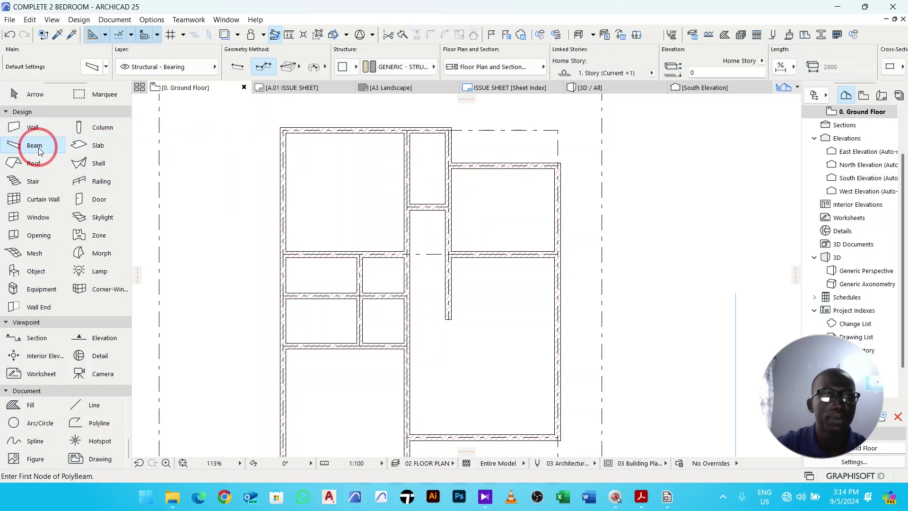
pyautogui.click(137, 69)
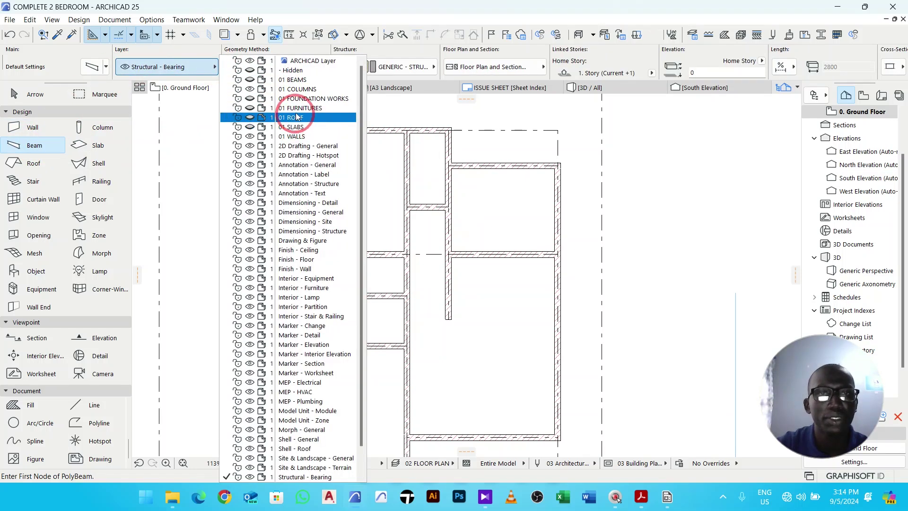
pyautogui.click(296, 80)
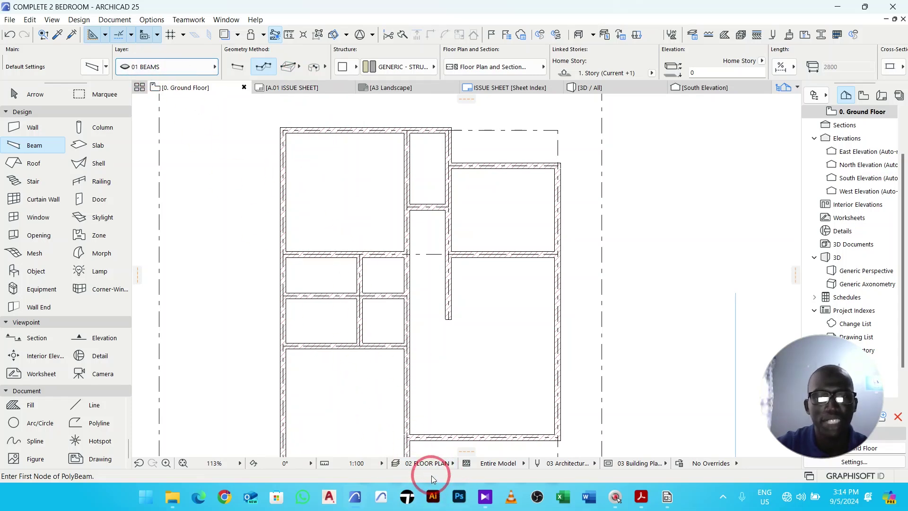
pyautogui.click(430, 464)
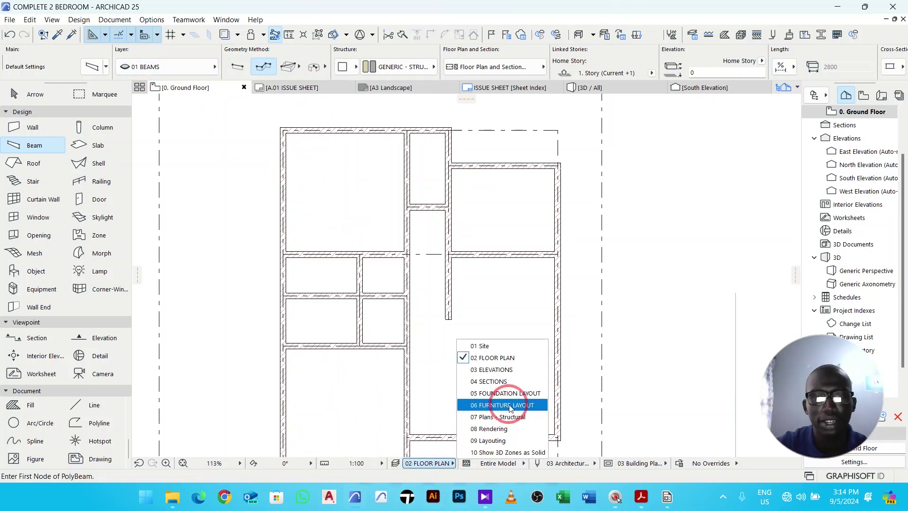
pyautogui.click(495, 370)
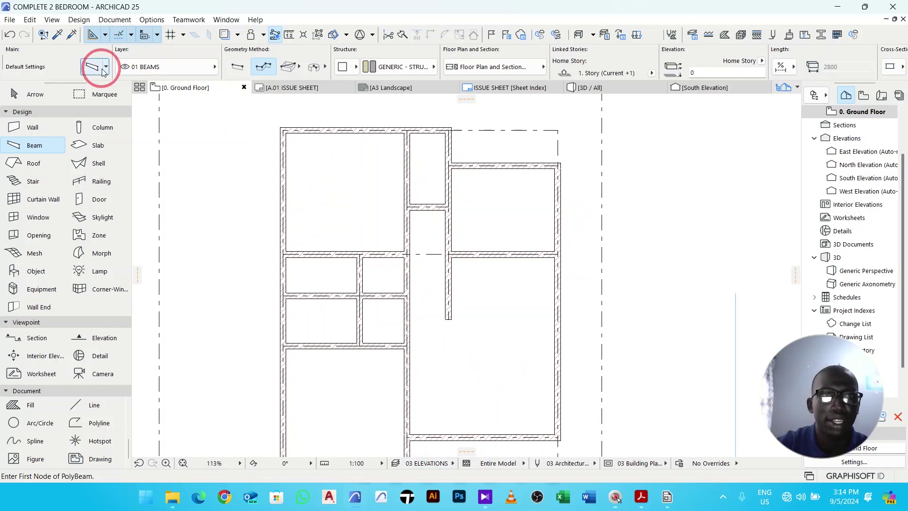
# Step: Set the default beam to a 200 by 200 section at elevation 2300, with the Ground Floor as home story
pyautogui.hotkey('ctrl', 't')
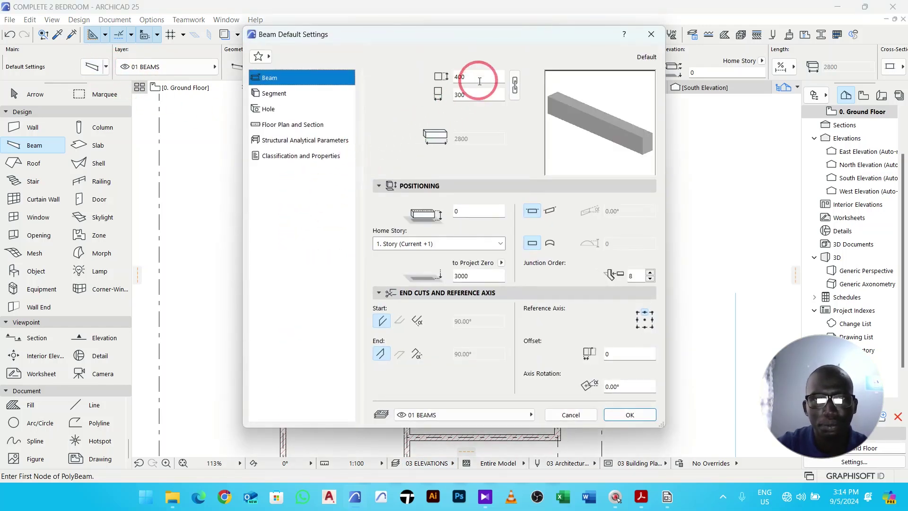
pyautogui.write('200')
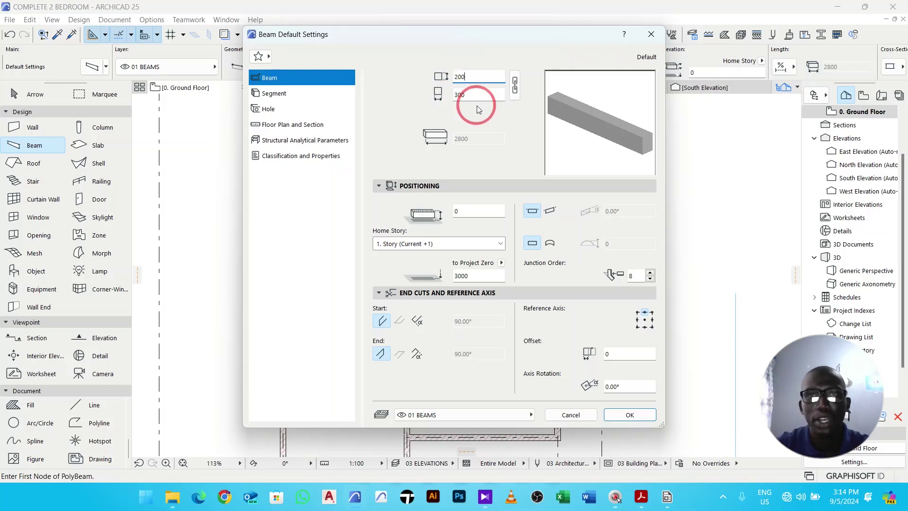
pyautogui.click(476, 96)
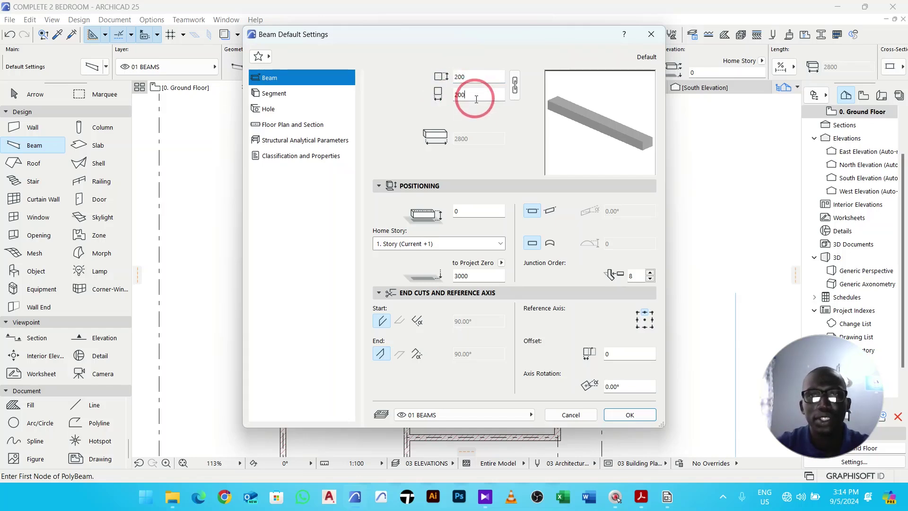
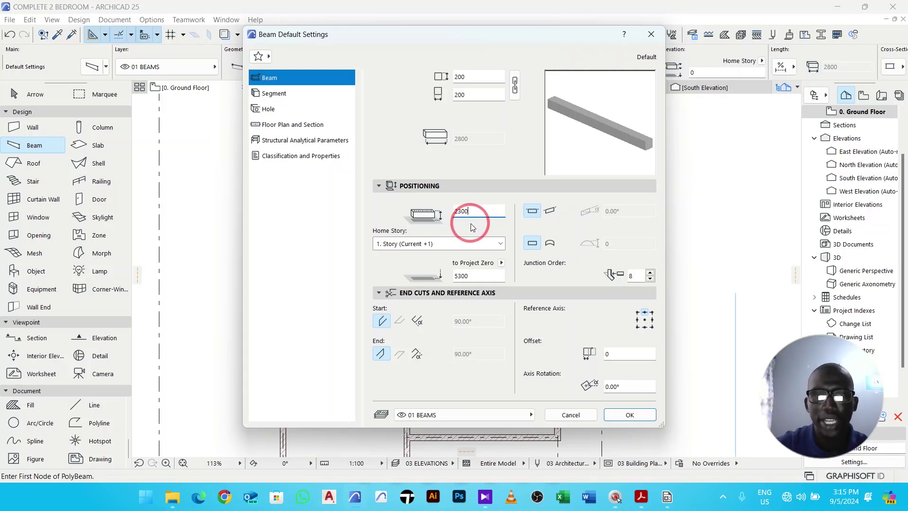
pyautogui.click(468, 77)
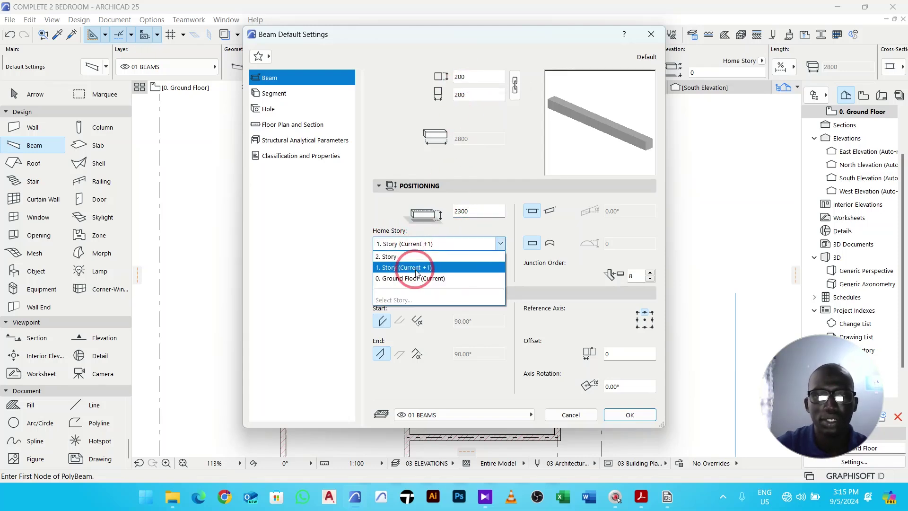
pyautogui.click(412, 265)
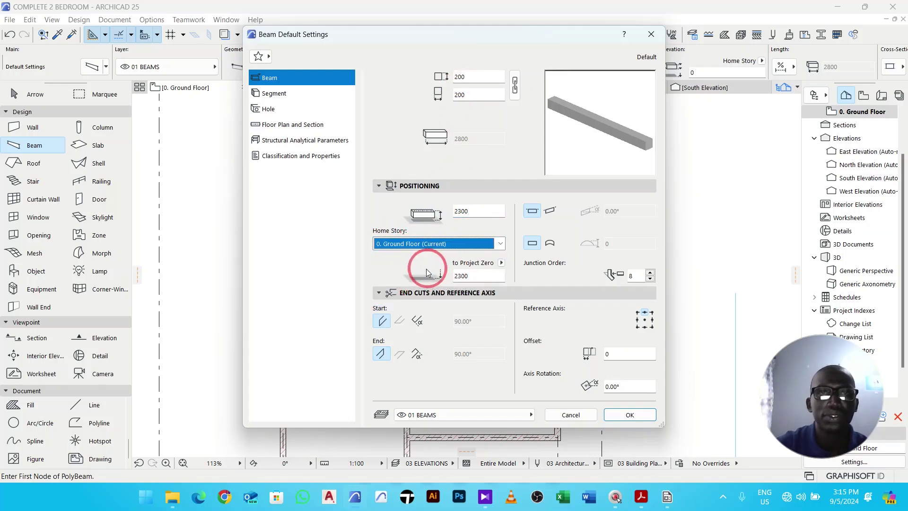
# Step: Set the default beam segment's building material to Reinforced Concrete - Structural
pyautogui.click(281, 95)
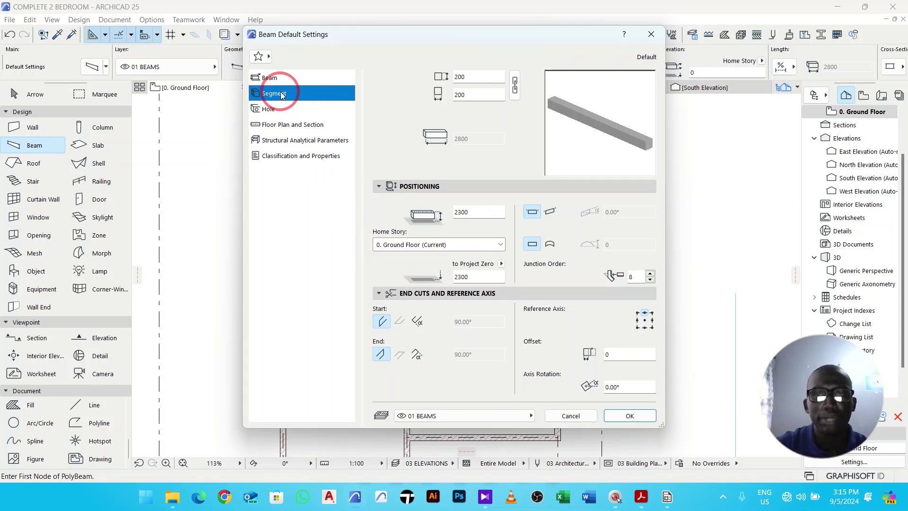
pyautogui.click(425, 223)
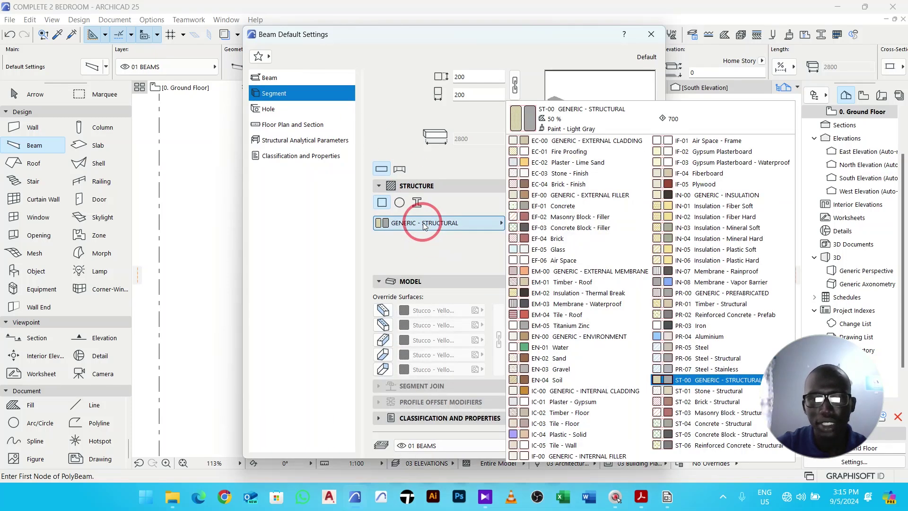
pyautogui.click(705, 434)
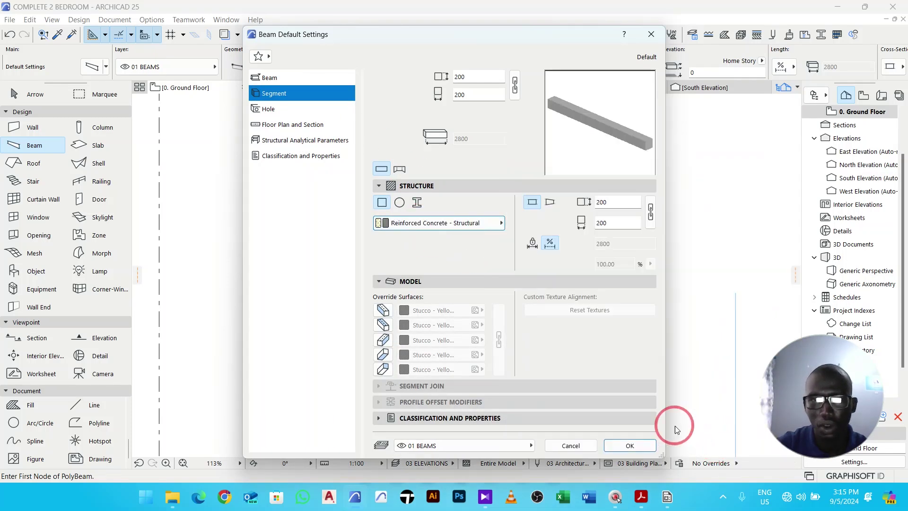
# Step: Override all five default beam surfaces with the white Paint - Glossy surface, link them together and accept the beam settings
pyautogui.click(384, 325)
pyautogui.click(383, 339)
pyautogui.click(383, 368)
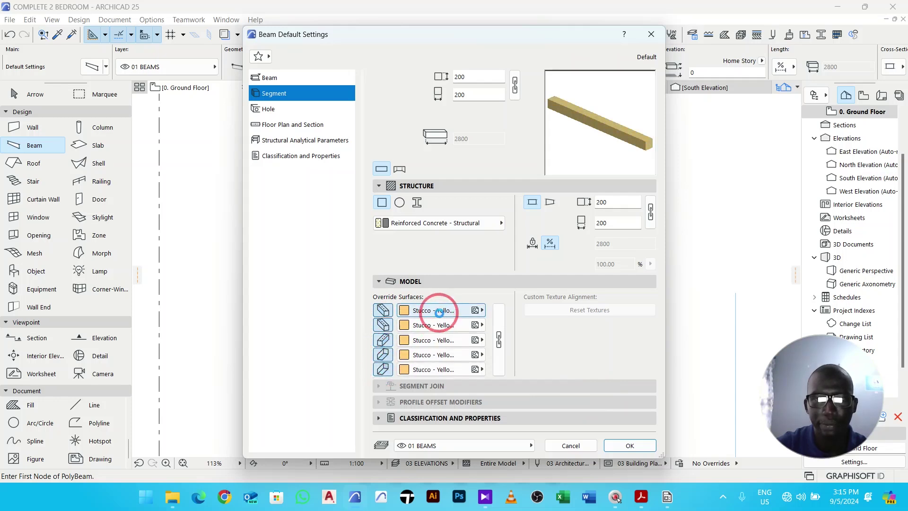
pyautogui.click(423, 310)
pyautogui.click(559, 445)
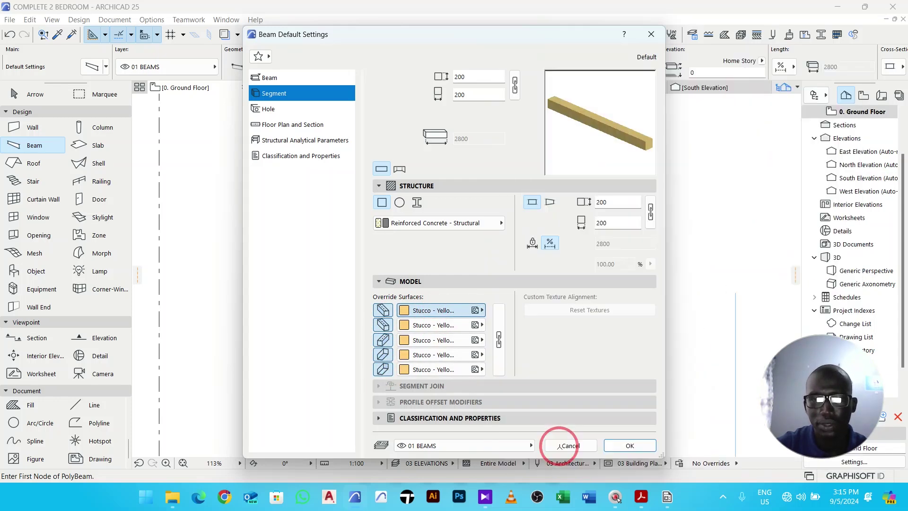
pyautogui.click(500, 340)
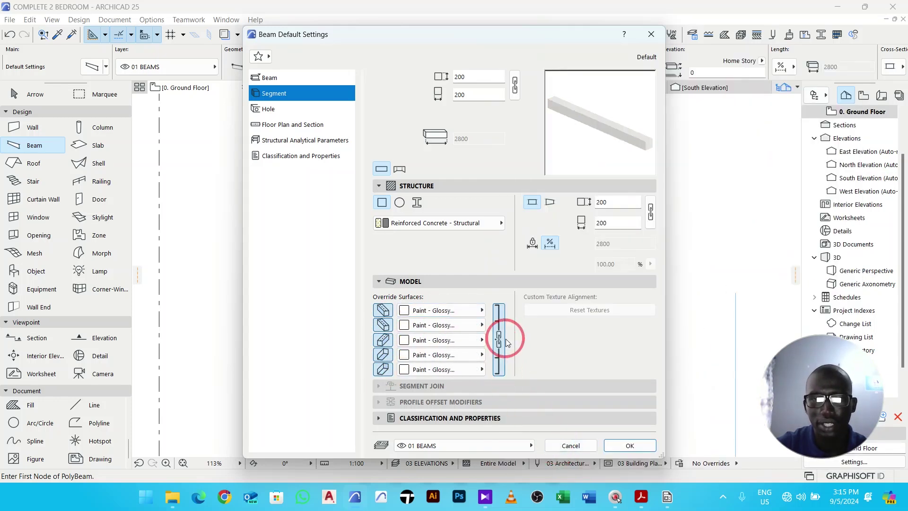
pyautogui.click(630, 445)
# Step: Draw a continuous beam around the house perimeter from the plan's upper-left corner, including the open upper-right corner and the lower porch outline
pyautogui.scroll(3, 438, 223)
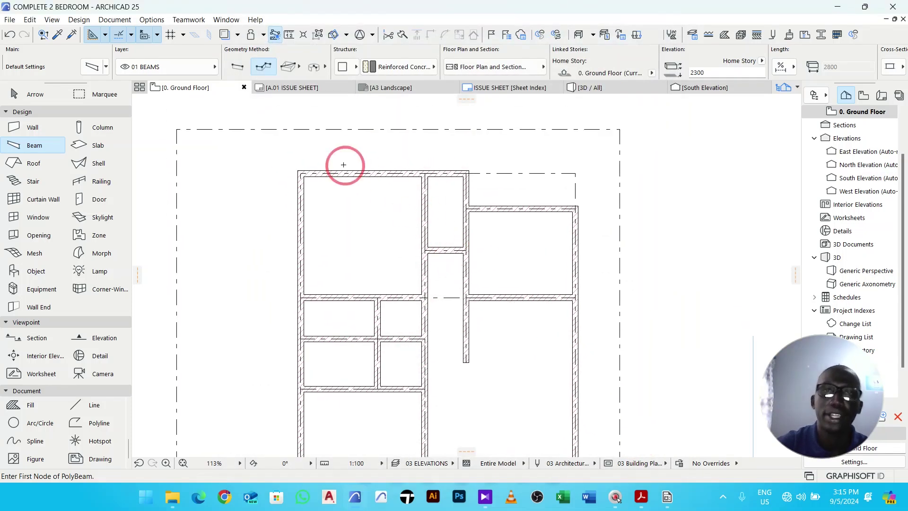
pyautogui.scroll(4, 289, 173)
pyautogui.click(311, 176)
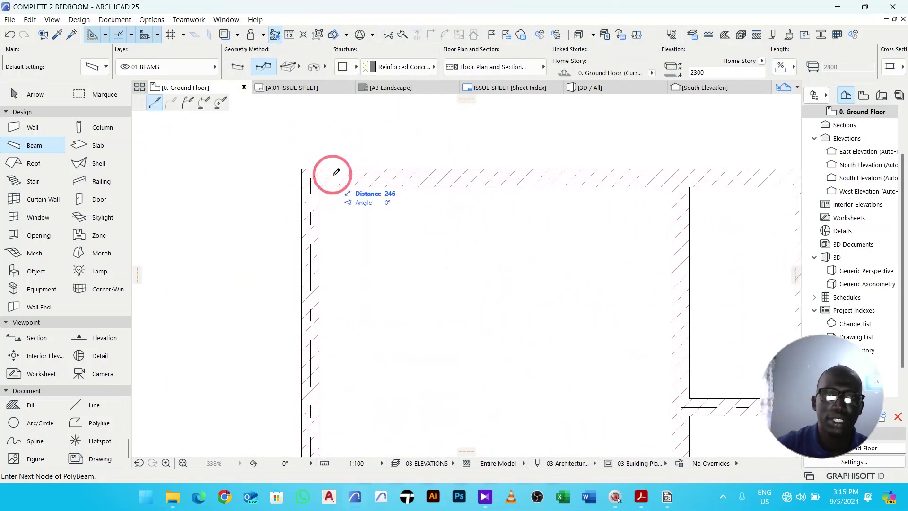
pyautogui.scroll(-5, 326, 174)
pyautogui.scroll(3, 602, 182)
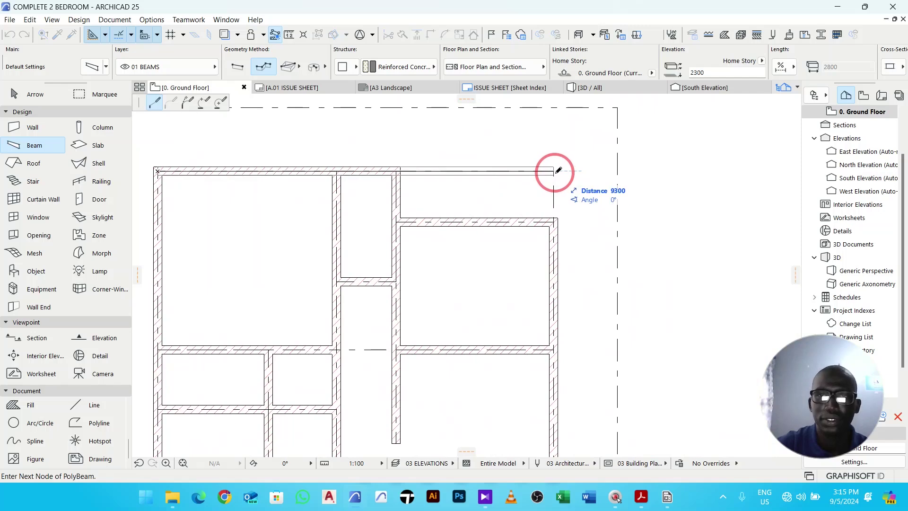
pyautogui.click(554, 173)
pyautogui.scroll(-5, 551, 176)
pyautogui.scroll(5, 550, 349)
pyautogui.click(545, 367)
pyautogui.click(329, 366)
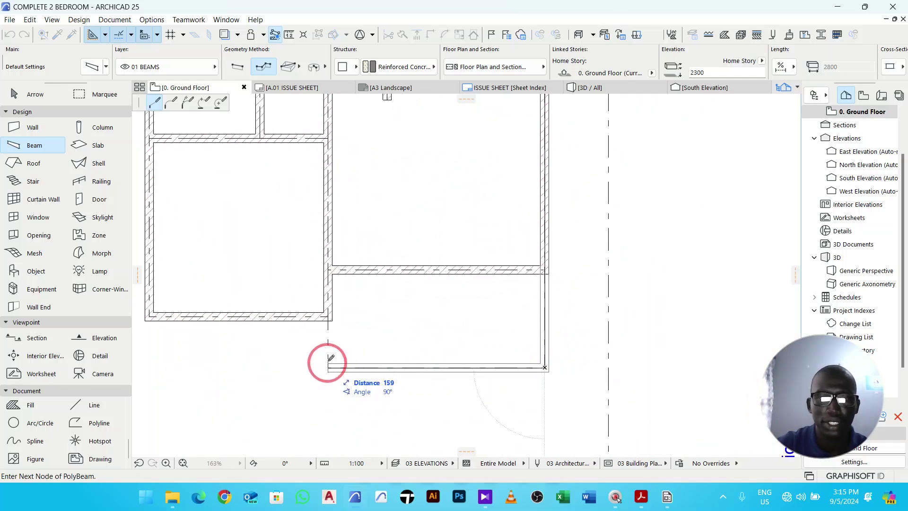
pyautogui.scroll(-5, 329, 315)
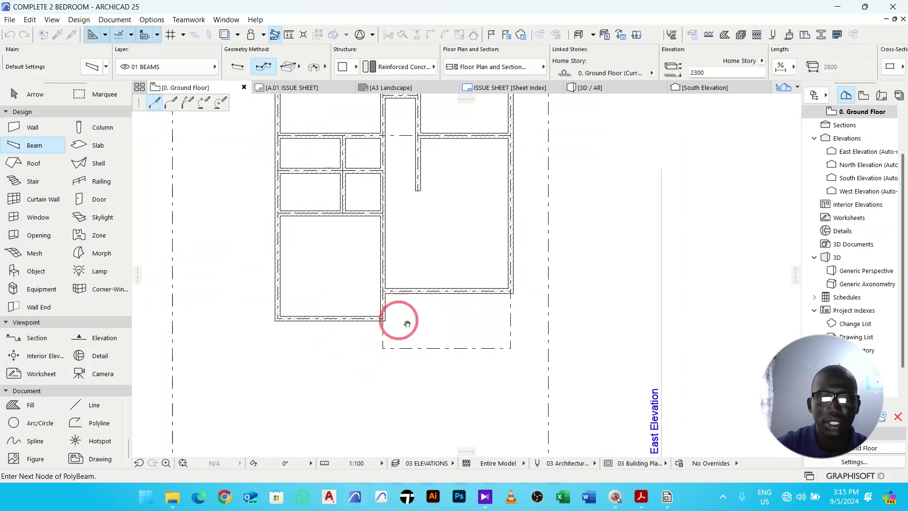
pyautogui.scroll(5, 340, 320)
pyautogui.click(336, 322)
pyautogui.scroll(-5, 338, 321)
pyautogui.scroll(5, 349, 166)
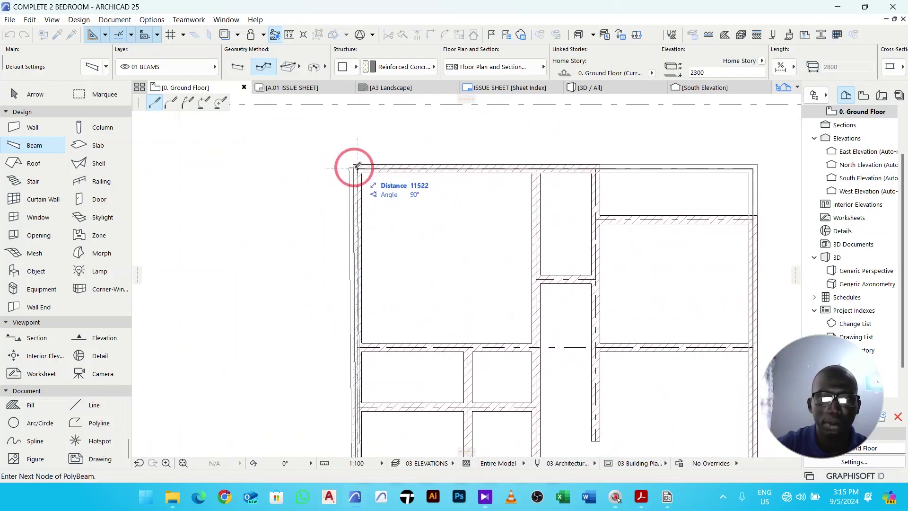
pyautogui.click(350, 166)
# Step: Draw a vertical beam about 11500 long over the main interior wall, from the upper exterior wall to the lower bedroom's corner
pyautogui.scroll(-1, 397, 169)
pyautogui.scroll(5, 503, 178)
pyautogui.click(500, 181)
pyautogui.scroll(-5, 495, 359)
pyautogui.scroll(5, 470, 259)
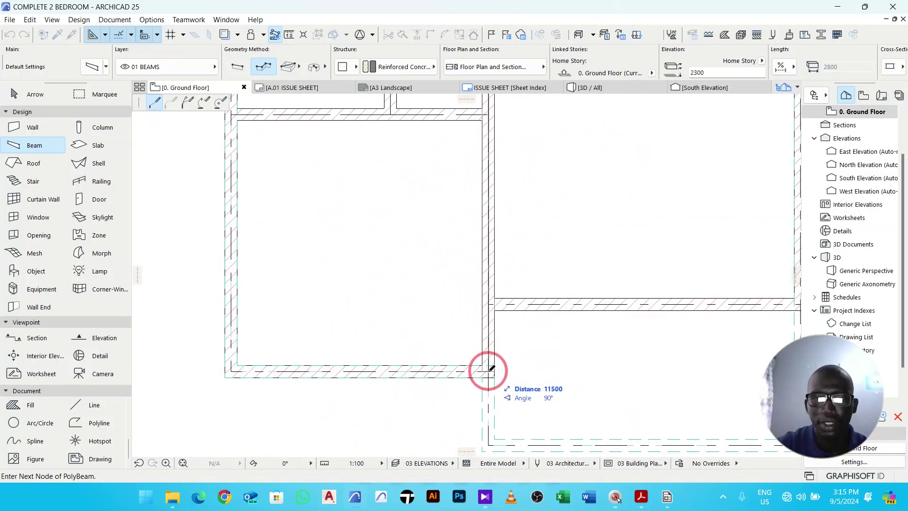
pyautogui.doubleClick(491, 369)
# Step: Draw a horizontal beam about 5100 long over the wall between the large living area and the porch
pyautogui.scroll(-1, 500, 316)
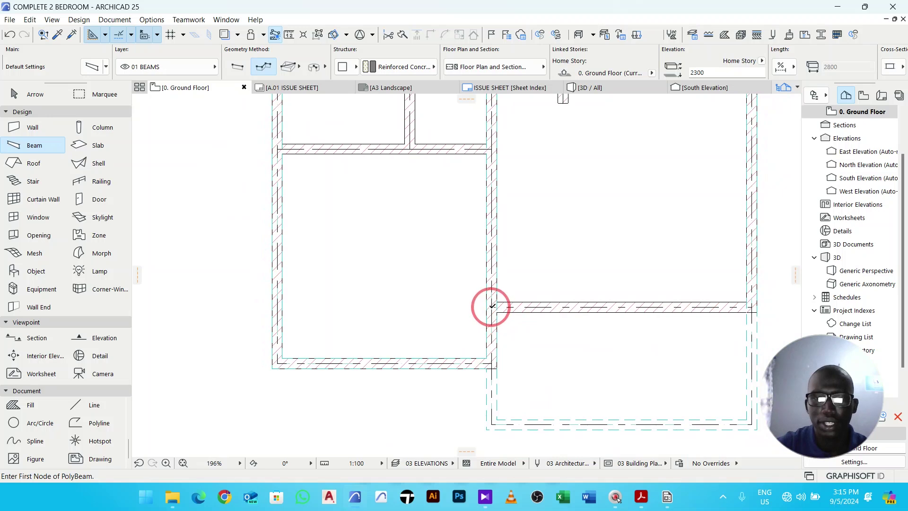
pyautogui.click(492, 305)
pyautogui.scroll(3, 632, 304)
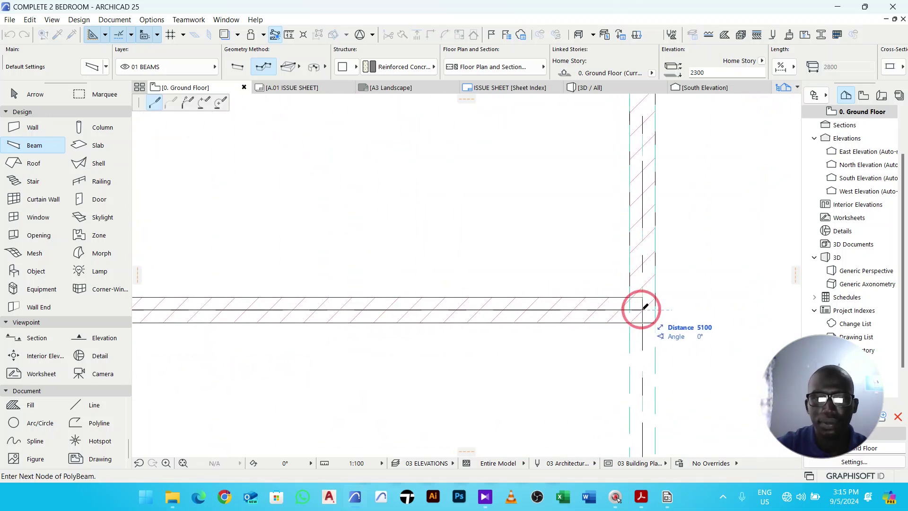
pyautogui.doubleClick(644, 306)
# Step: Draw beams over the three horizontal walls of the four small rooms and over the vertical wall dividing them
pyautogui.scroll(-4, 641, 307)
pyautogui.scroll(4, 447, 313)
pyautogui.click(464, 326)
pyautogui.scroll(-4, 407, 324)
pyautogui.scroll(4, 338, 324)
pyautogui.doubleClick(347, 325)
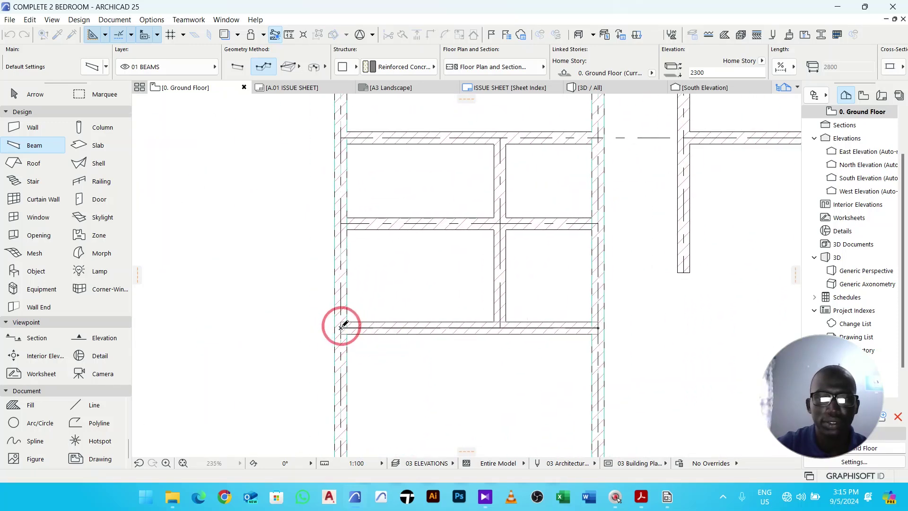
pyautogui.click(599, 138)
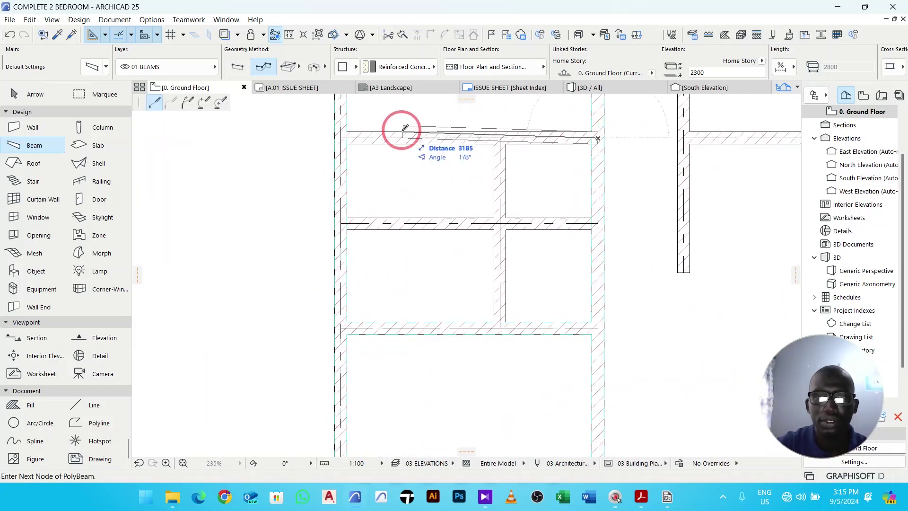
pyautogui.doubleClick(341, 138)
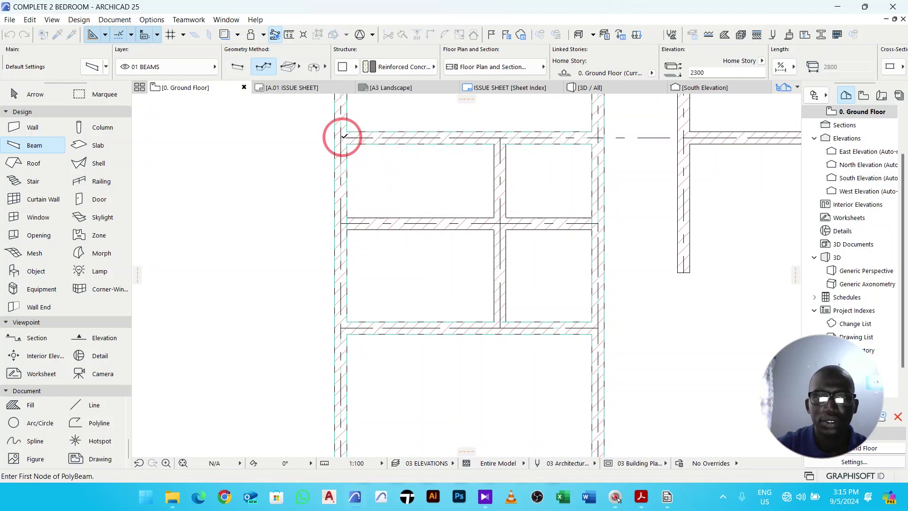
pyautogui.click(598, 224)
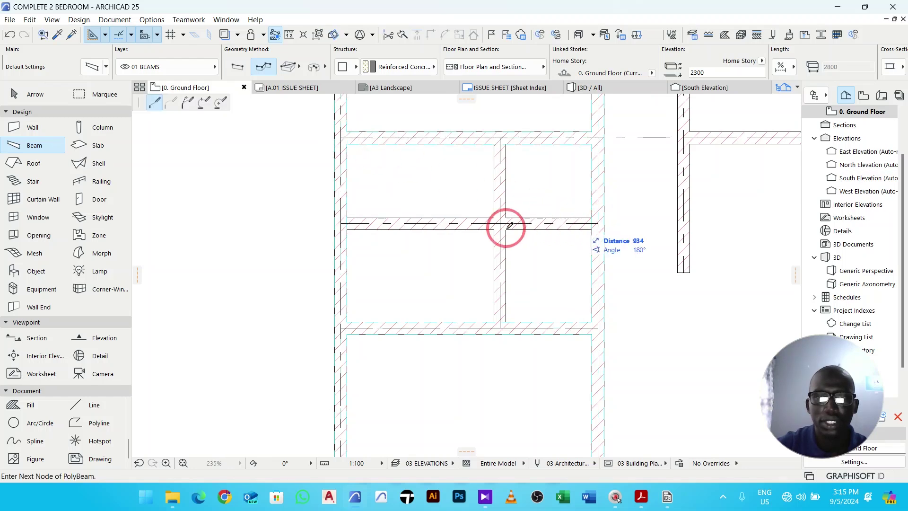
pyautogui.doubleClick(341, 223)
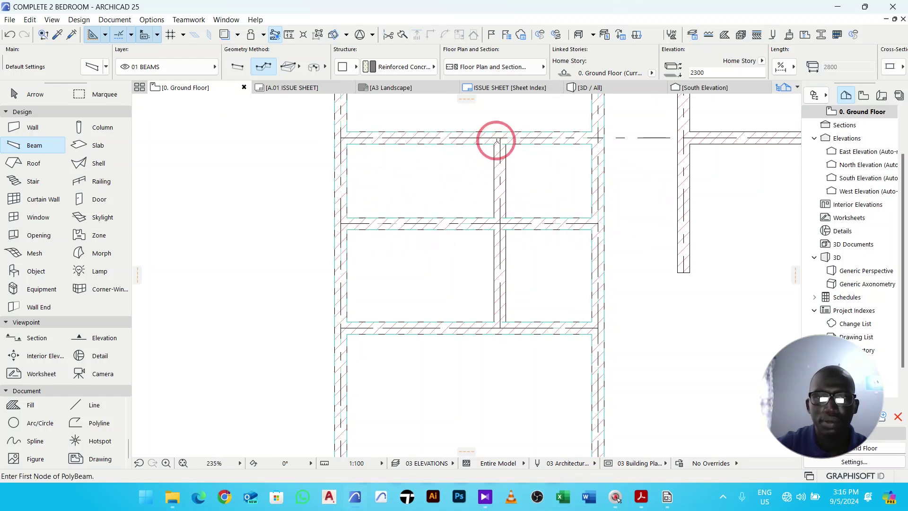
pyautogui.click(501, 137)
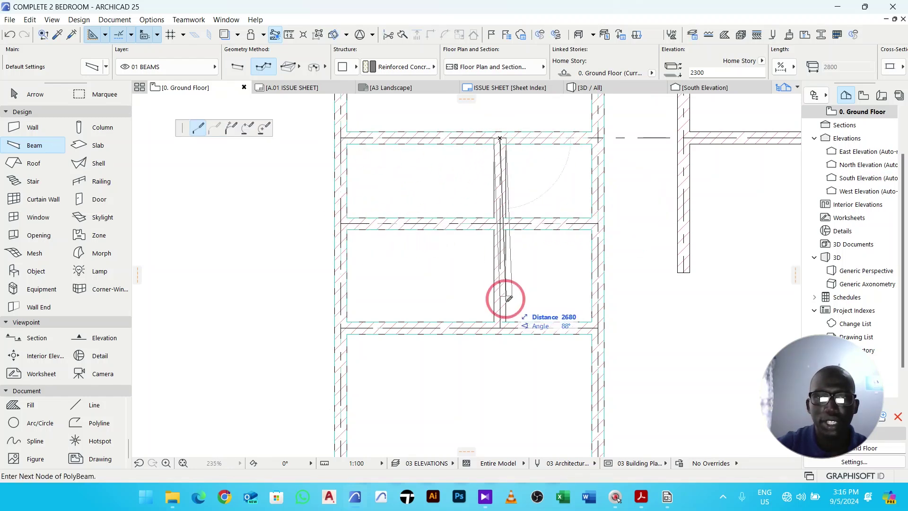
pyautogui.doubleClick(500, 326)
# Step: Draw a vertical beam over the corridor's right-hand wall, from the upper exterior wall down to the wall's free end
pyautogui.scroll(-5, 492, 303)
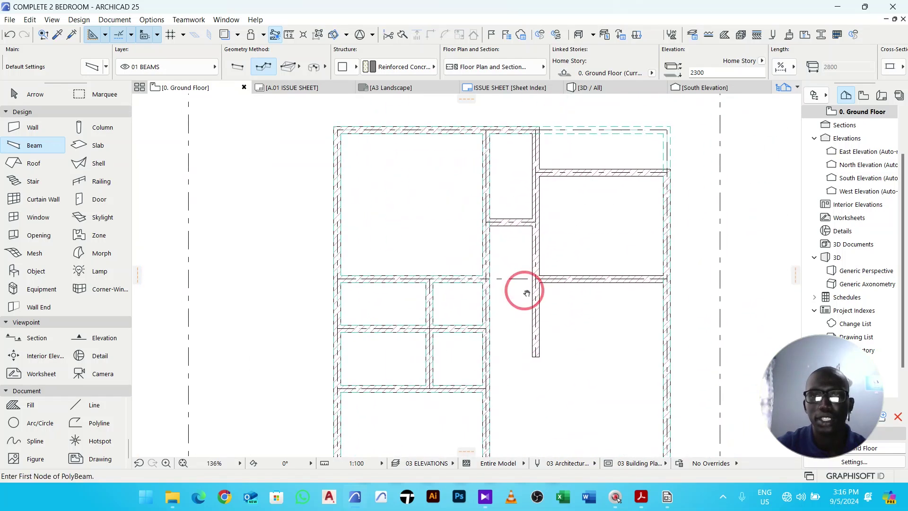
pyautogui.scroll(4, 525, 145)
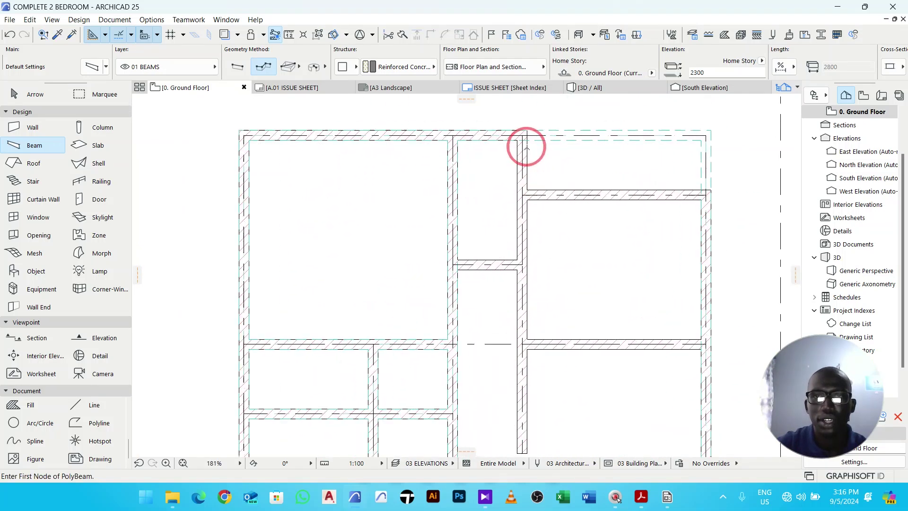
pyautogui.click(521, 128)
pyautogui.scroll(-5, 528, 308)
pyautogui.scroll(3, 528, 308)
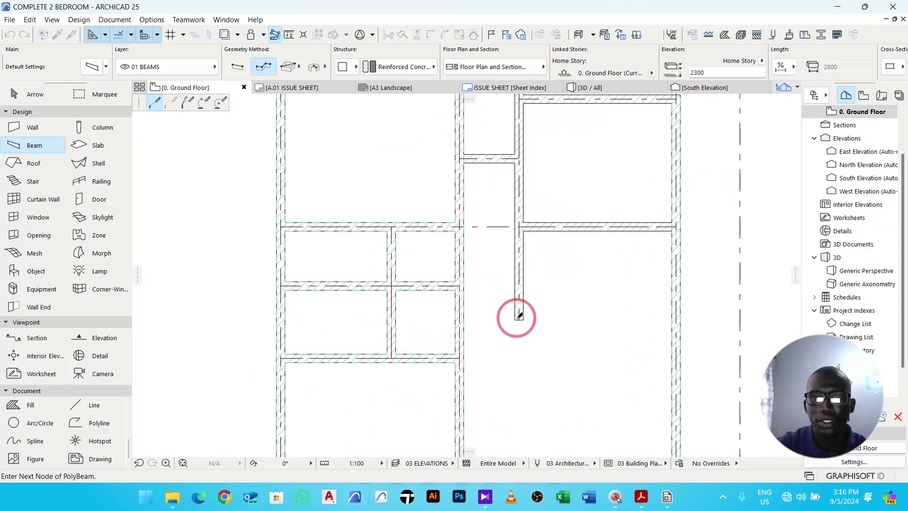
pyautogui.doubleClick(520, 317)
# Step: Draw a horizontal beam over the wall separating the right-hand room from the large living area
pyautogui.scroll(5, 663, 211)
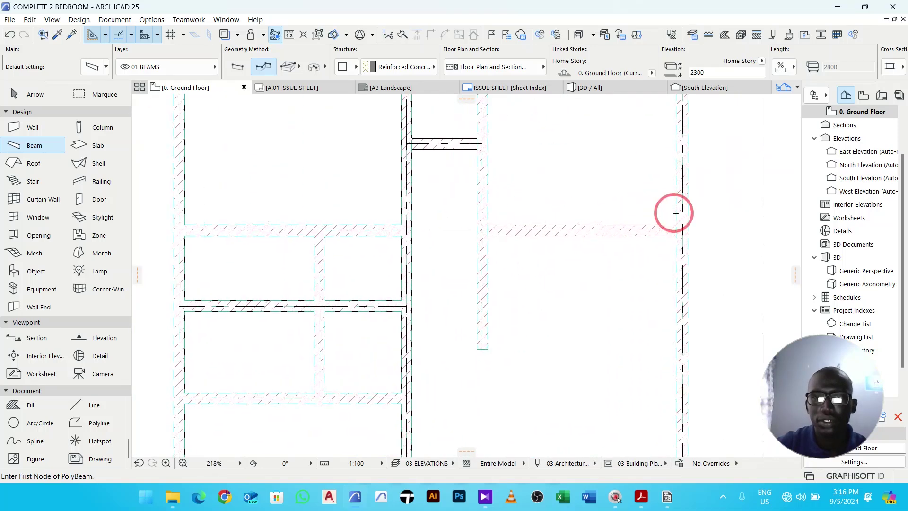
pyautogui.click(691, 234)
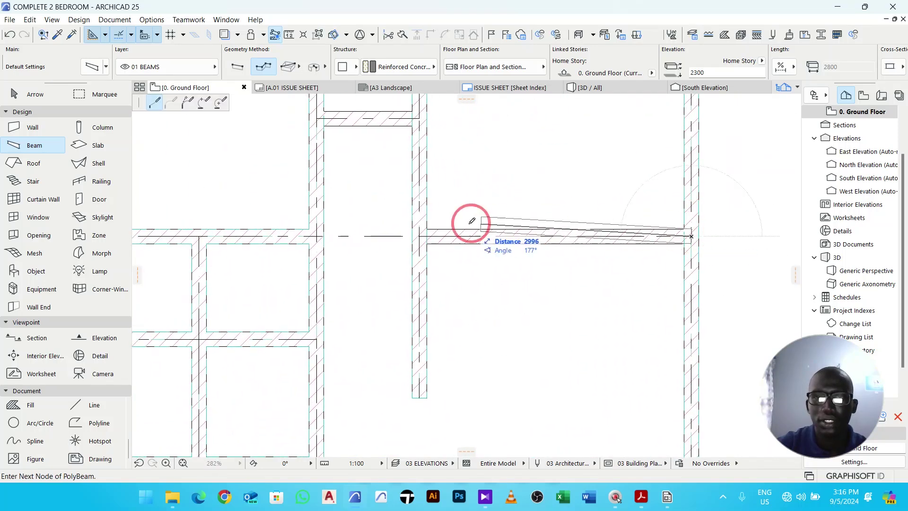
pyautogui.doubleClick(421, 235)
# Step: Draw beams over the short cross wall at the corridor's end and over the right-hand room's upper wall
pyautogui.scroll(-3, 438, 223)
pyautogui.scroll(3, 436, 283)
pyautogui.click(436, 283)
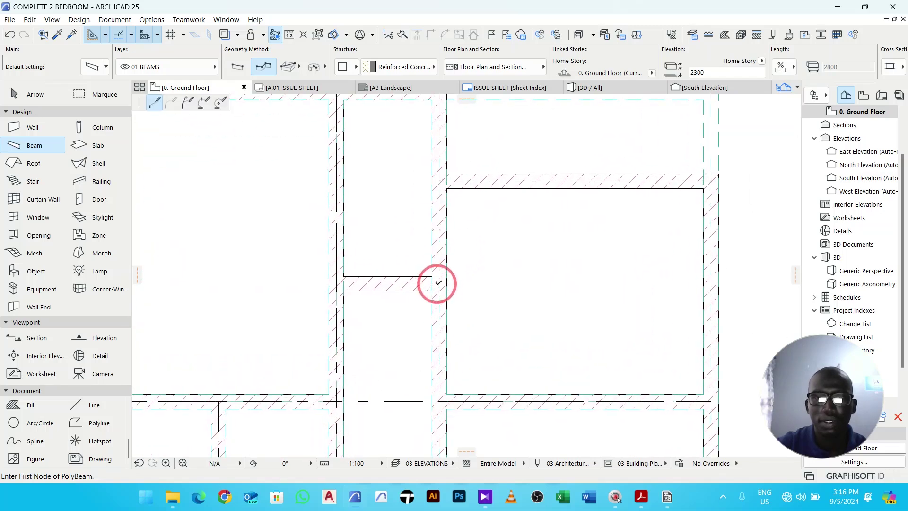
pyautogui.doubleClick(337, 282)
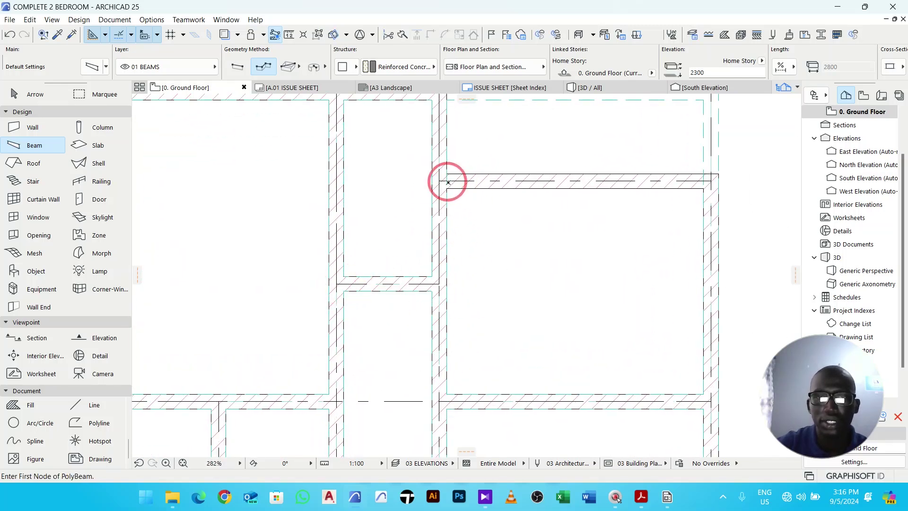
pyautogui.click(440, 178)
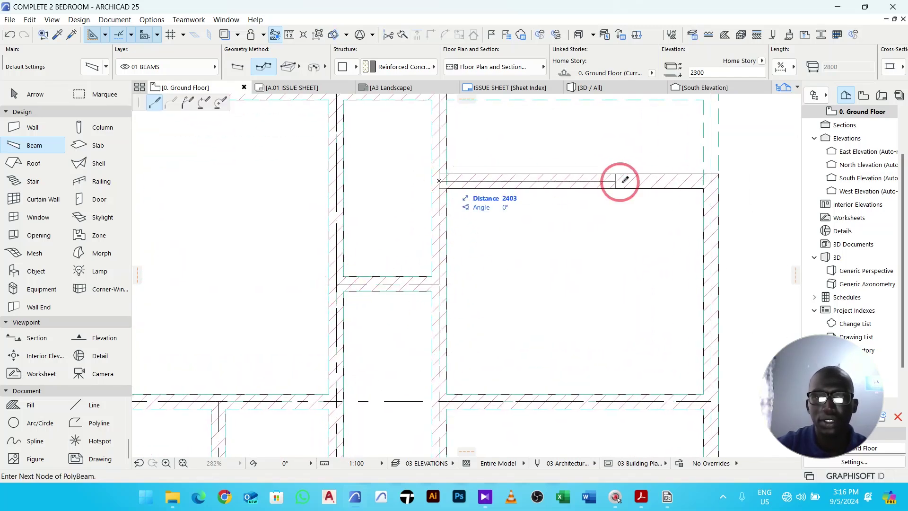
pyautogui.doubleClick(714, 179)
# Step: Apply the 08 Rendering layer combination in the 3D view and inspect the beams on top of the walls
pyautogui.click(582, 90)
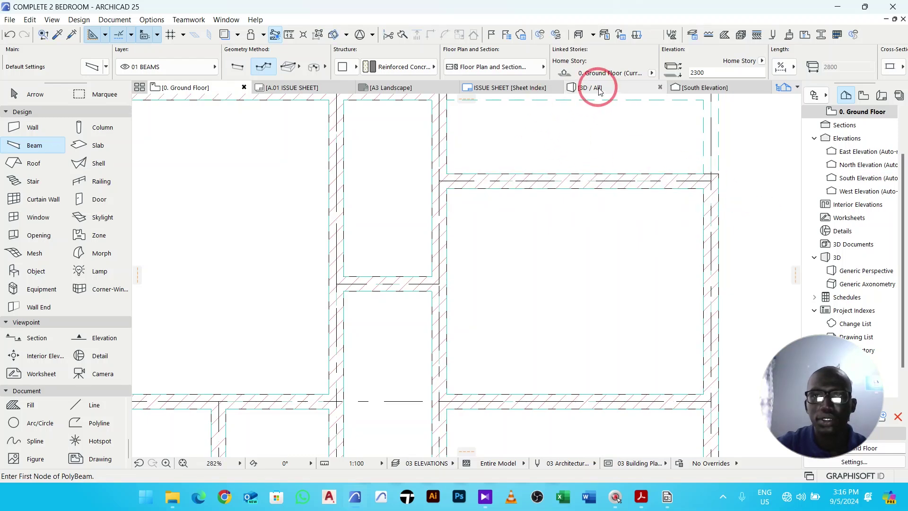
pyautogui.scroll(3, 512, 175)
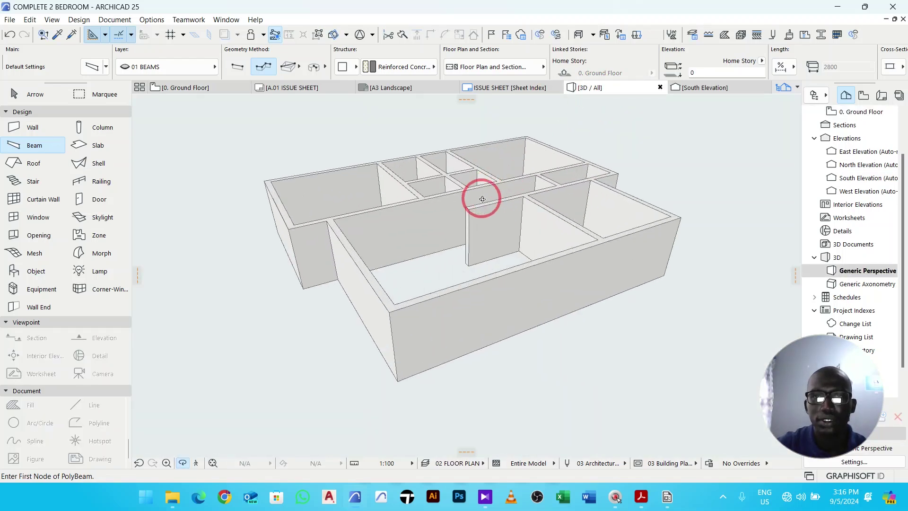
pyautogui.moveTo(435, 288); pyautogui.dragTo(492, 371)
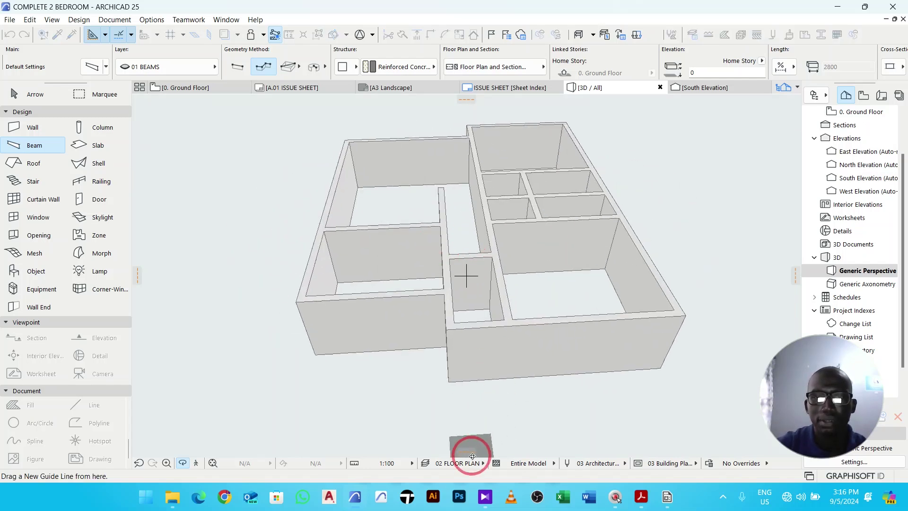
pyautogui.click(467, 463)
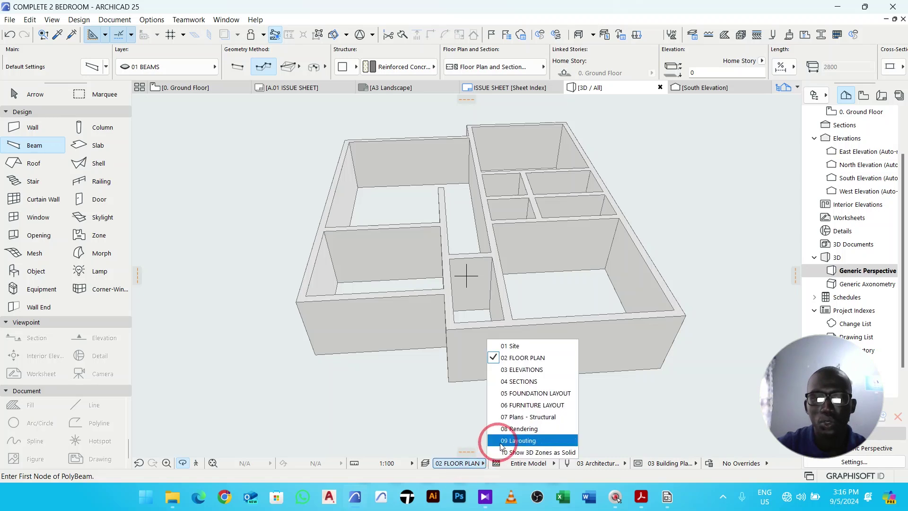
pyautogui.click(512, 432)
pyautogui.moveTo(426, 371); pyautogui.dragTo(467, 341)
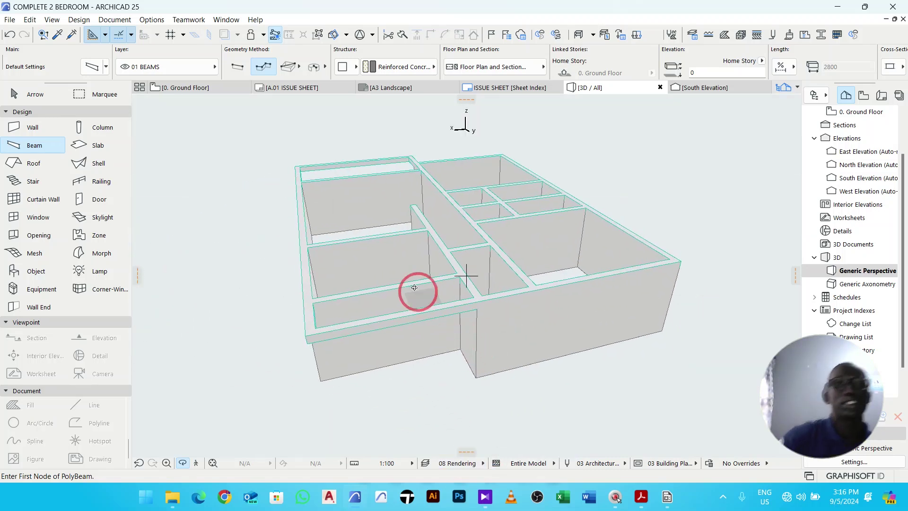
# Step: Return to the ground floor plan and activate the Object tool on the 01 COLUMNS layer
pyautogui.click(197, 88)
pyautogui.scroll(-3, 404, 201)
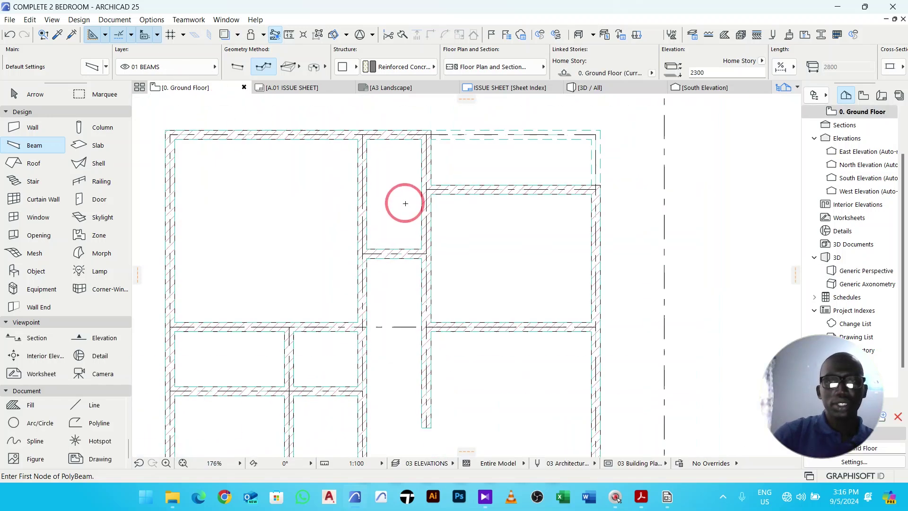
pyautogui.moveTo(429, 187); pyautogui.dragTo(407, 197, button='middle')
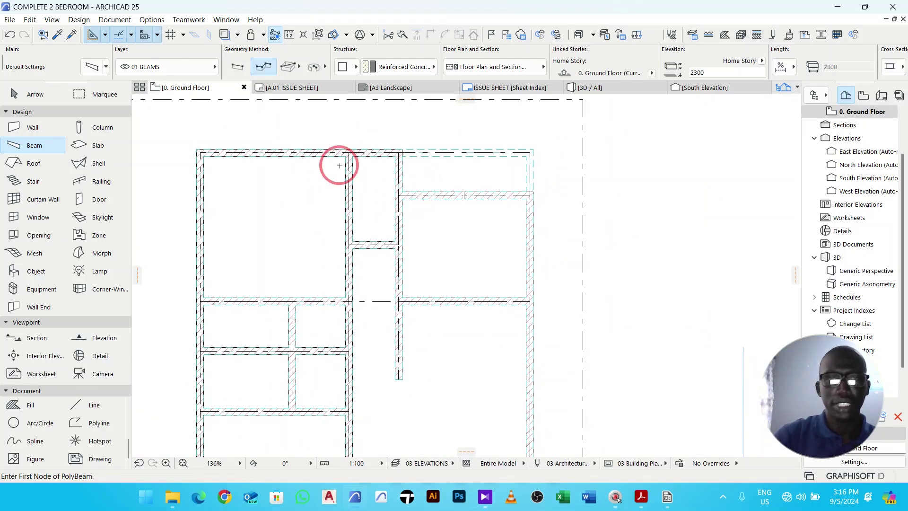
pyautogui.click(36, 271)
pyautogui.click(150, 70)
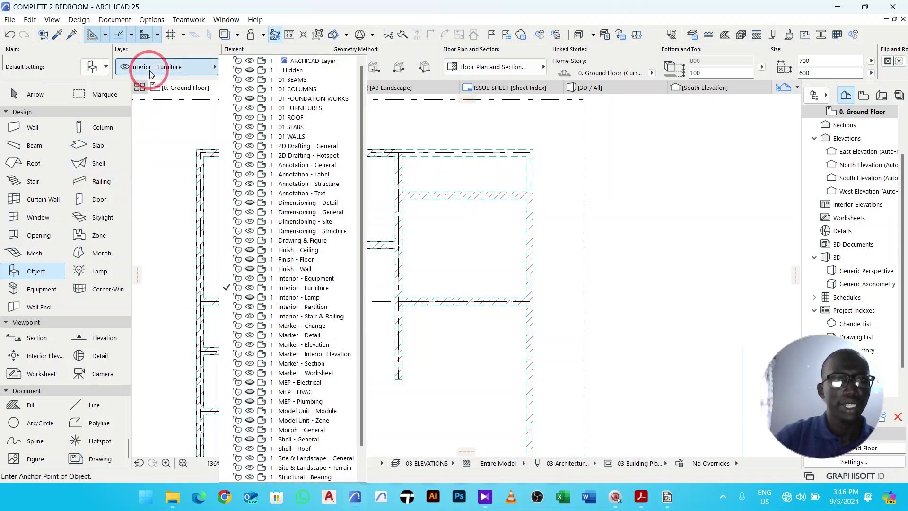
pyautogui.click(316, 89)
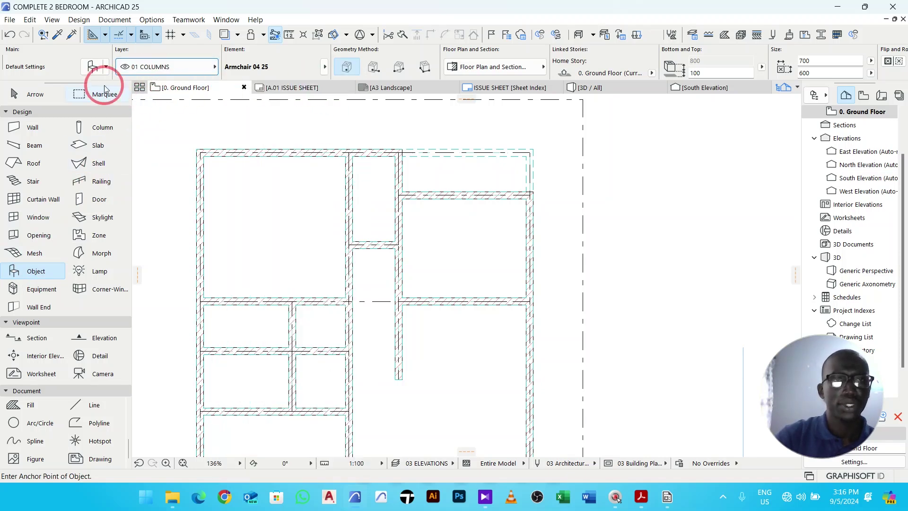
# Step: Search the object library for "COL" in the object default settings and choose Column Doric 02 25
pyautogui.hotkey('ctrl', 't')
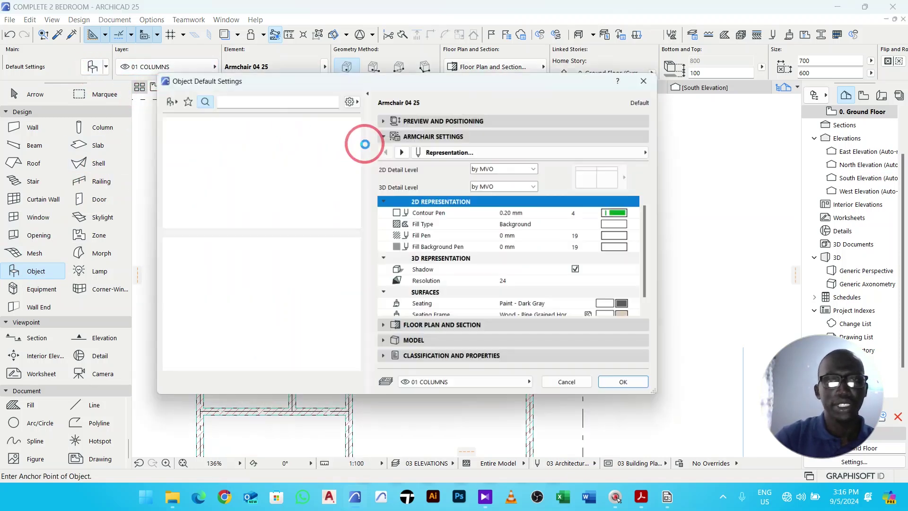
pyautogui.click(289, 94)
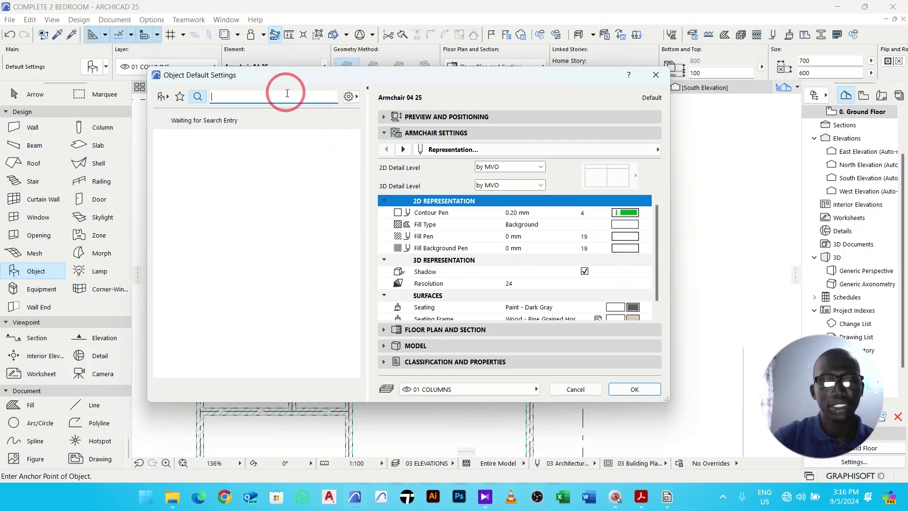
pyautogui.write('COL')
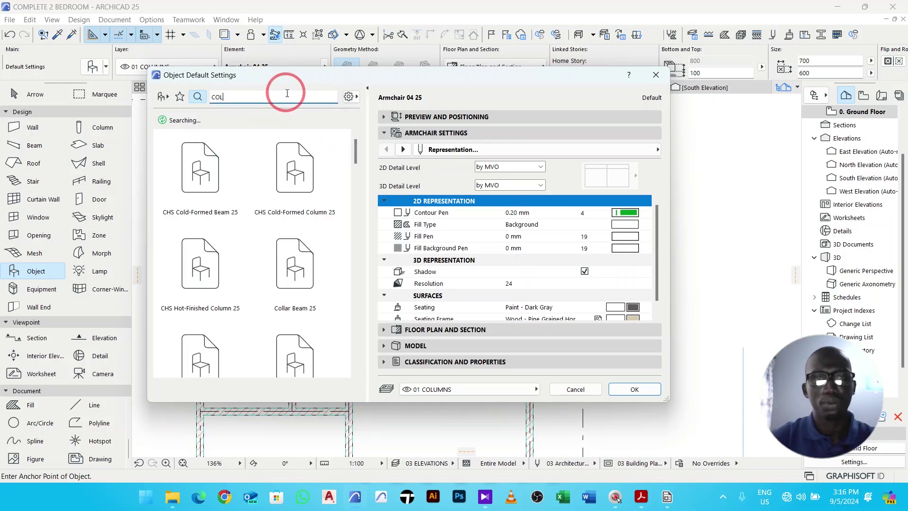
pyautogui.scroll(-7, 293, 253)
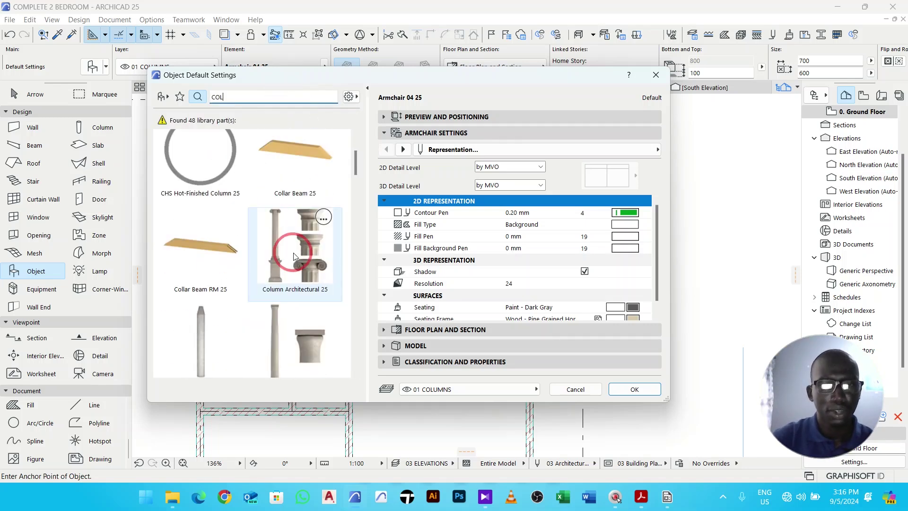
pyautogui.click(245, 273)
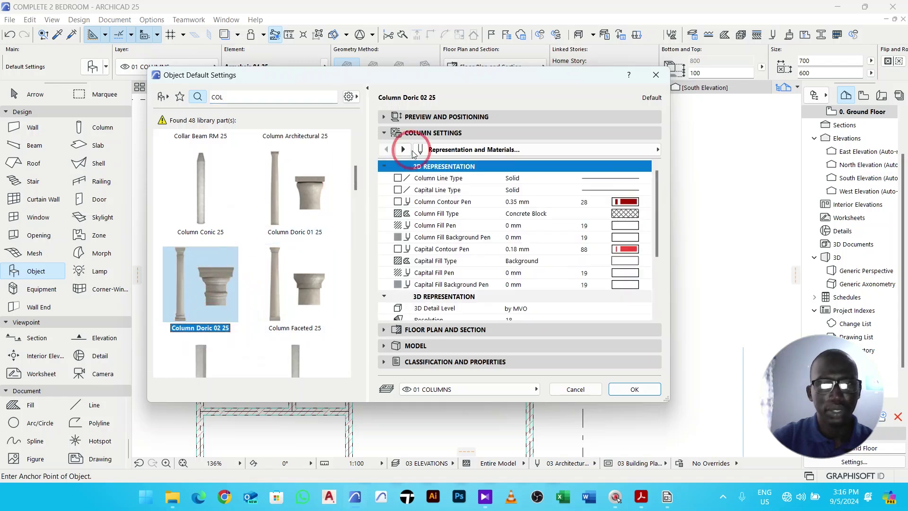
# Step: Set the column object's base height to 0, its plan size to 300 by 300 and its height to 2100
pyautogui.click(436, 118)
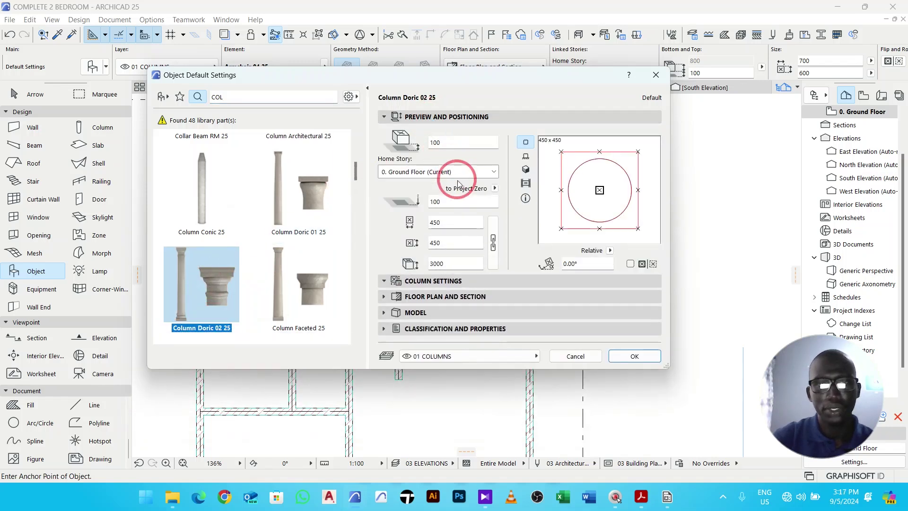
pyautogui.write('0')
pyautogui.click(459, 213)
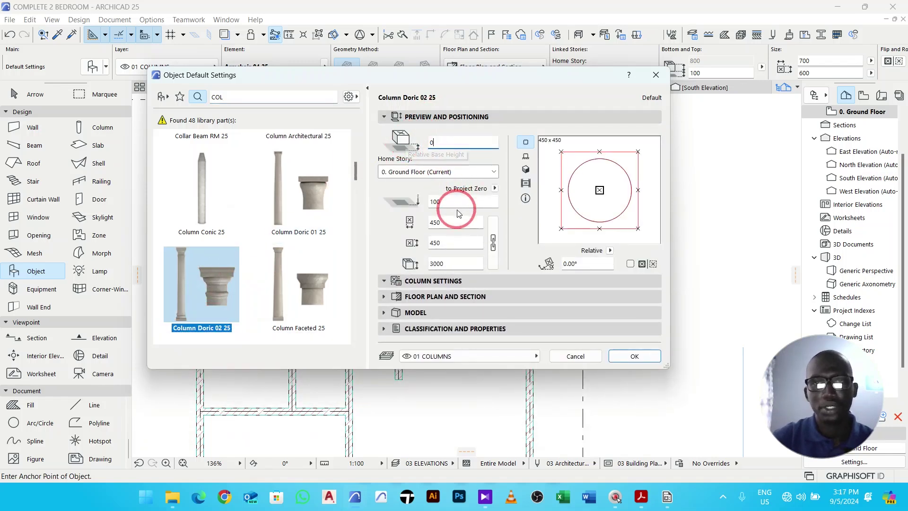
pyautogui.write('300')
pyautogui.click(430, 224)
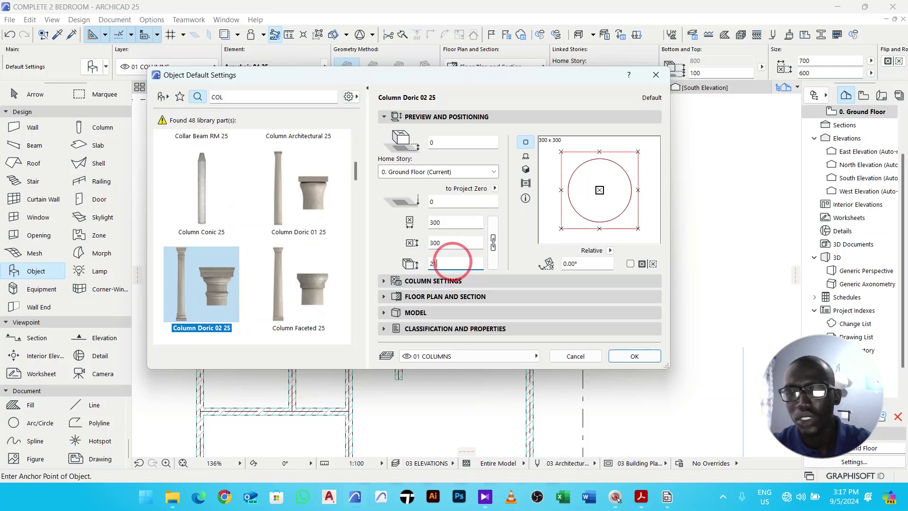
# Step: Override the column object's surfaces, using Paint - Light Gray for both the capital and the base
pyautogui.click(458, 278)
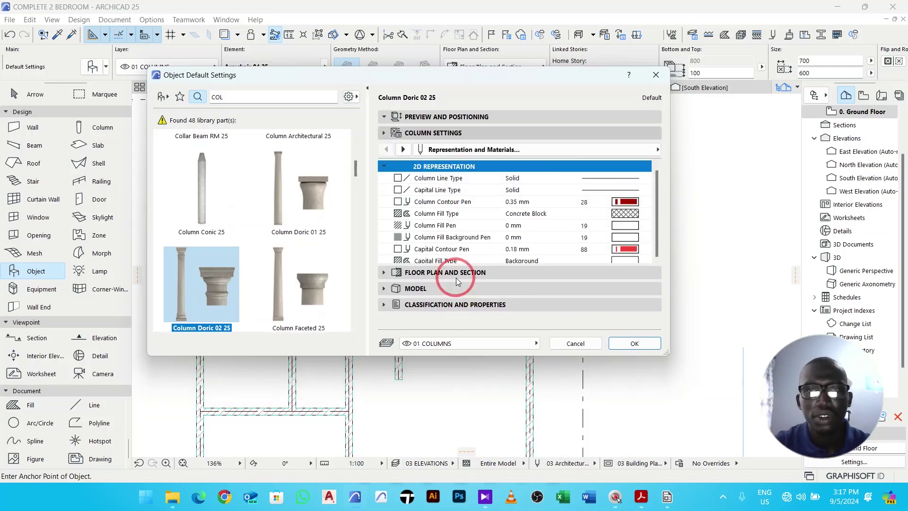
pyautogui.scroll(-3, 458, 277)
pyautogui.scroll(-3, 458, 277)
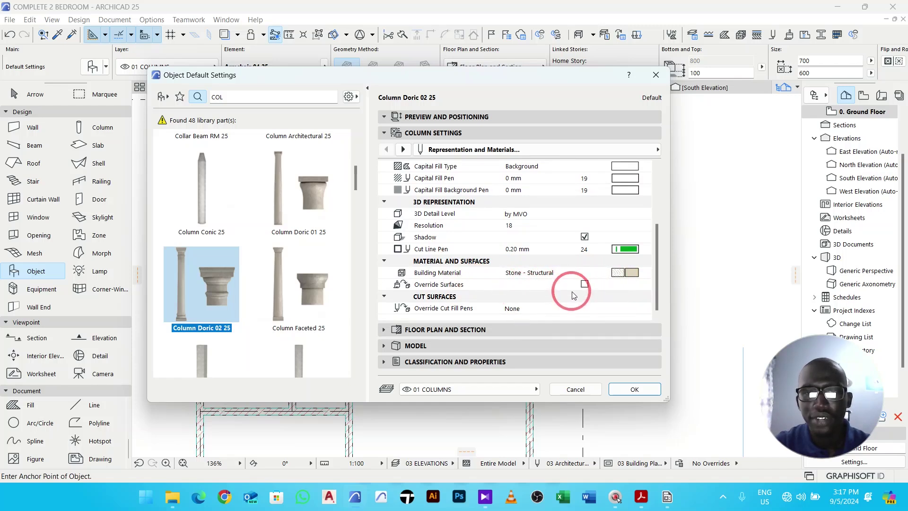
pyautogui.click(584, 284)
pyautogui.scroll(-1, 584, 282)
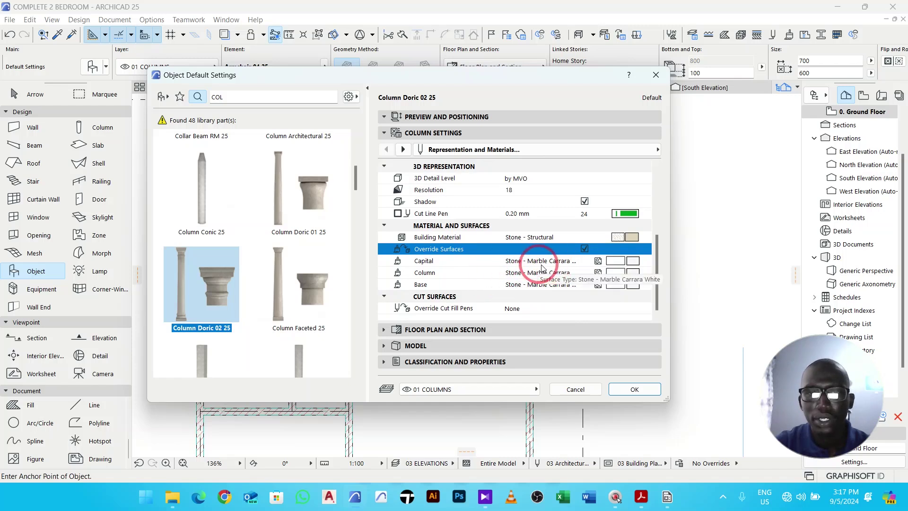
pyautogui.click(634, 262)
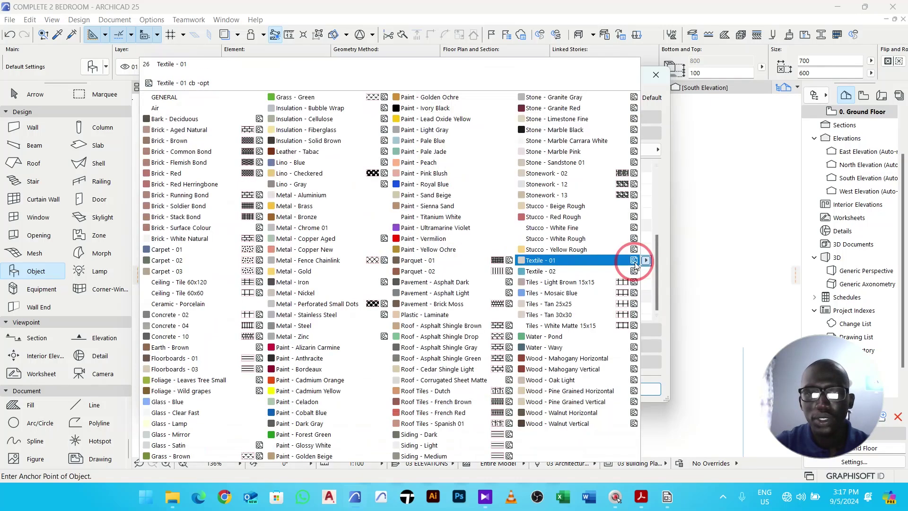
pyautogui.click(445, 133)
pyautogui.click(622, 286)
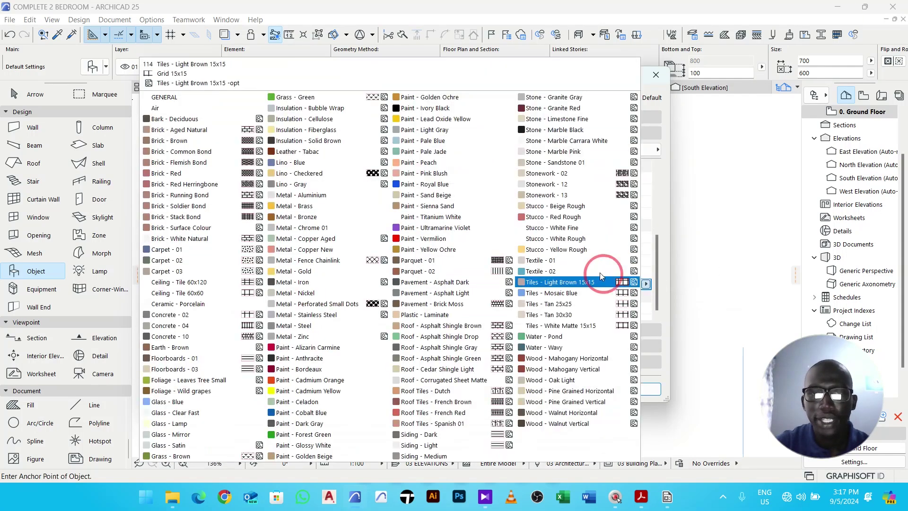
pyautogui.click(445, 129)
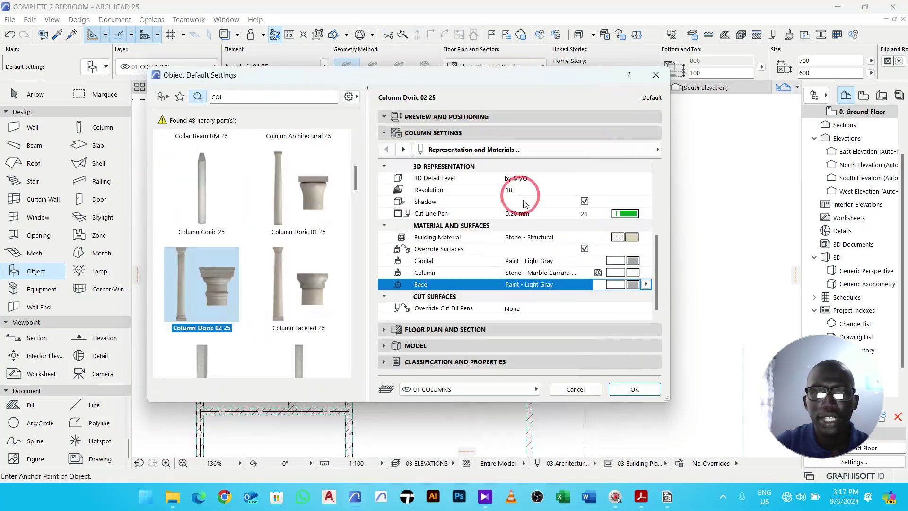
# Step: Set the column shaft's surface to Paint - Glossy White and accept the object settings
pyautogui.click(629, 273)
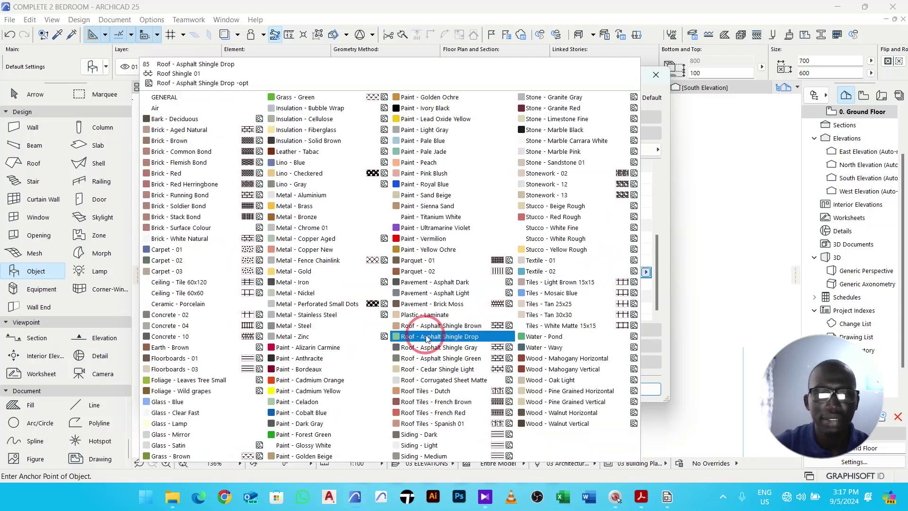
pyautogui.click(283, 445)
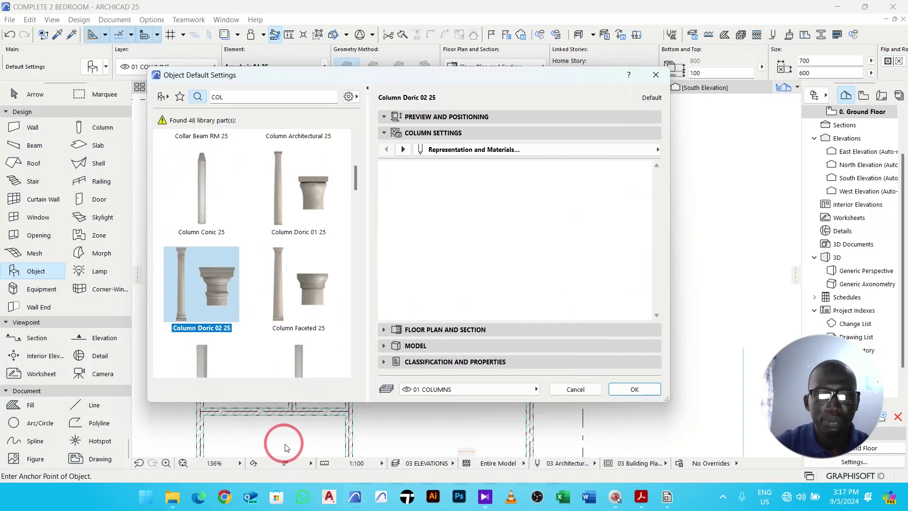
pyautogui.click(632, 390)
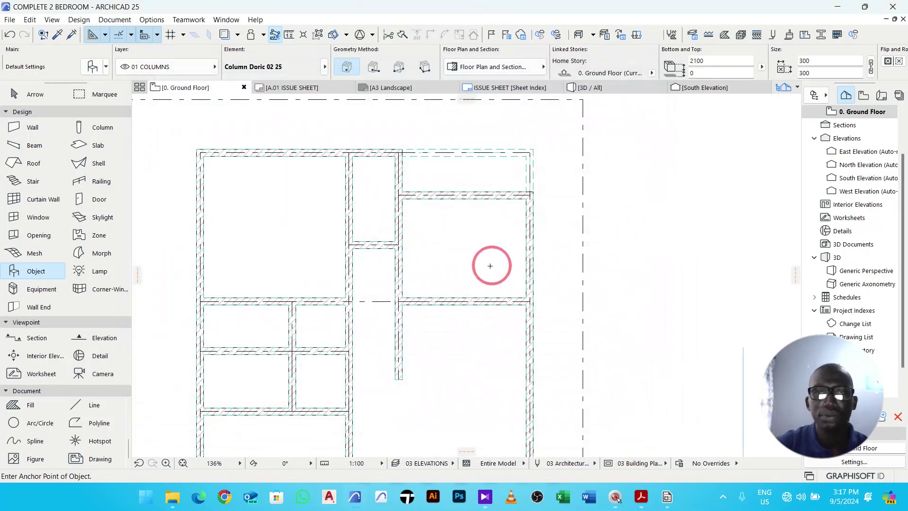
# Step: Place a Doric column at the outer upper-right corner of the beams over the rear porch
pyautogui.scroll(-3, 517, 252)
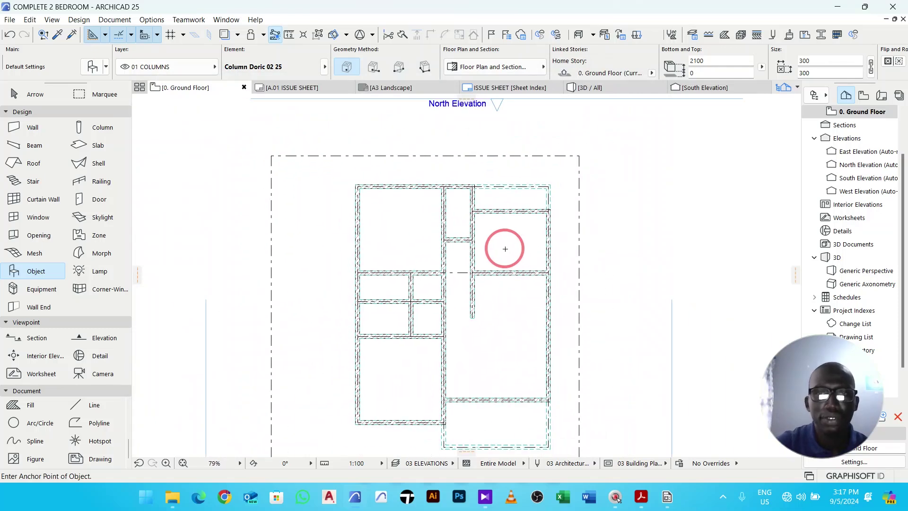
pyautogui.scroll(6, 530, 183)
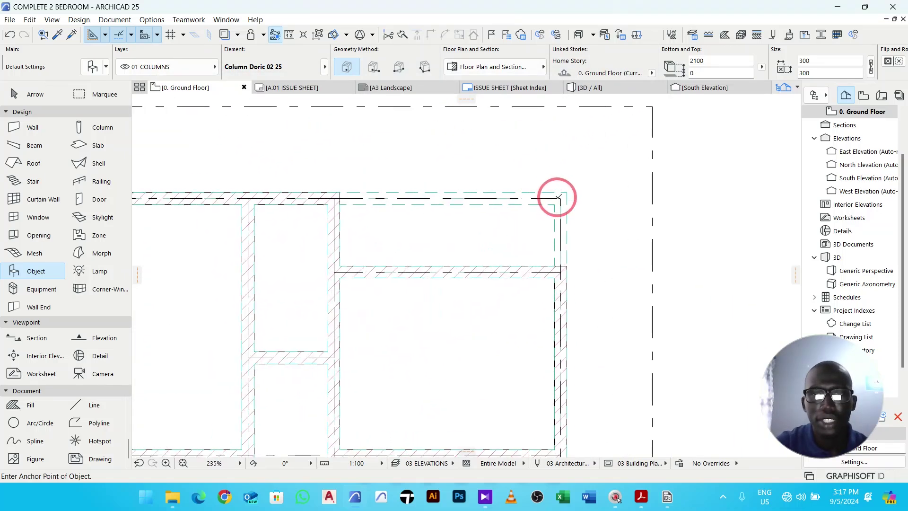
pyautogui.scroll(-5, 561, 193)
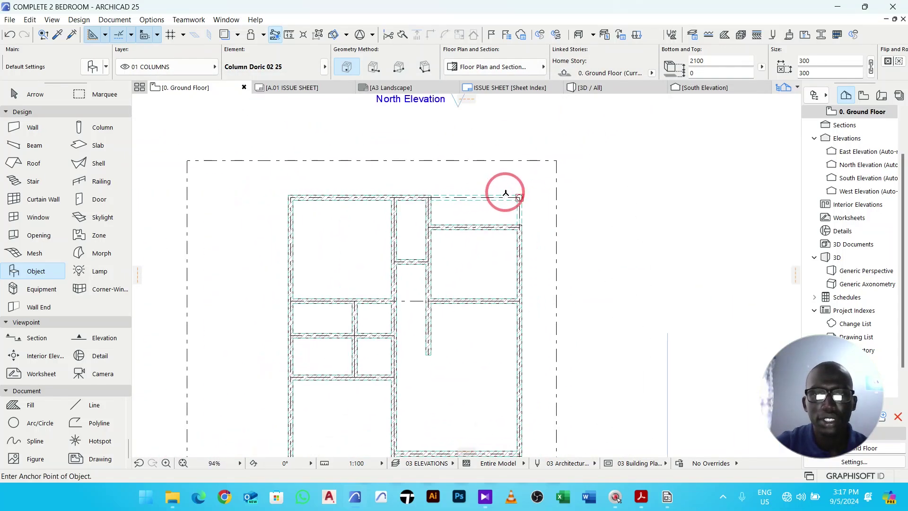
# Step: Place three Doric columns along the front porch's lower beam, one at each corner and one at the midpoint
pyautogui.scroll(7, 511, 335)
pyautogui.scroll(1, 536, 339)
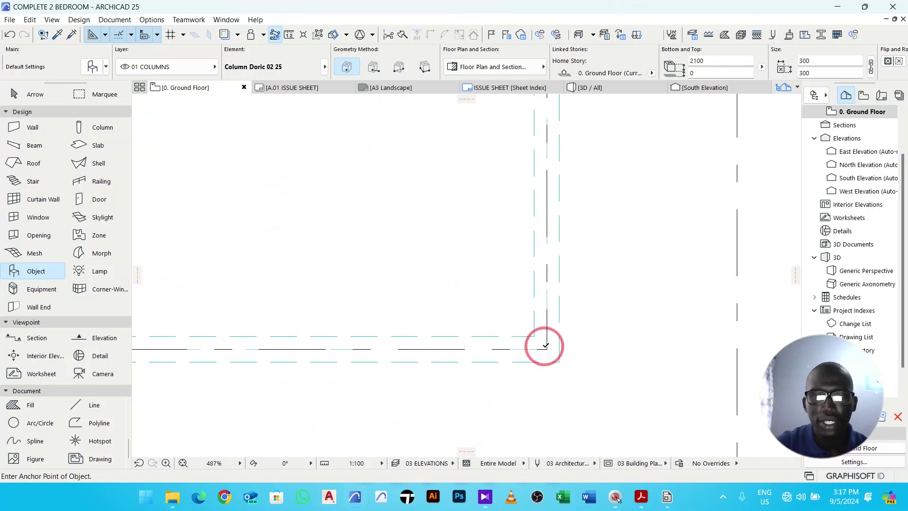
pyautogui.scroll(-3, 546, 347)
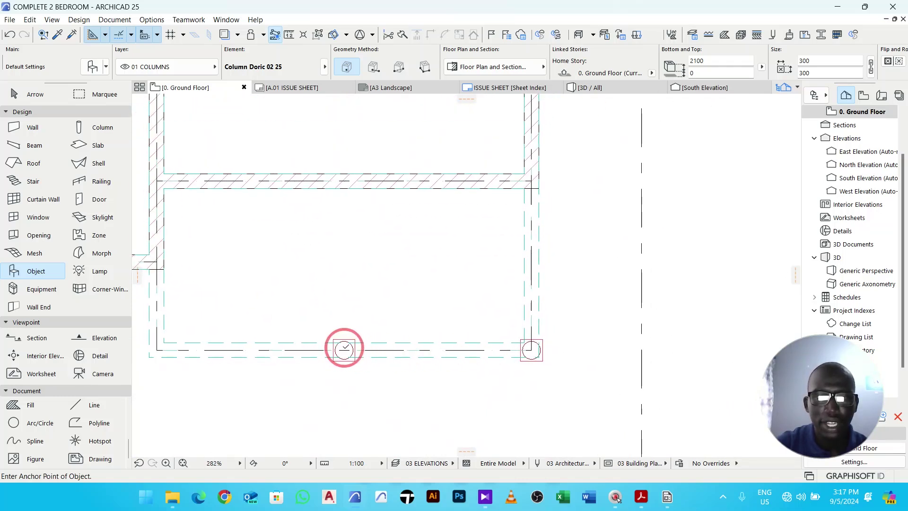
pyautogui.moveTo(345, 349); pyautogui.dragTo(418, 318, button='middle')
pyautogui.scroll(3, 251, 324)
pyautogui.scroll(-5, 259, 315)
# Step: Inspect the porch columns under the beams in the 3D view and return to the ground floor plan
pyautogui.click(586, 88)
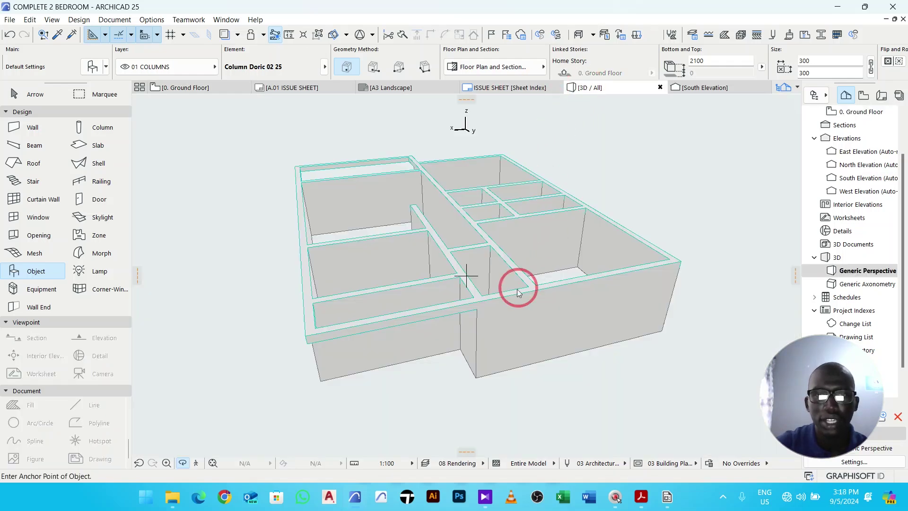
pyautogui.keyDown('shift'); pyautogui.moveTo(335, 344); pyautogui.dragTo(493, 359, button='middle'); pyautogui.keyUp('shift')
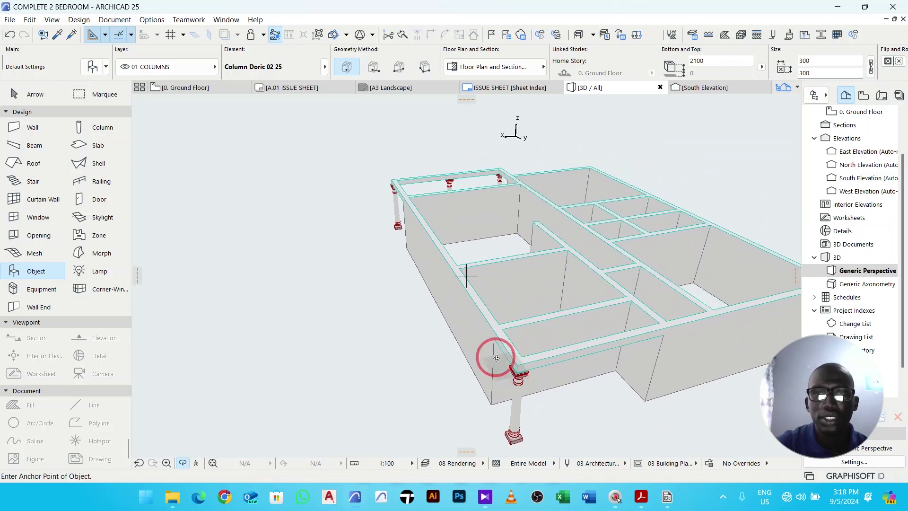
pyautogui.click(211, 91)
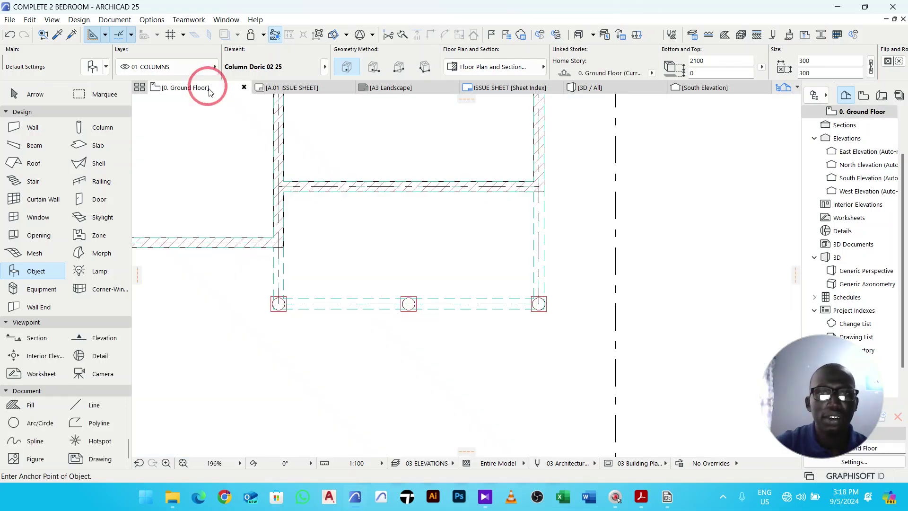
# Step: Activate the Slab tool and assign it to the 01 SLABS layer, with the whole house plan in view
pyautogui.click(82, 149)
pyautogui.click(130, 68)
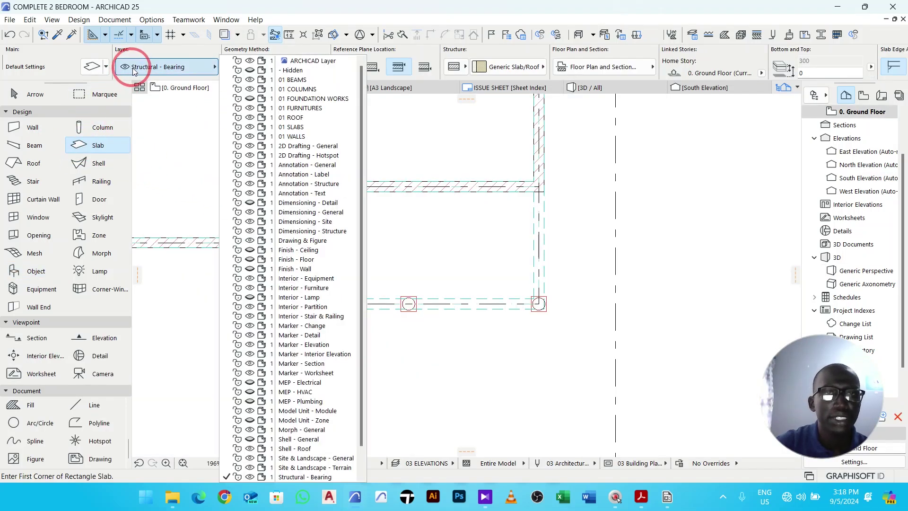
pyautogui.click(303, 127)
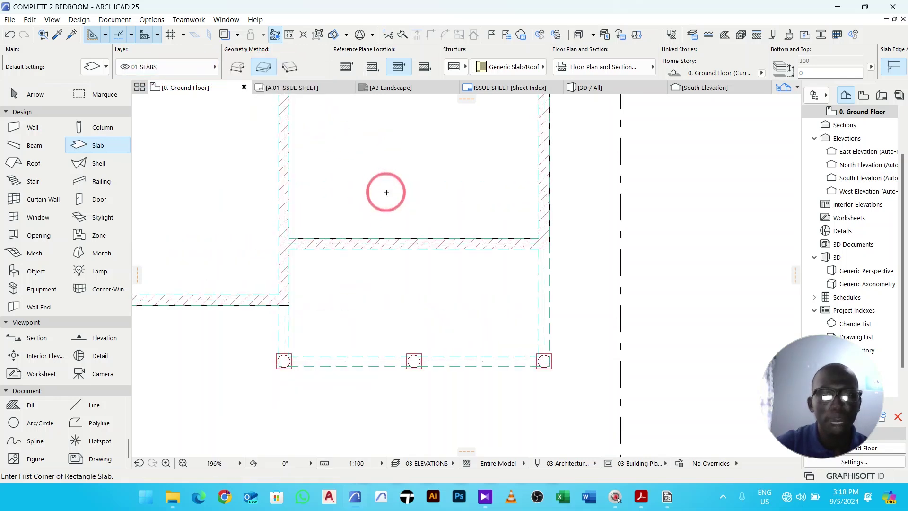
pyautogui.scroll(-5, 386, 192)
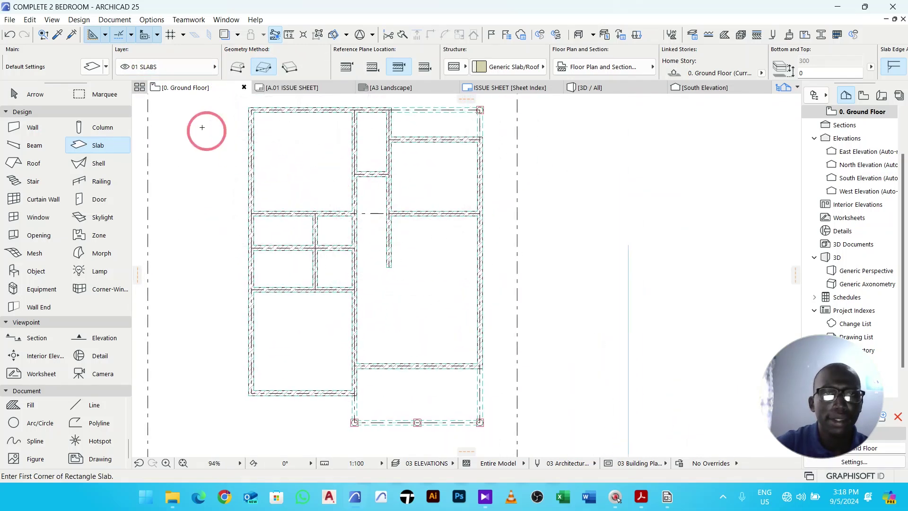
# Step: Set the slab defaults to a basic structure of Concrete - Structural with a thickness of 150
pyautogui.click(93, 67)
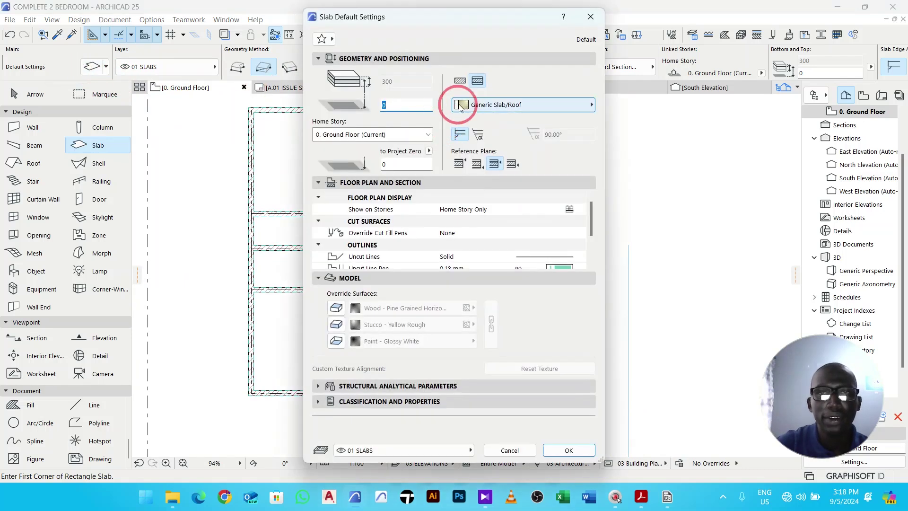
pyautogui.click(459, 84)
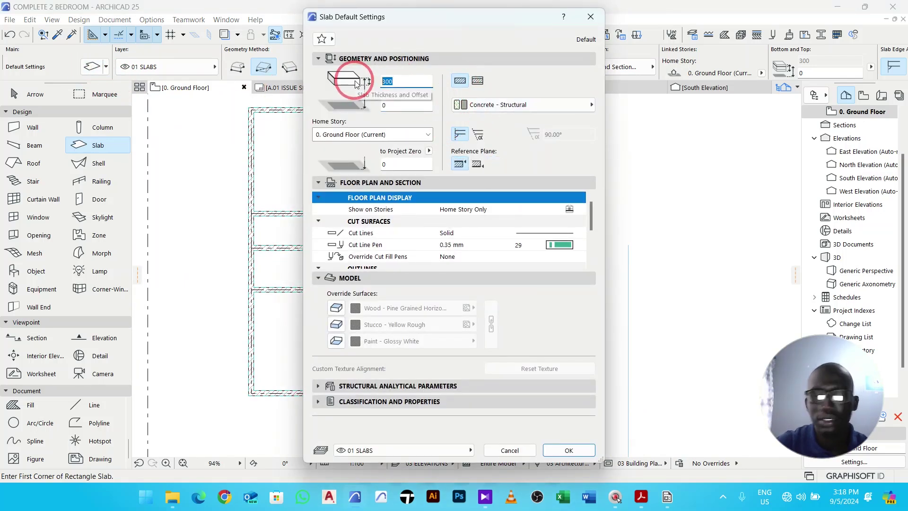
pyautogui.write('150')
pyautogui.click(396, 163)
# Step: Override the slab's top, edge and bottom surfaces, and set the top surface to Floorboards - 01
pyautogui.click(336, 308)
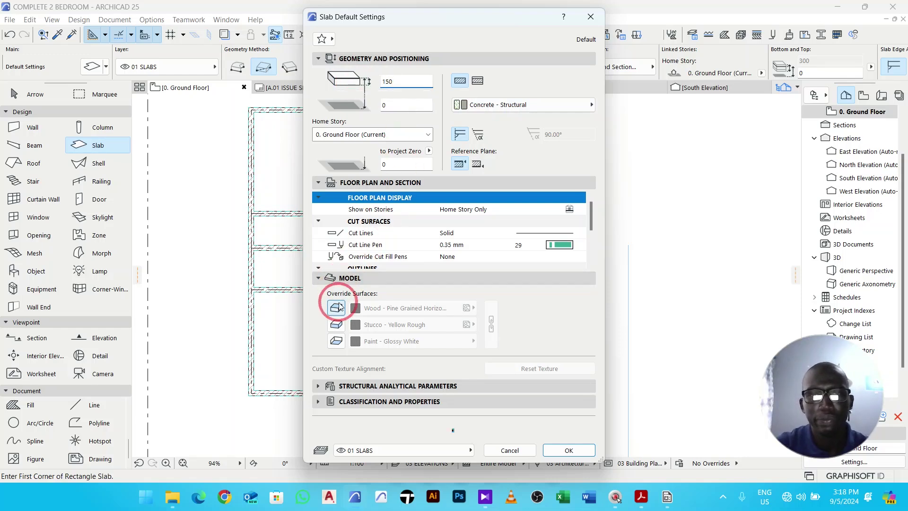
pyautogui.click(336, 324)
pyautogui.click(336, 341)
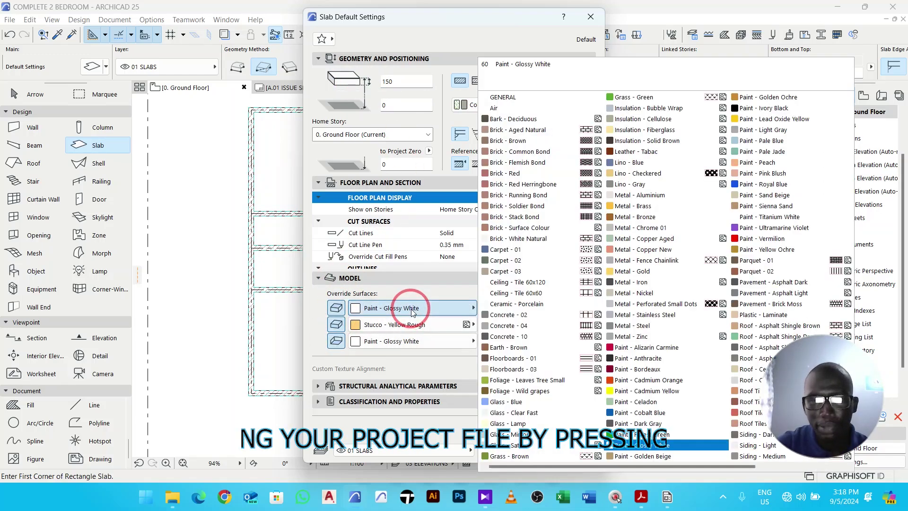
pyautogui.click(631, 369)
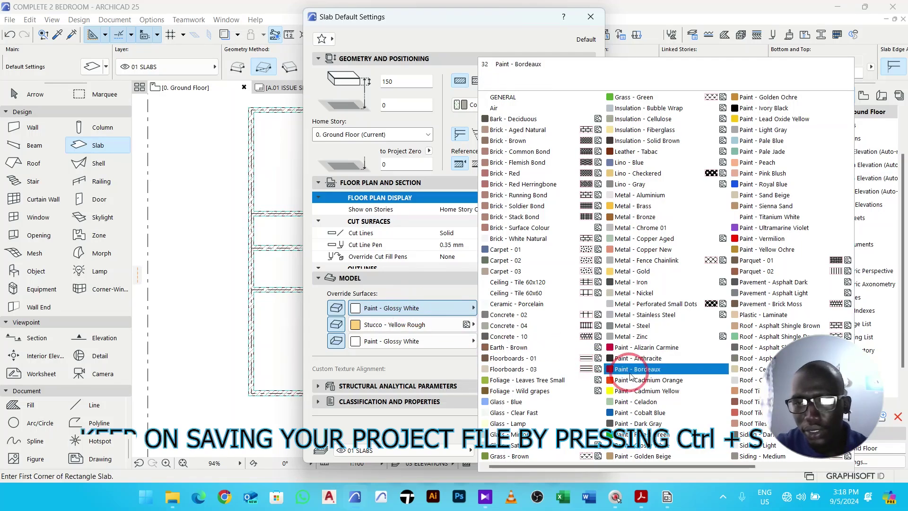
pyautogui.hscroll(3, 631, 377)
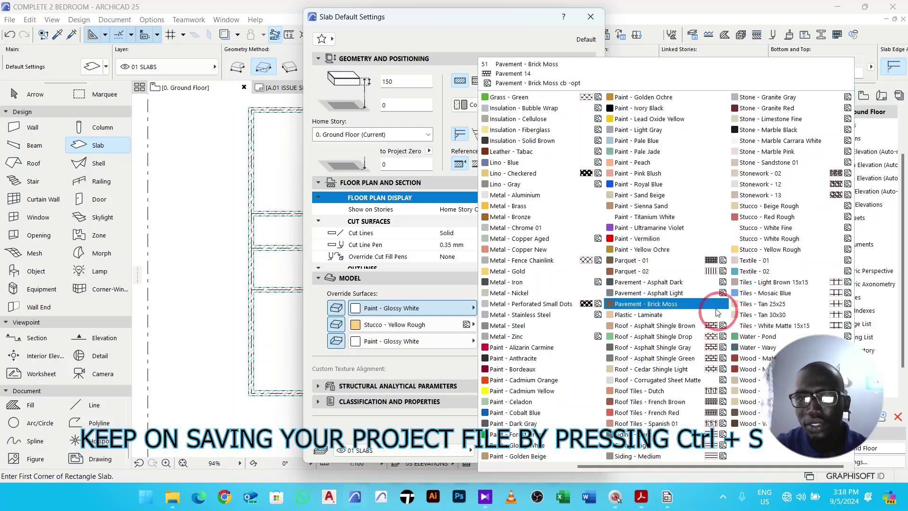
pyautogui.hscroll(-3, 568, 388)
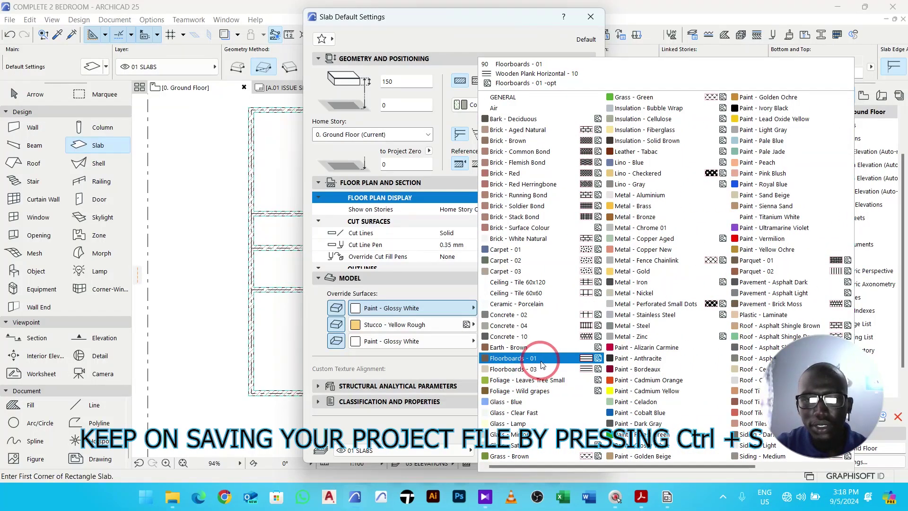
pyautogui.click(542, 363)
# Step: Set the slab's edge and bottom surfaces to Paint - Glossy White and accept the slab defaults
pyautogui.click(465, 325)
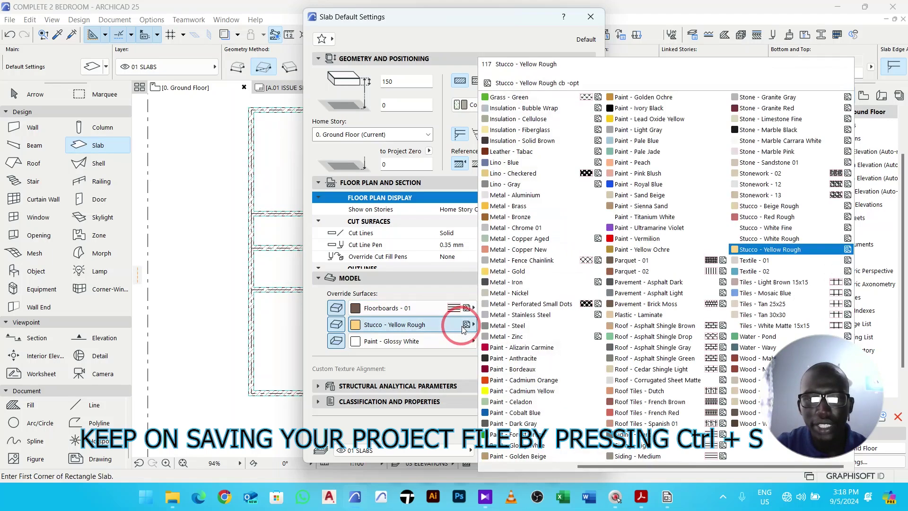
pyautogui.click(520, 450)
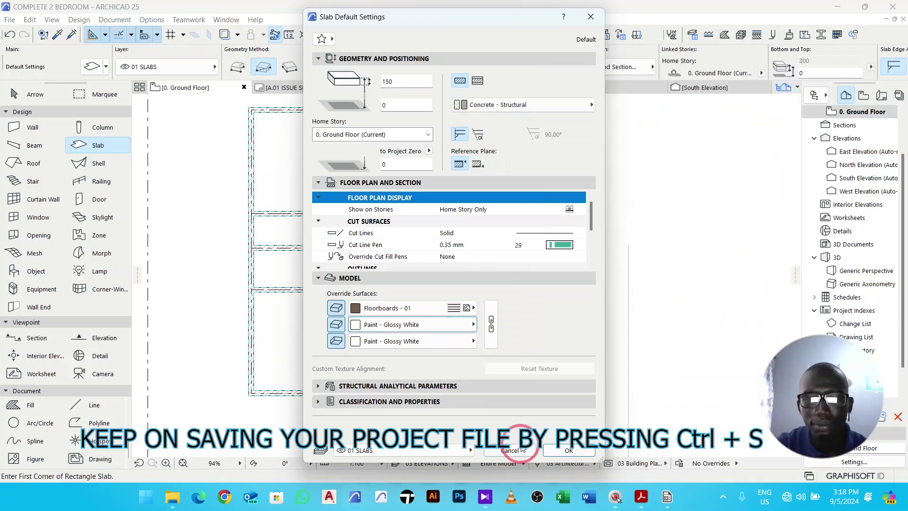
pyautogui.click(450, 337)
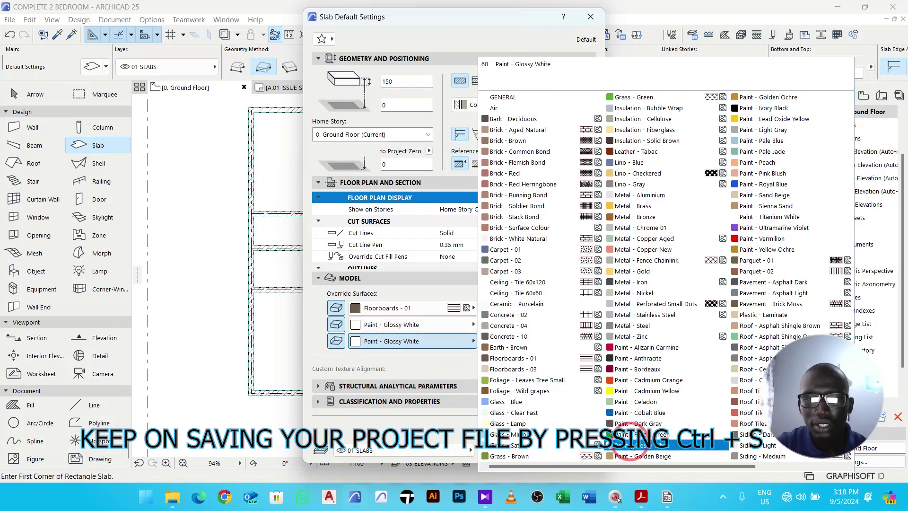
pyautogui.click(630, 445)
pyautogui.click(569, 450)
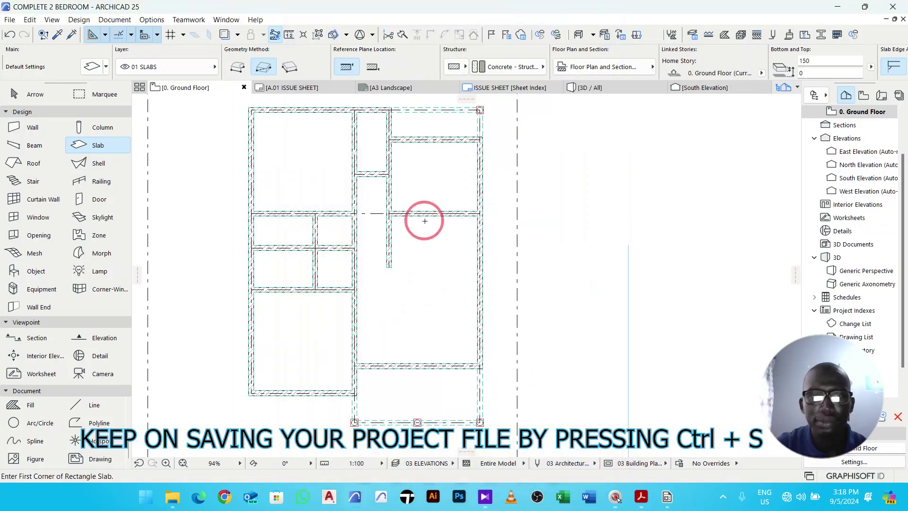
# Step: Start a polygonal floor slab at the house's upper-left outer corner and trace the outer corners along the upper and right sides down to the porch
pyautogui.scroll(3, 423, 227)
pyautogui.scroll(3, 251, 154)
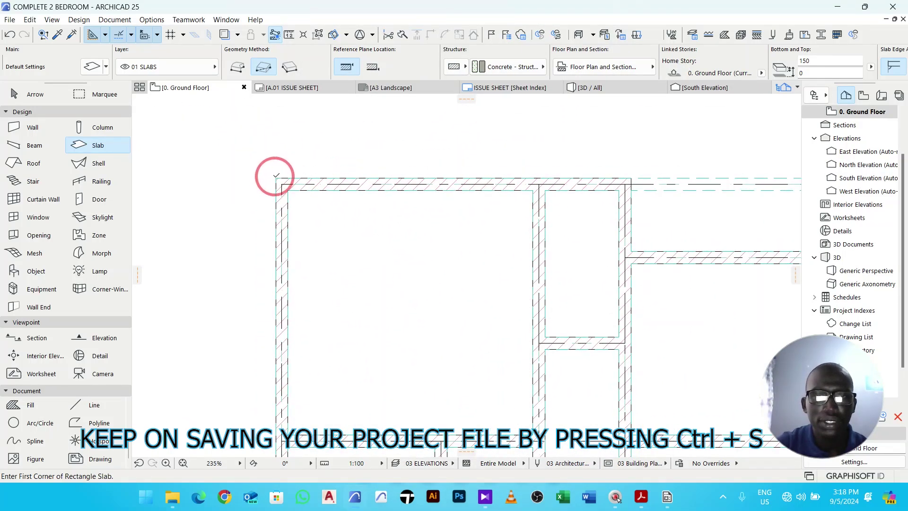
pyautogui.click(276, 175)
pyautogui.scroll(-5, 286, 174)
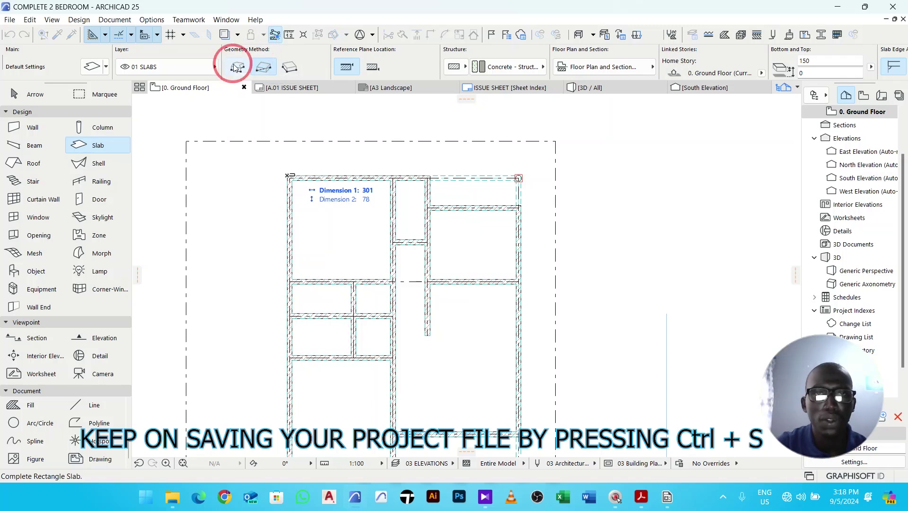
pyautogui.click(235, 68)
pyautogui.scroll(5, 519, 178)
pyautogui.click(495, 171)
pyautogui.scroll(-5, 494, 331)
pyautogui.scroll(5, 494, 355)
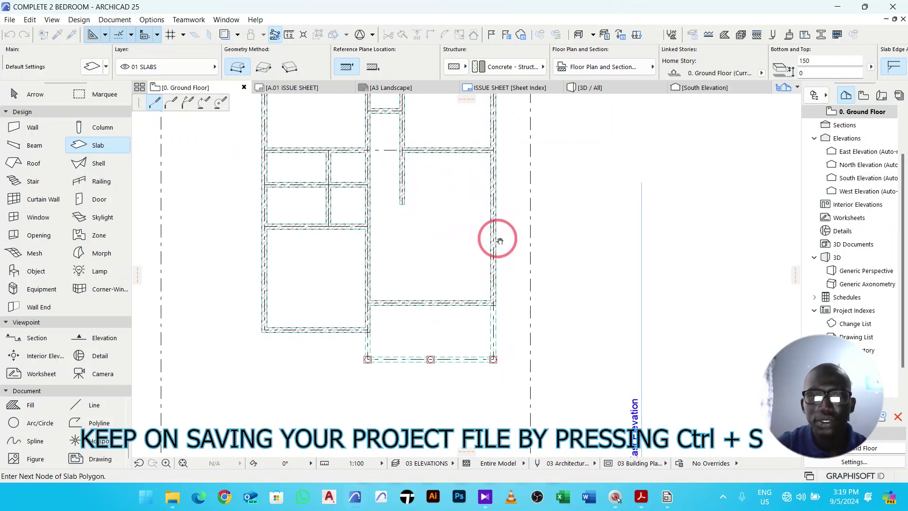
pyautogui.scroll(-5, 426, 387)
pyautogui.scroll(5, 360, 385)
# Step: Complete the slab outline around the porch's lower-left corner and the lower-left bedroom, closing it at the starting corner
pyautogui.click(394, 358)
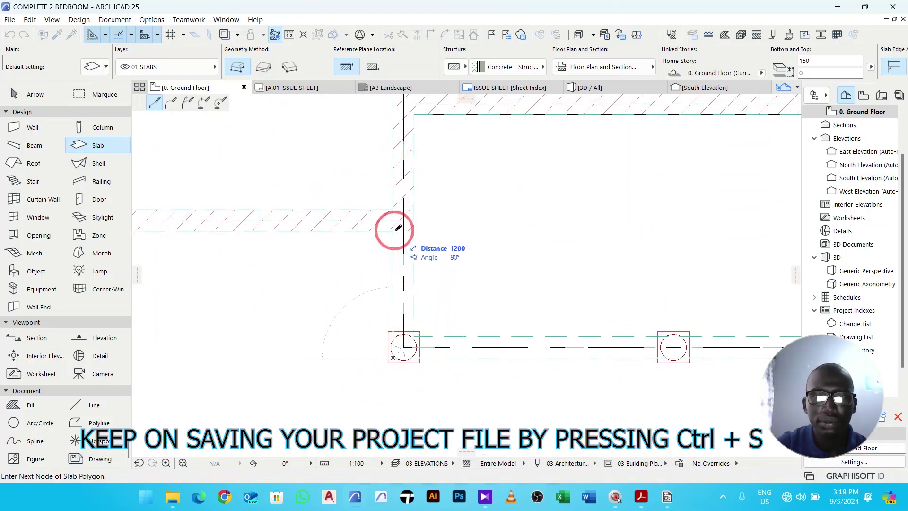
pyautogui.scroll(-4, 373, 235)
pyautogui.scroll(4, 276, 229)
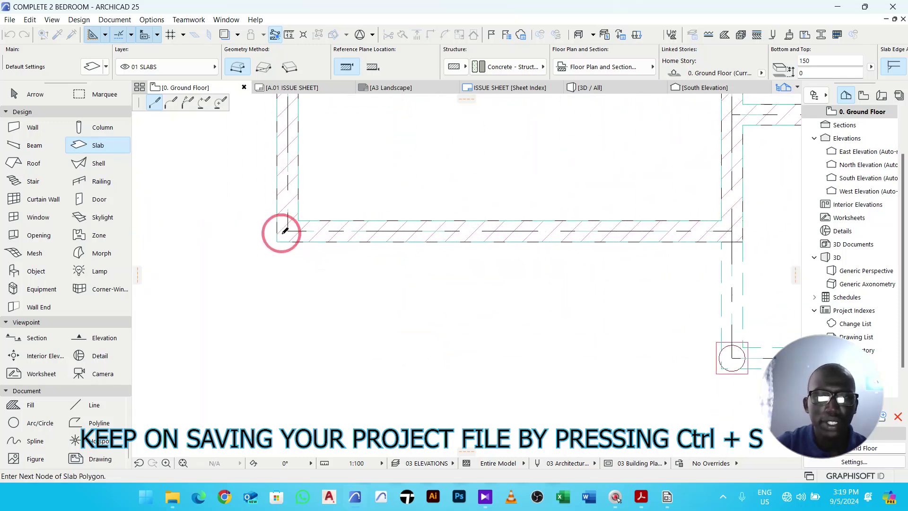
pyautogui.scroll(-5, 283, 241)
pyautogui.scroll(3, 310, 293)
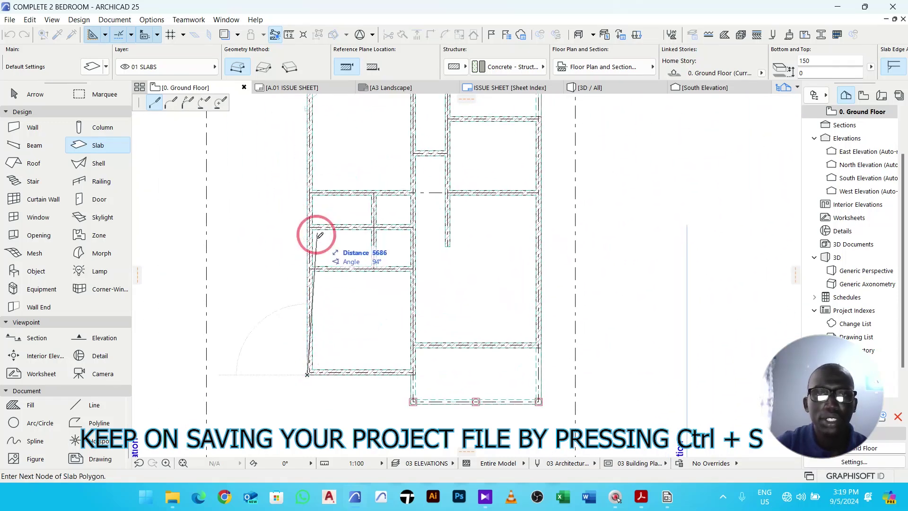
pyautogui.scroll(4, 302, 170)
pyautogui.click(311, 184)
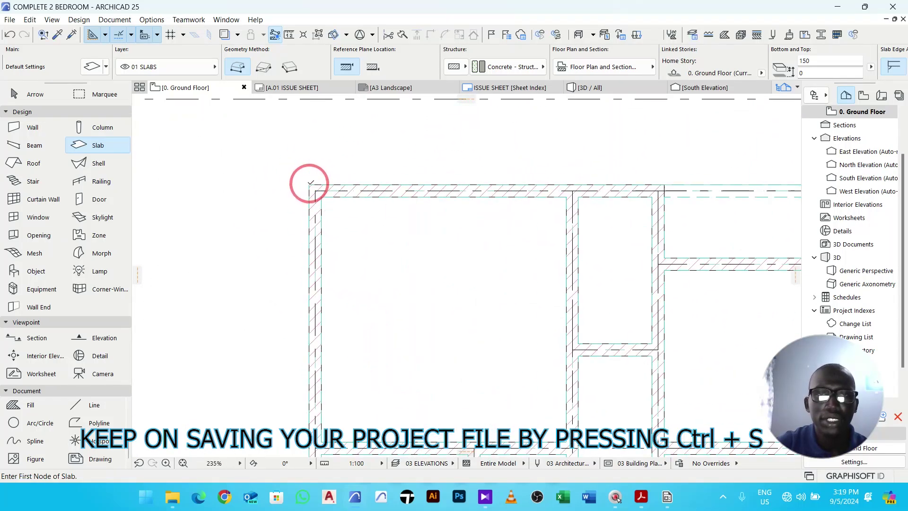
# Step: Inspect the floorboard-finished slab from several sides in the 3D view, and return to the ground floor plan
pyautogui.scroll(-3, 346, 185)
pyautogui.scroll(-2, 346, 185)
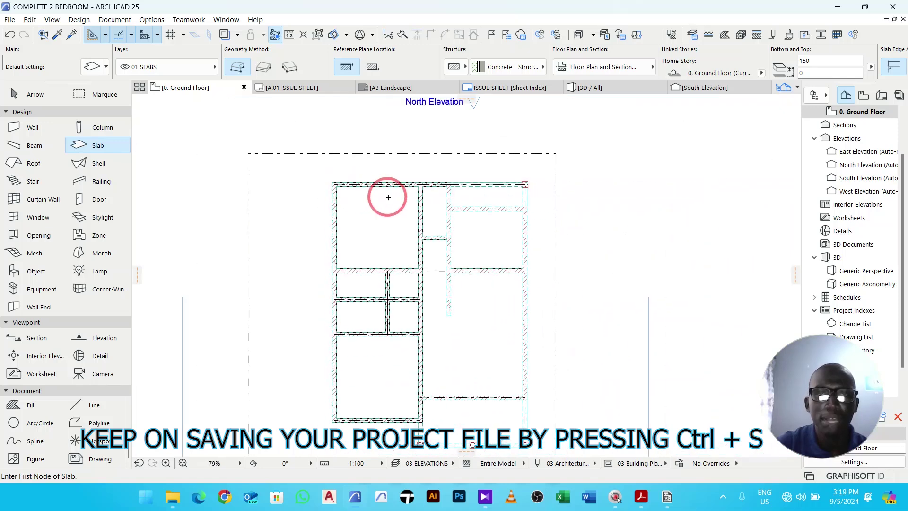
pyautogui.click(596, 87)
pyautogui.moveTo(503, 252); pyautogui.dragTo(424, 232)
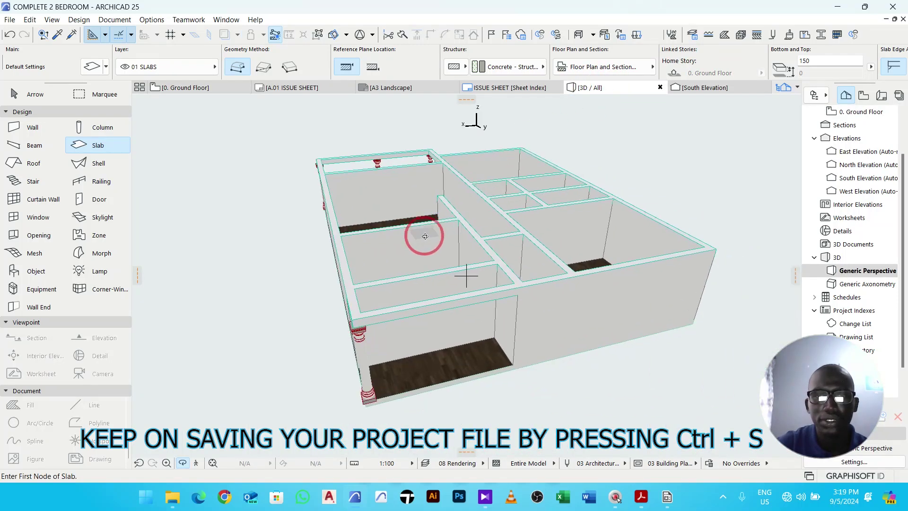
pyautogui.moveTo(439, 316); pyautogui.dragTo(328, 217)
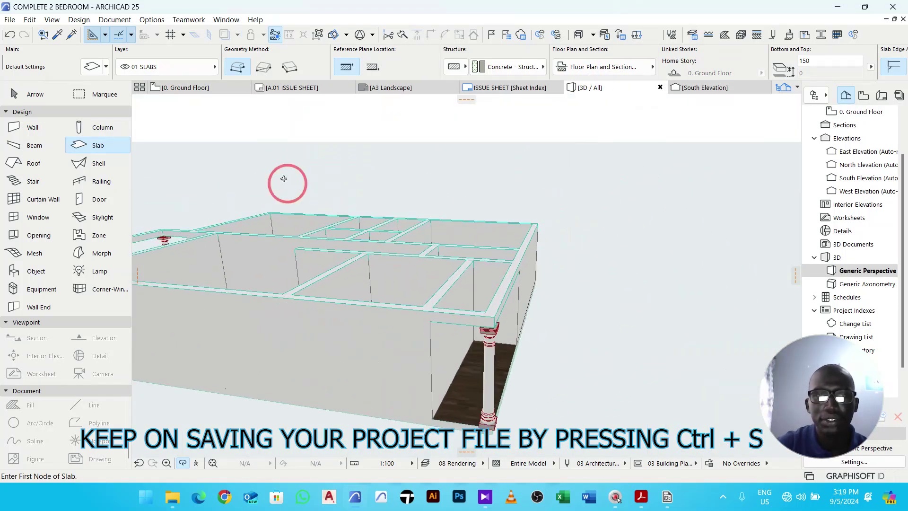
pyautogui.click(202, 95)
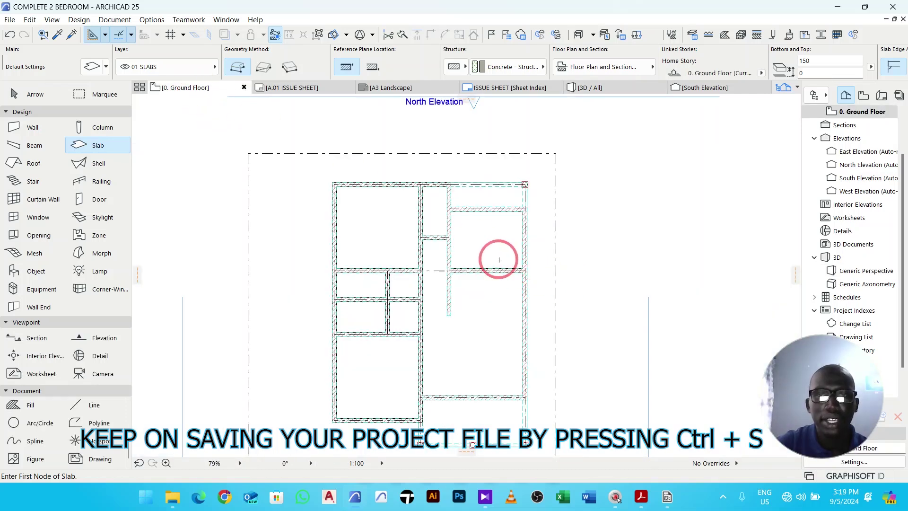
# Step: Load the Ceiling slab favorite and make the Finish - Ceiling layer visible, using the 04 SECTIONS layer combination
pyautogui.click(127, 147)
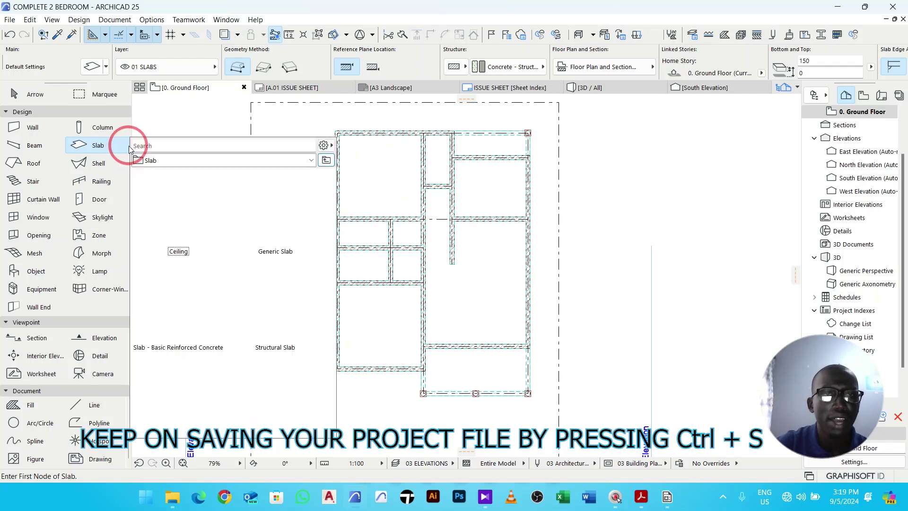
pyautogui.click(175, 226)
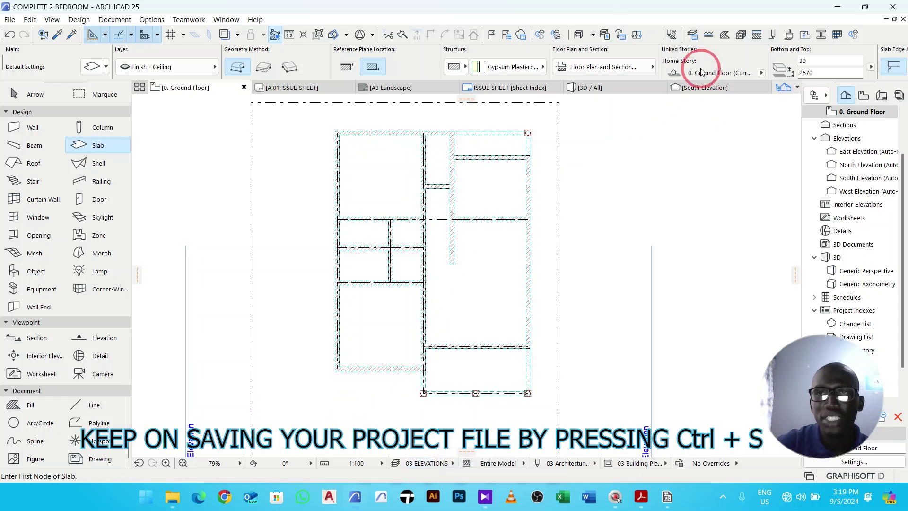
pyautogui.click(693, 36)
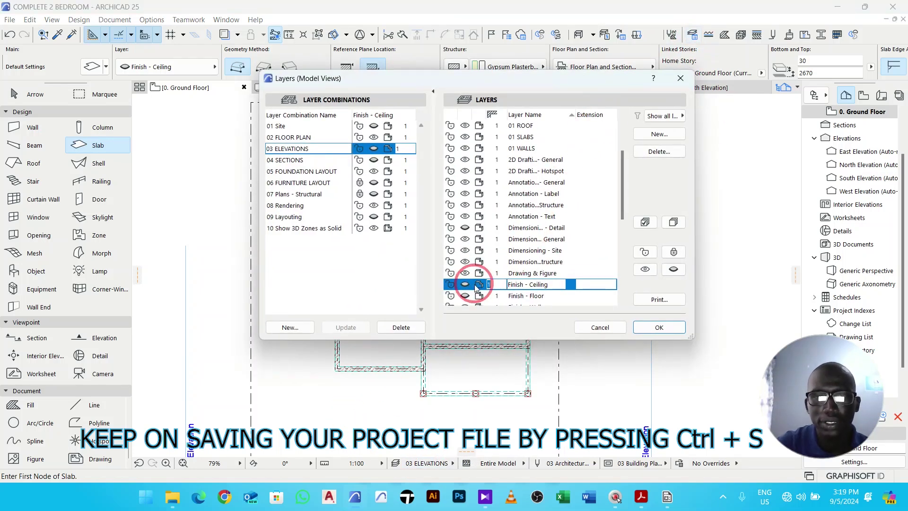
pyautogui.click(465, 285)
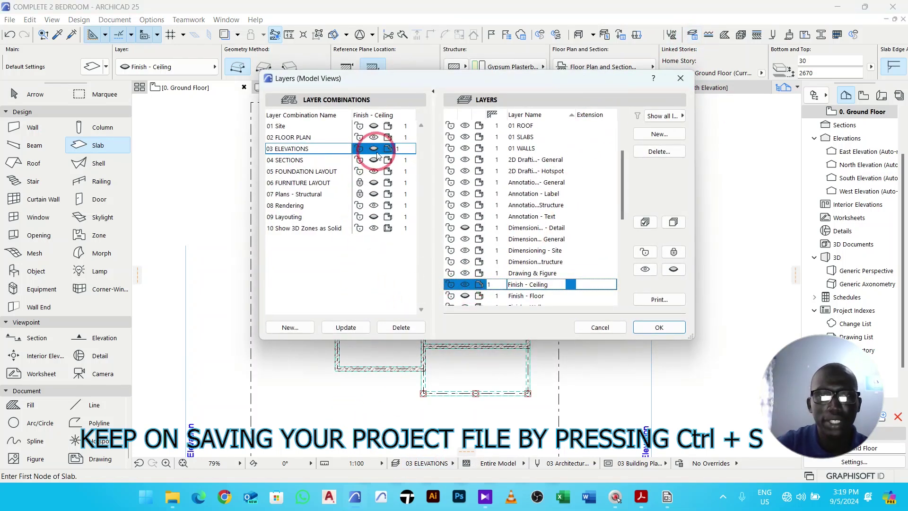
pyautogui.click(374, 161)
pyautogui.click(355, 315)
pyautogui.click(648, 328)
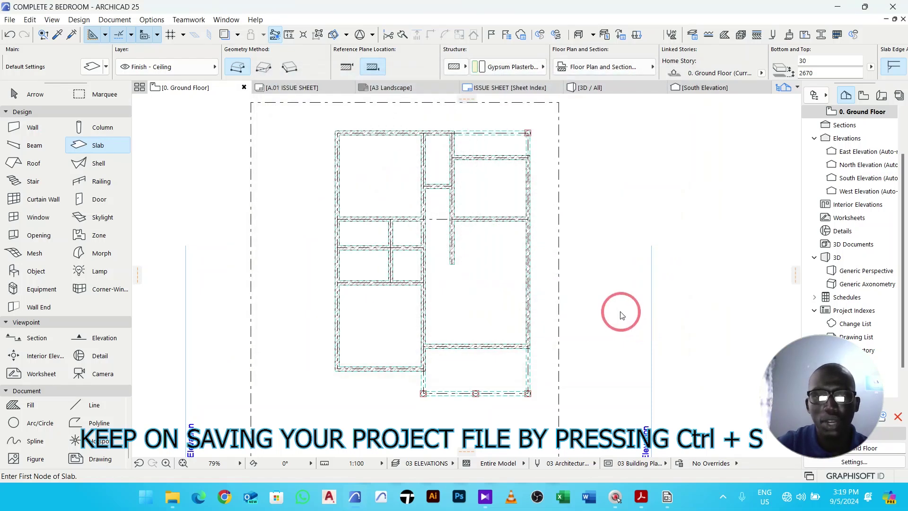
# Step: Set the ceiling slab defaults to a thickness of 100 and an elevation of 2800, overriding the top surface with Stucco - White Fine
pyautogui.scroll(2, 353, 207)
pyautogui.scroll(2, 328, 189)
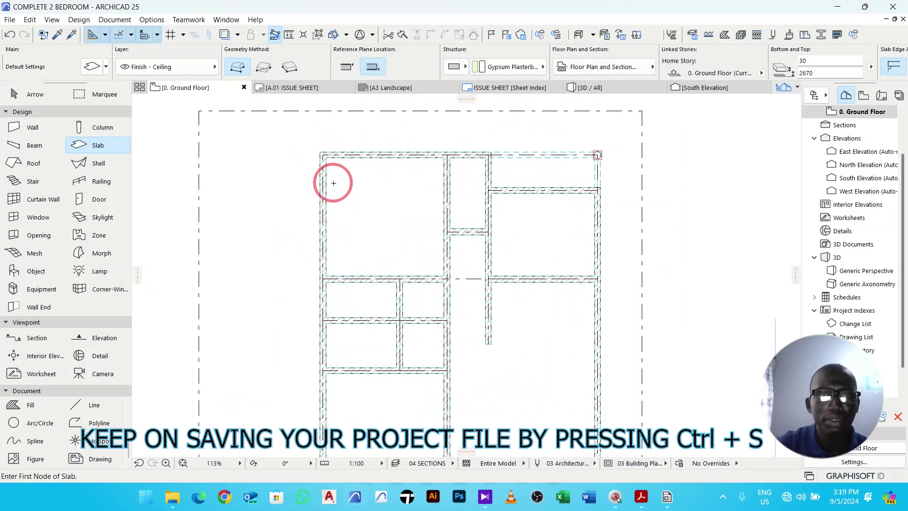
pyautogui.scroll(6, 344, 162)
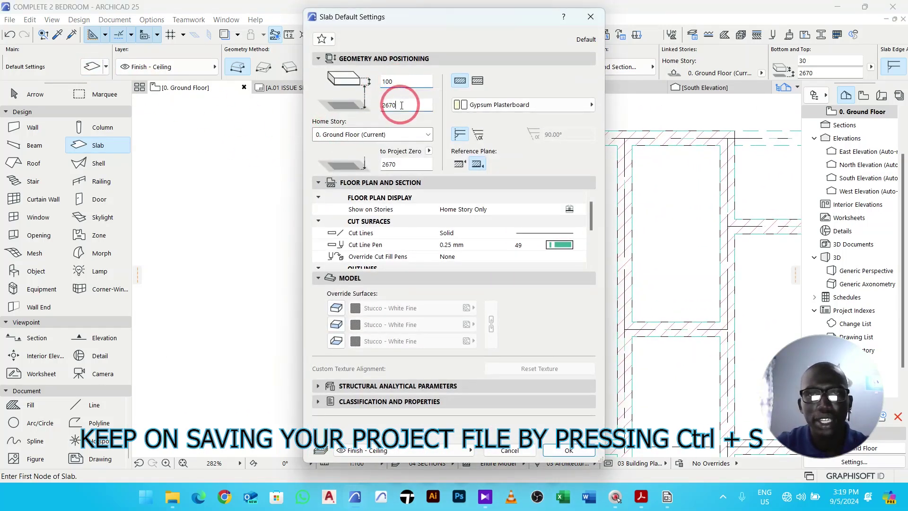
pyautogui.click(402, 105)
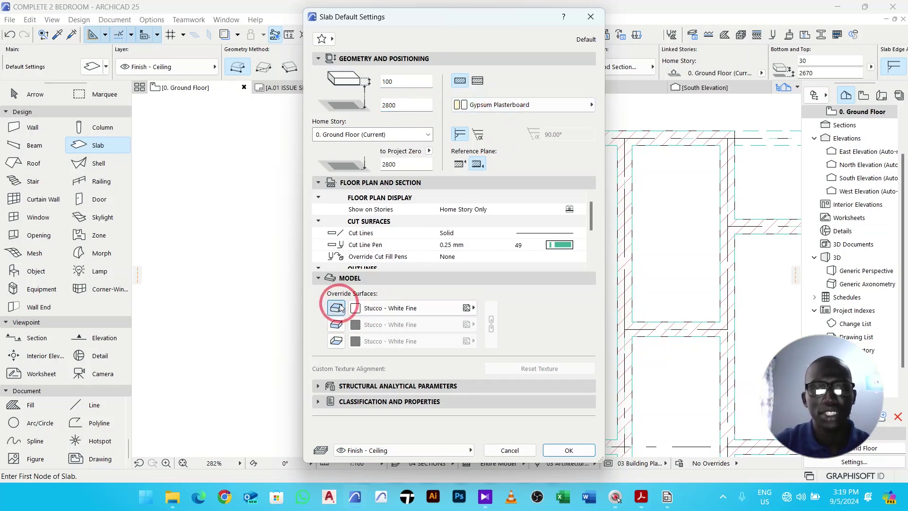
pyautogui.click(569, 451)
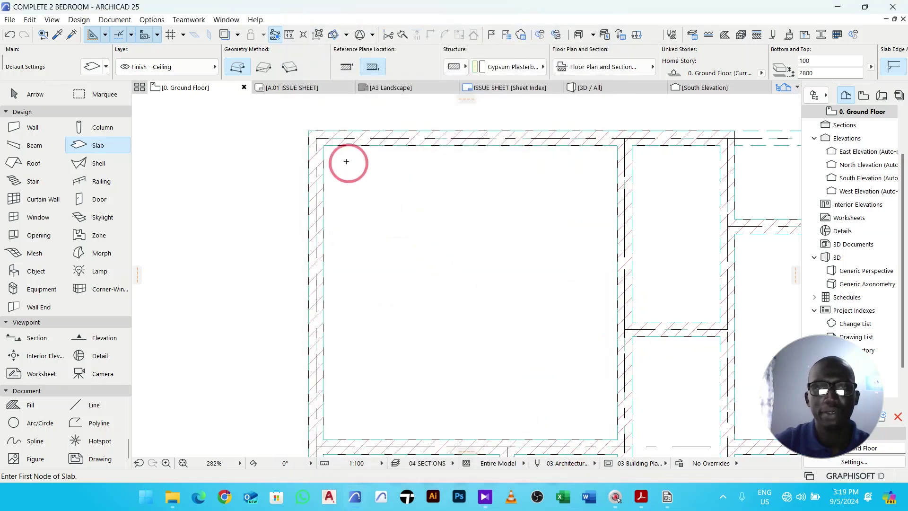
# Step: Draw a rectangular ceiling slab between the inner wall corners of the upper-left bedroom
pyautogui.click(323, 142)
pyautogui.scroll(-3, 365, 178)
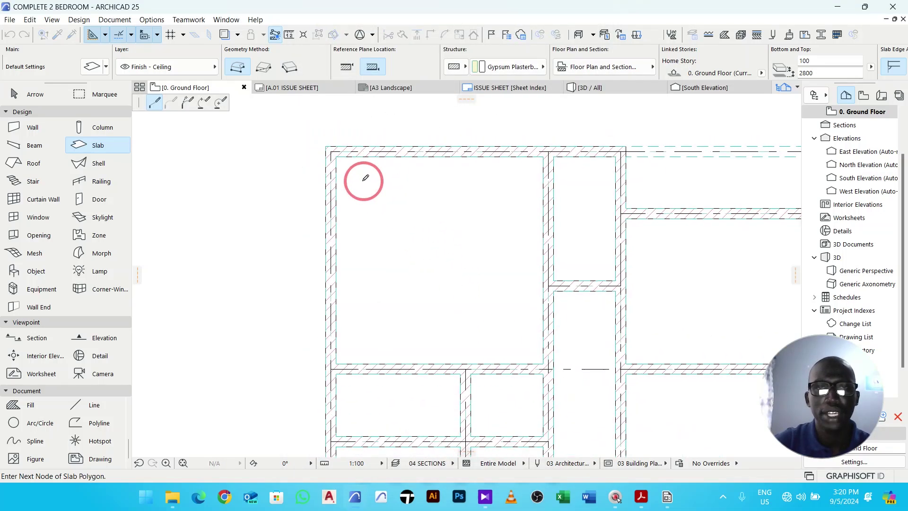
pyautogui.click(264, 71)
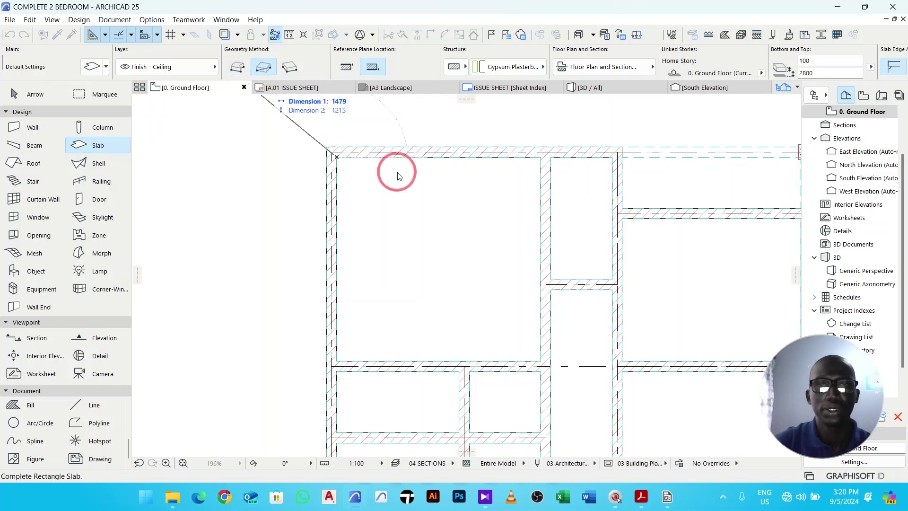
pyautogui.click(542, 358)
pyautogui.moveTo(536, 349); pyautogui.dragTo(418, 255, button='middle')
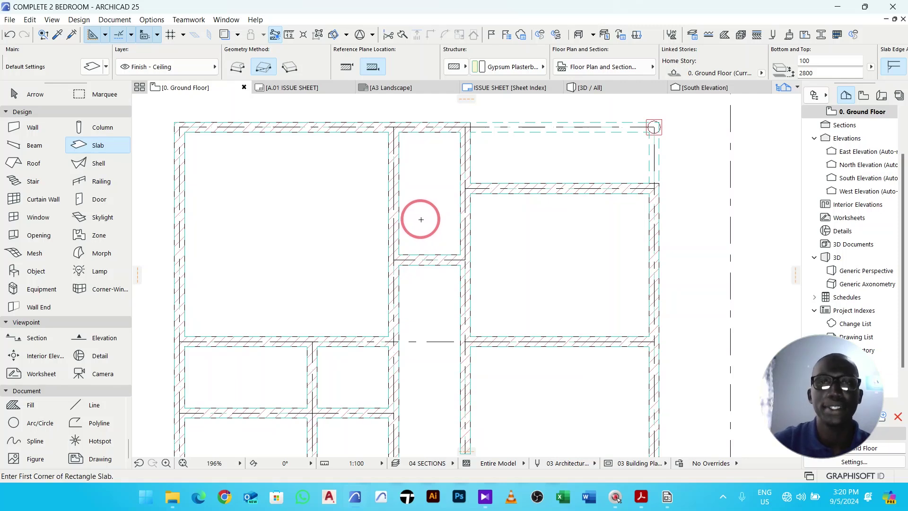
# Step: Add ceiling slabs over the remaining enclosed rooms and the porches, fitting each one to the surrounding walls and beams
pyautogui.scroll(-3, 419, 210)
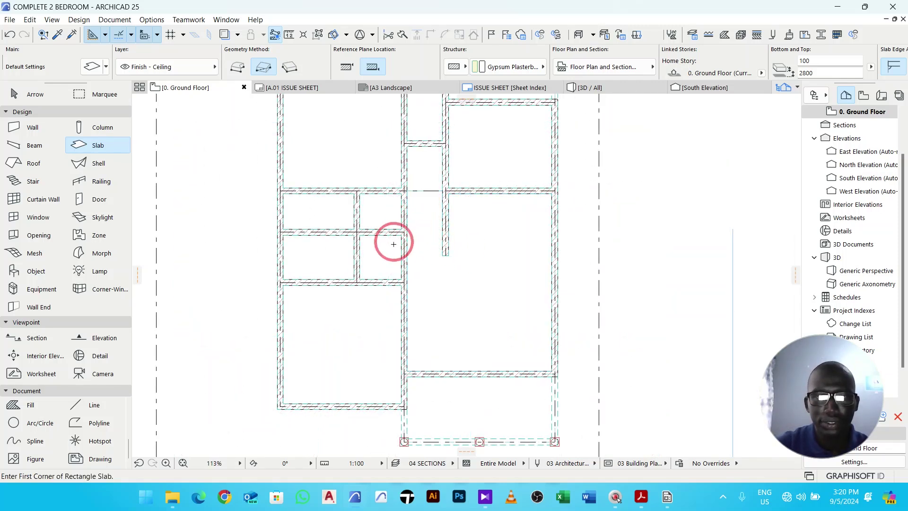
pyautogui.click(385, 256)
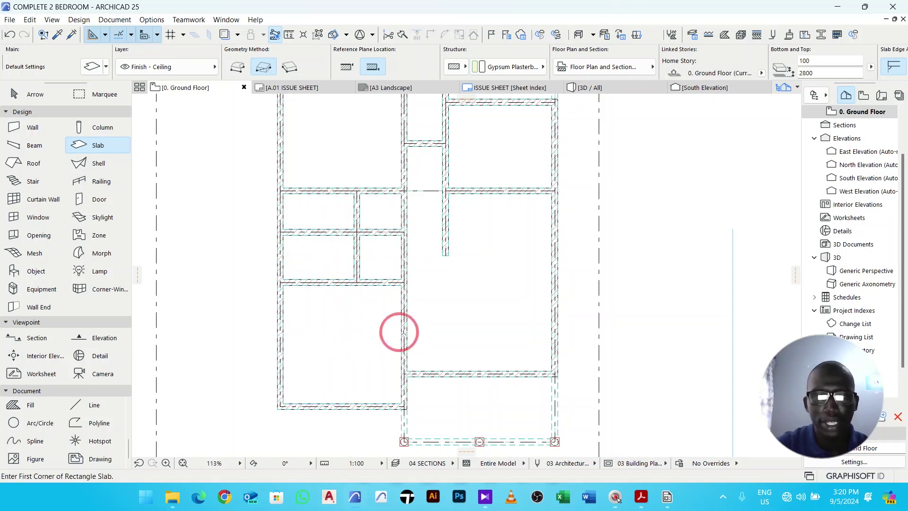
pyautogui.scroll(-3, 420, 266)
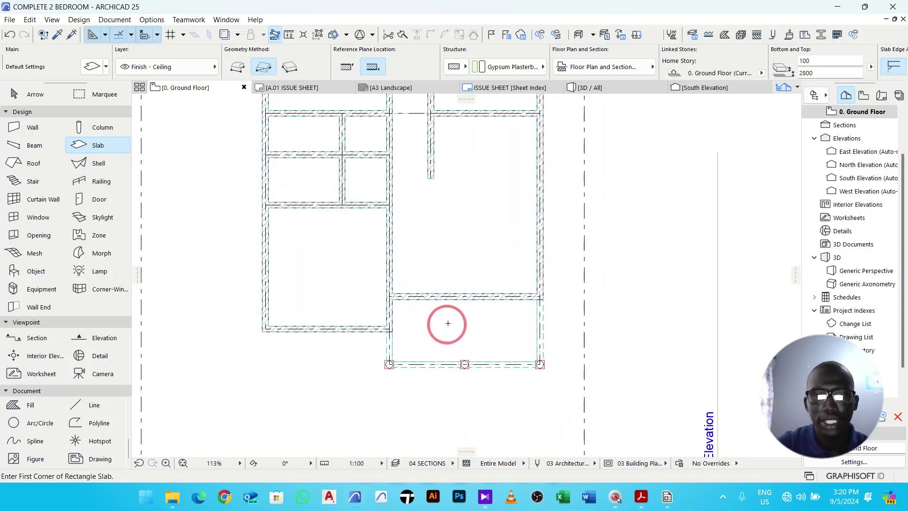
pyautogui.scroll(5, 487, 233)
pyautogui.scroll(2, 493, 164)
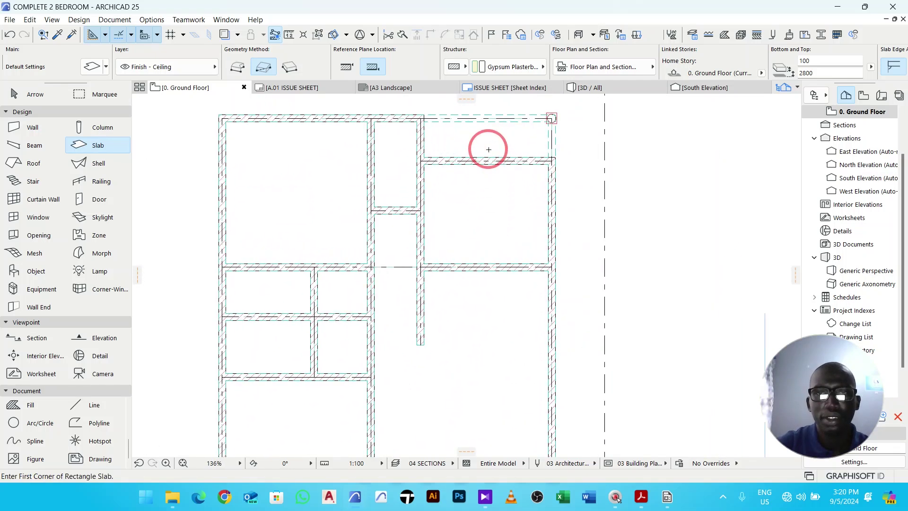
pyautogui.press('Escape')
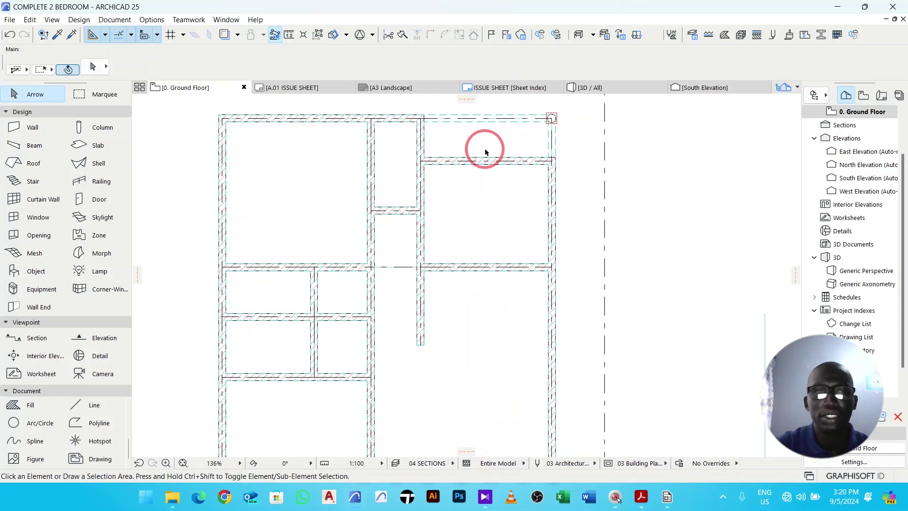
pyautogui.click(99, 144)
pyautogui.click(499, 136)
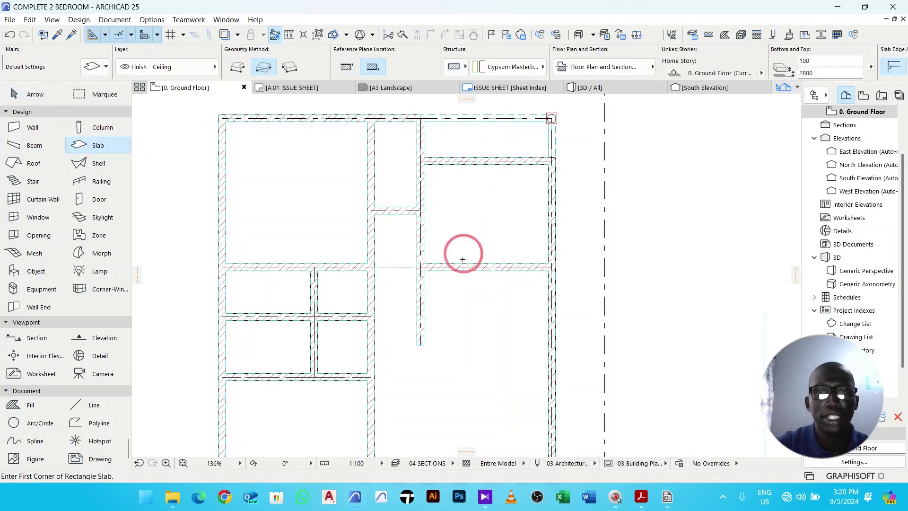
pyautogui.press('Escape')
# Step: Offset the corridor edge of the living-area ceiling slab up to the face of the upper cross wall, and deselect the slab
pyautogui.click(462, 361)
pyautogui.scroll(5, 397, 274)
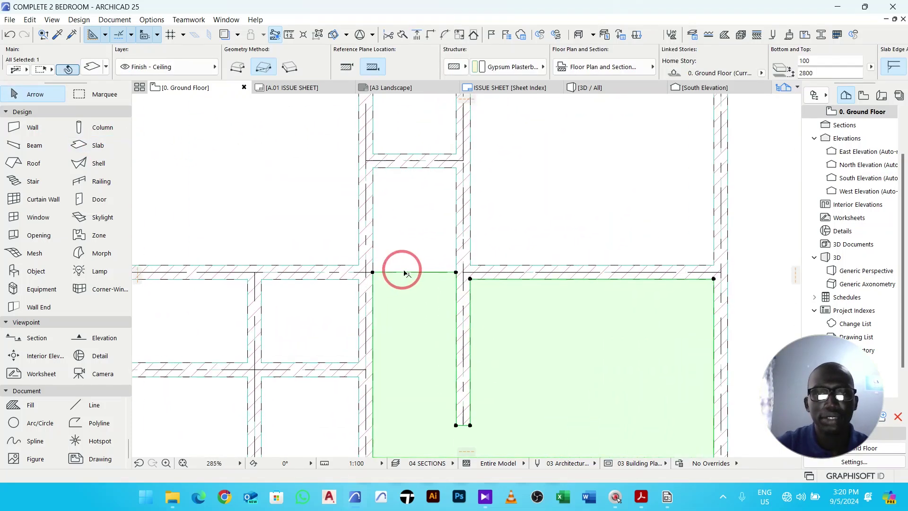
pyautogui.click(424, 275)
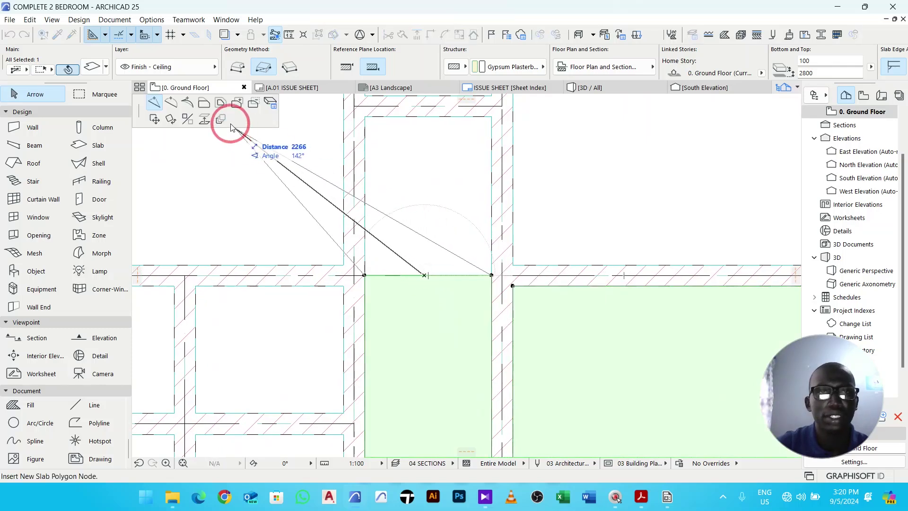
pyautogui.click(204, 103)
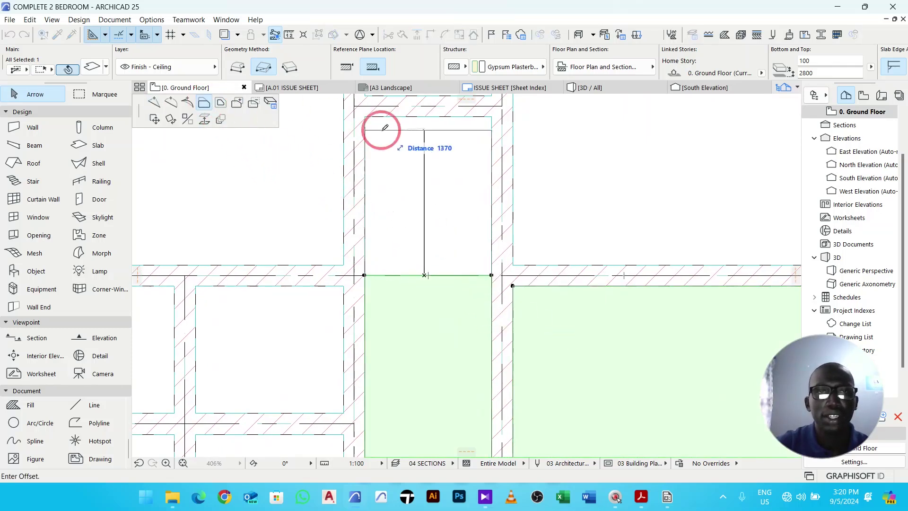
pyautogui.click(487, 114)
pyautogui.scroll(5, 454, 127)
pyautogui.scroll(6, 330, 119)
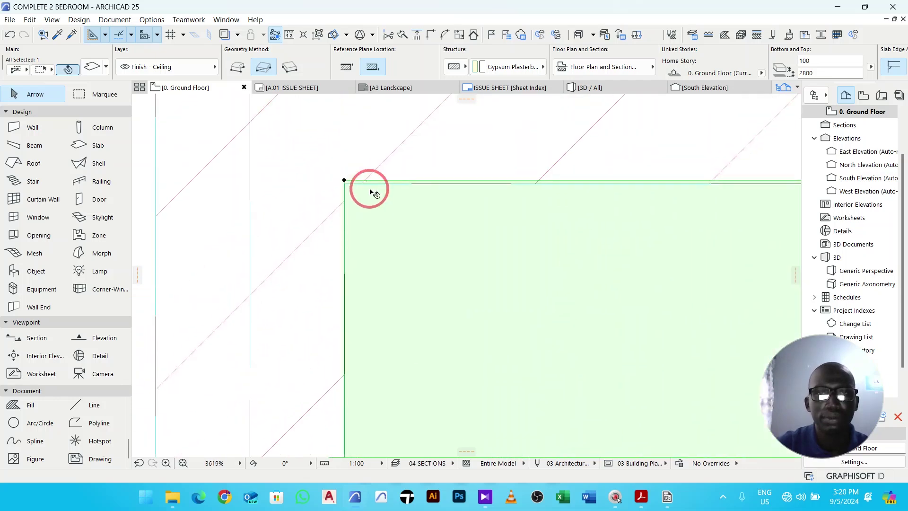
pyautogui.click(373, 167)
pyautogui.click(375, 175)
pyautogui.scroll(-9, 381, 186)
pyautogui.scroll(-8, 398, 185)
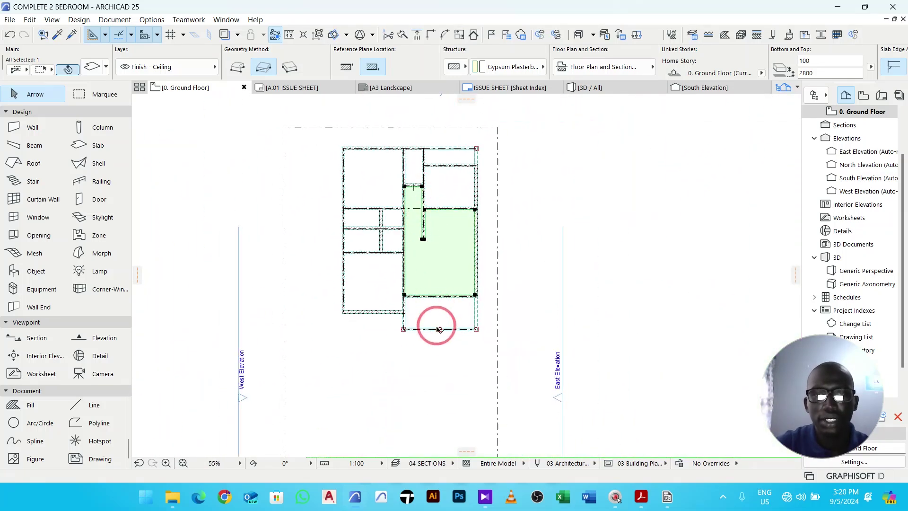
pyautogui.scroll(2, 439, 325)
pyautogui.click(396, 355)
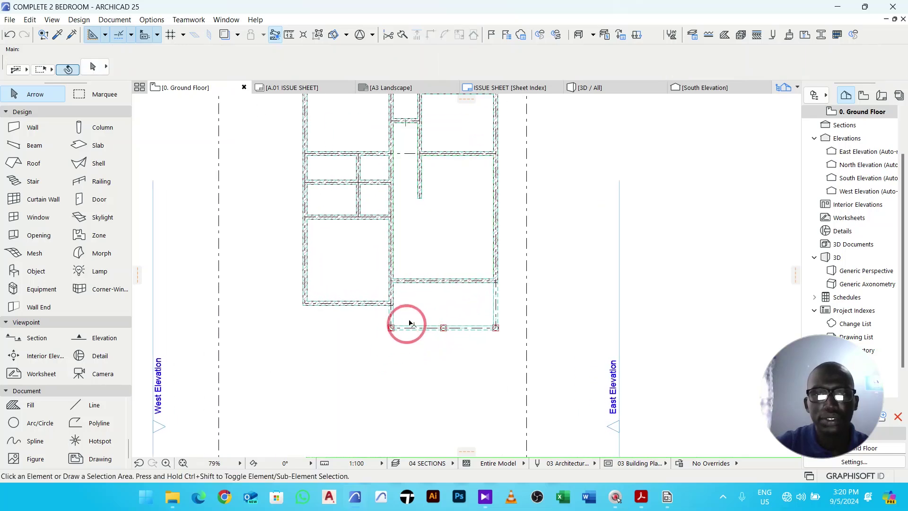
# Step: Inspect the ceiling slabs from several sides in the 3D view, and return to the ground floor plan
pyautogui.click(610, 90)
pyautogui.moveTo(495, 253); pyautogui.dragTo(664, 236)
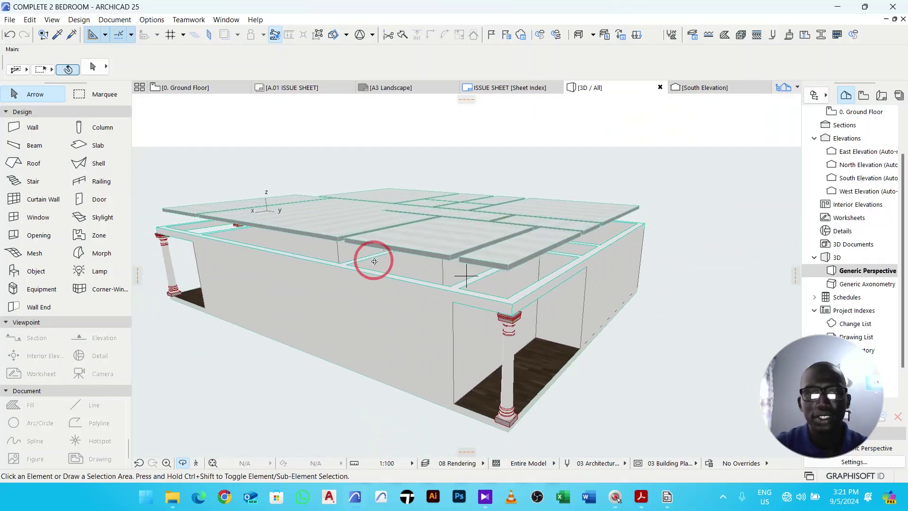
pyautogui.moveTo(560, 301); pyautogui.dragTo(532, 265)
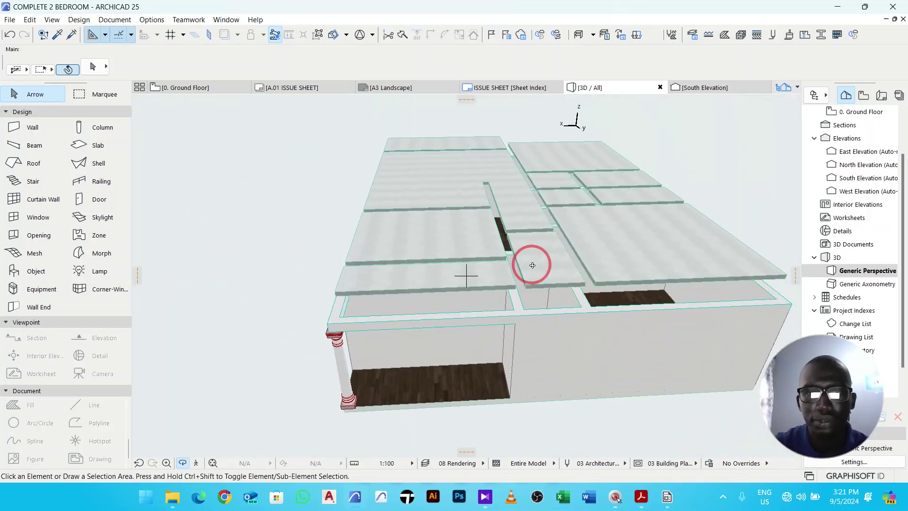
pyautogui.click(187, 88)
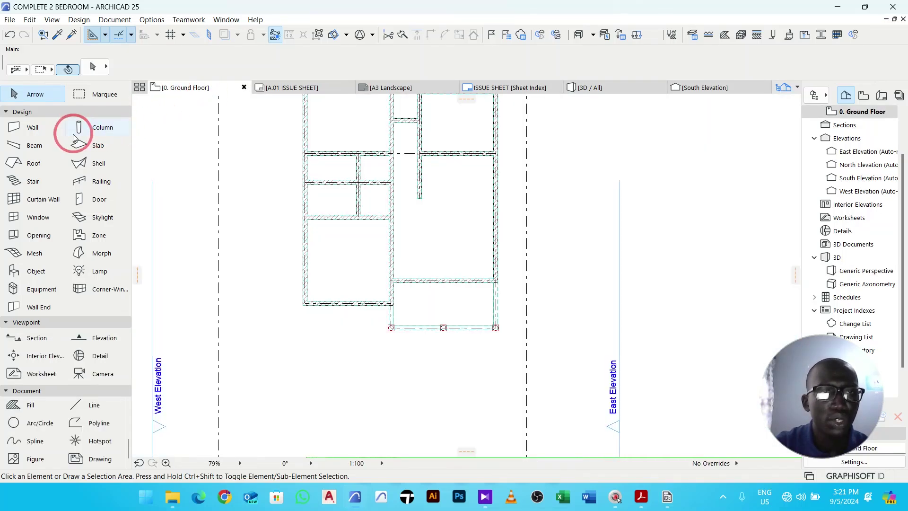
# Step: Set the wall defaults to a height of 700 and a base elevation of 2300
pyautogui.click(47, 134)
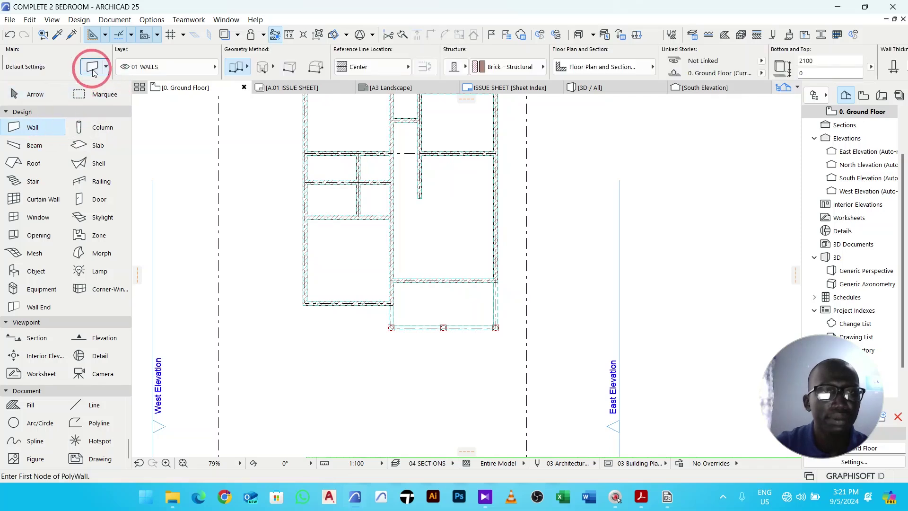
pyautogui.hotkey('ctrl', 't')
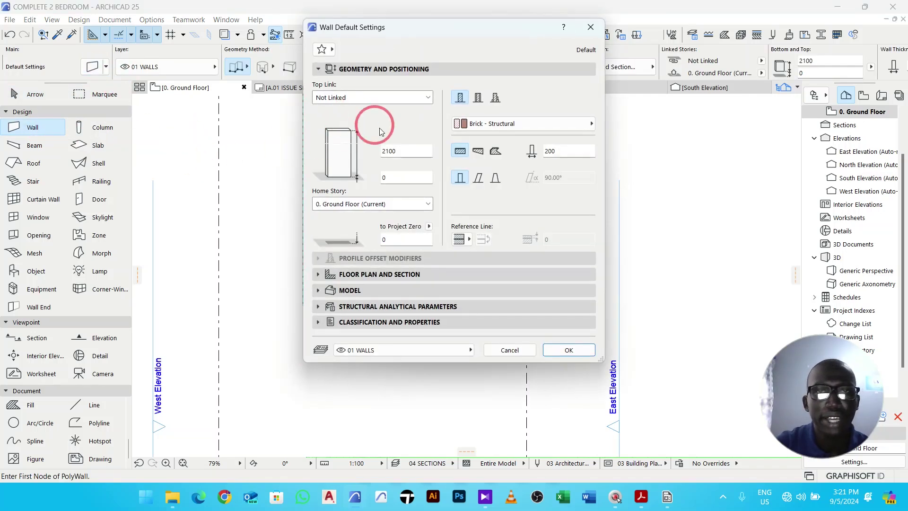
pyautogui.doubleClick(404, 149)
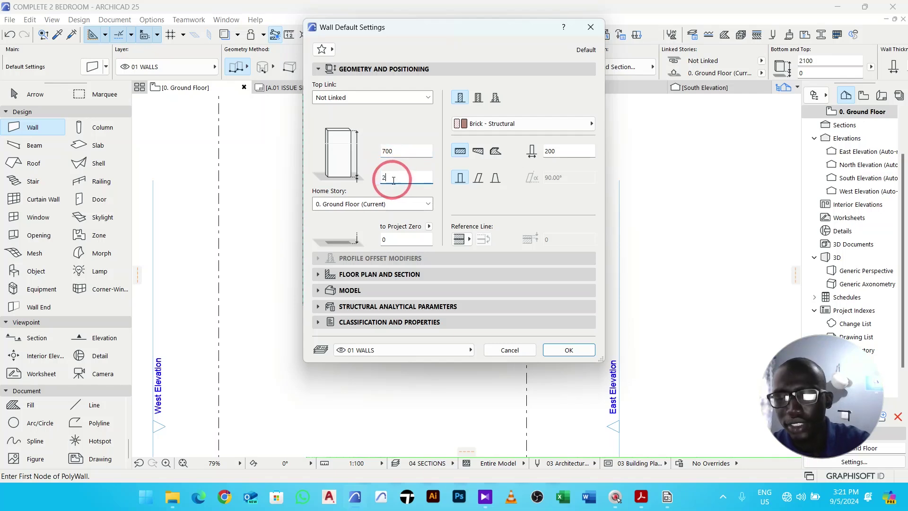
pyautogui.click(470, 197)
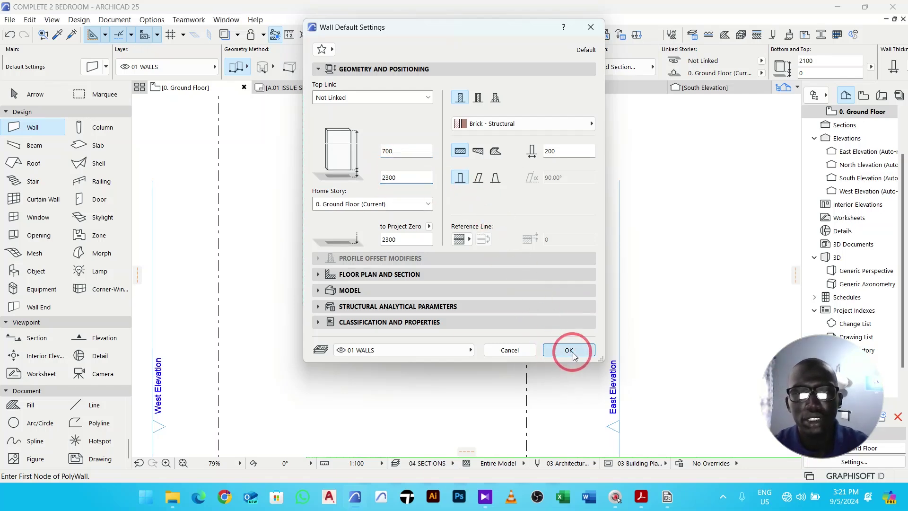
pyautogui.click(568, 350)
# Step: Start the raised perimeter wall at the house's upper-left corner, running through the upper-right column to the front porch's lower-right column
pyautogui.scroll(5, 301, 136)
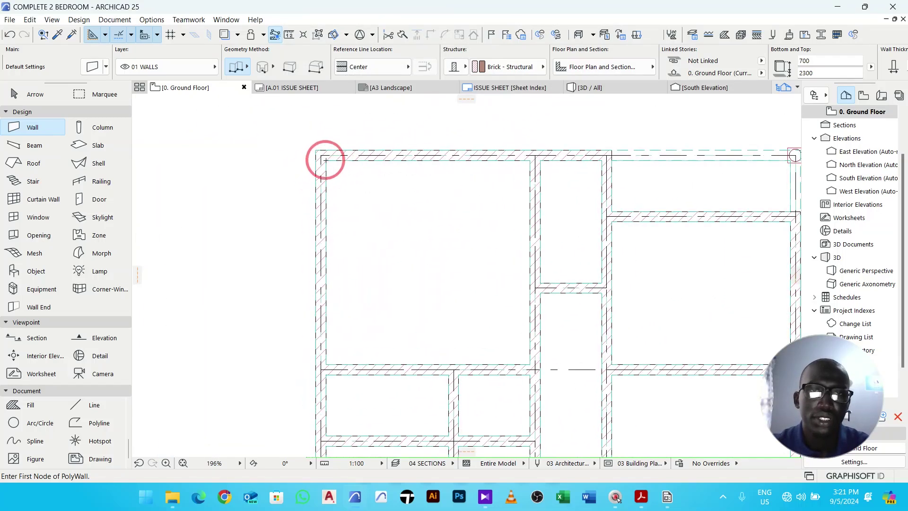
pyautogui.click(323, 154)
pyautogui.scroll(-4, 486, 157)
pyautogui.scroll(5, 488, 158)
pyautogui.click(465, 145)
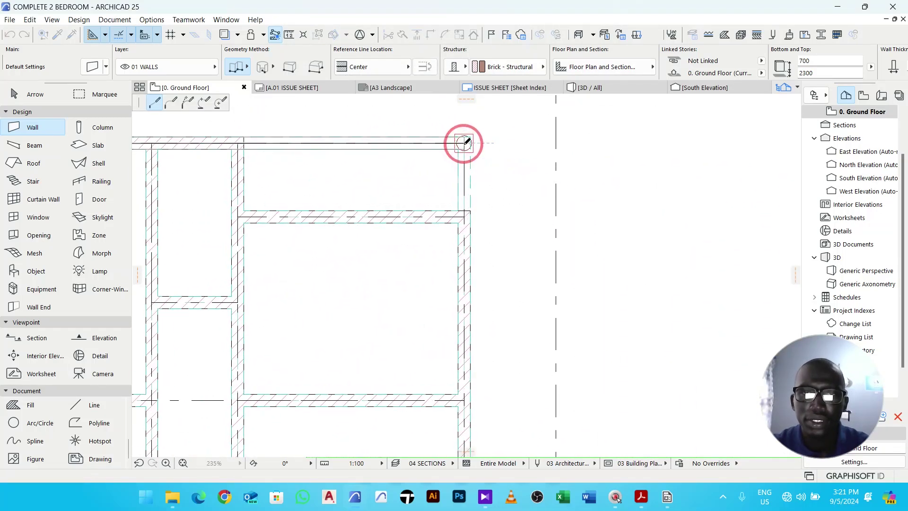
pyautogui.scroll(-3, 465, 146)
pyautogui.scroll(5, 455, 338)
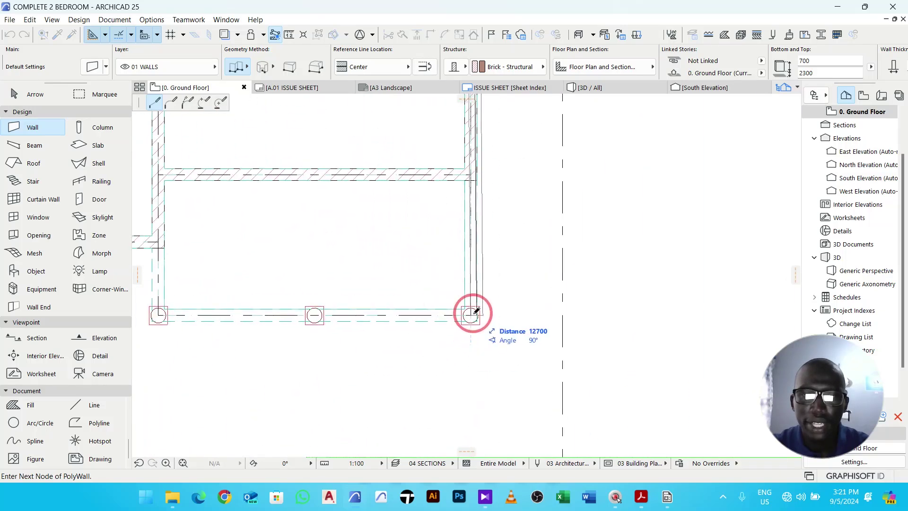
pyautogui.click(470, 316)
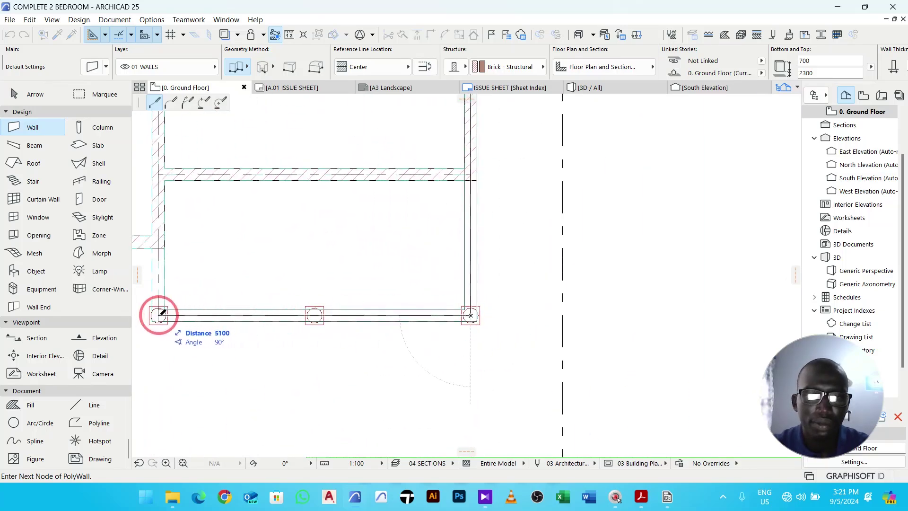
# Step: Continue the wall around the porch's lower-left column and the lower-left bedroom, close it at the starting corner, and keep the created elements
pyautogui.moveTo(156, 312); pyautogui.dragTo(356, 293, button='middle')
pyautogui.click(352, 294)
pyautogui.click(348, 227)
pyautogui.scroll(-3, 456, 304)
pyautogui.scroll(4, 319, 297)
pyautogui.click(320, 296)
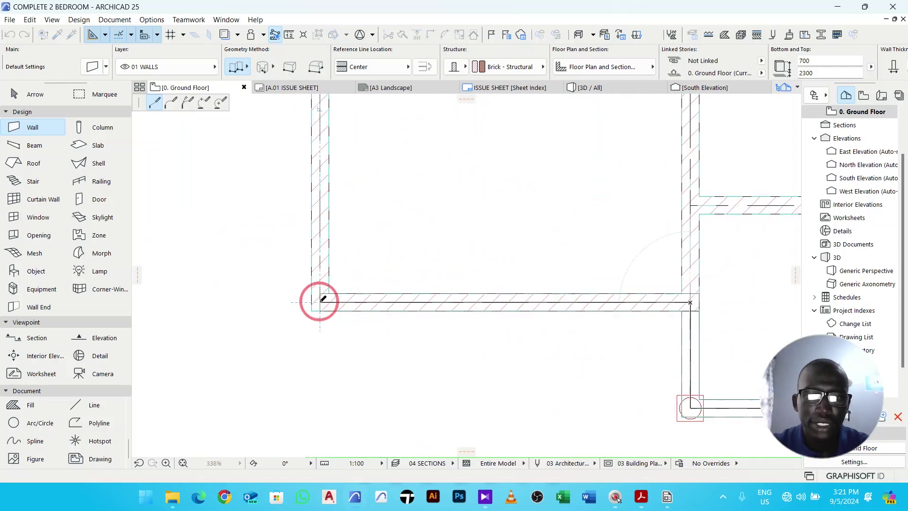
pyautogui.scroll(-4, 324, 299)
pyautogui.scroll(1, 338, 290)
pyautogui.scroll(3, 331, 165)
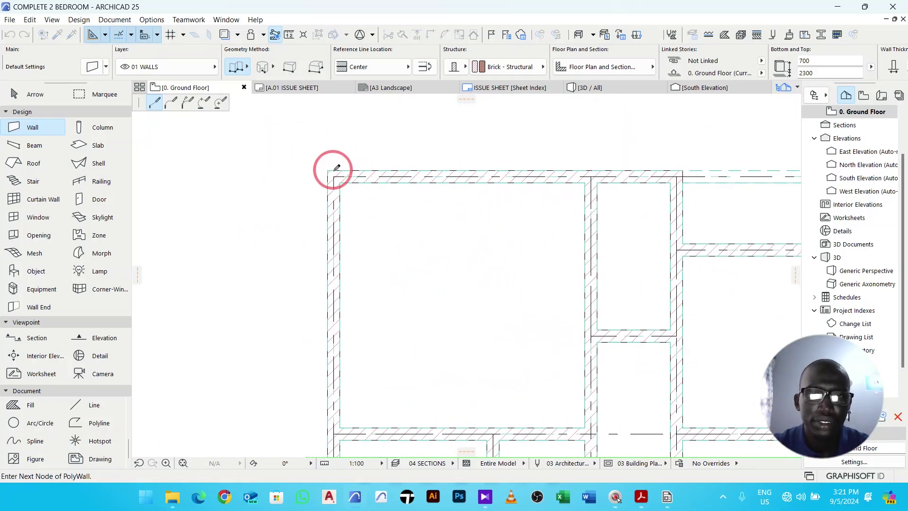
pyautogui.click(336, 171)
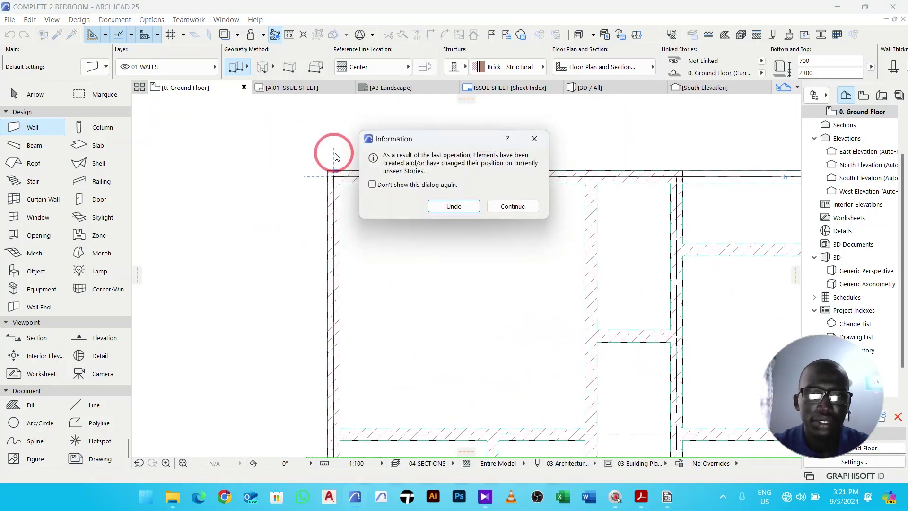
pyautogui.click(500, 205)
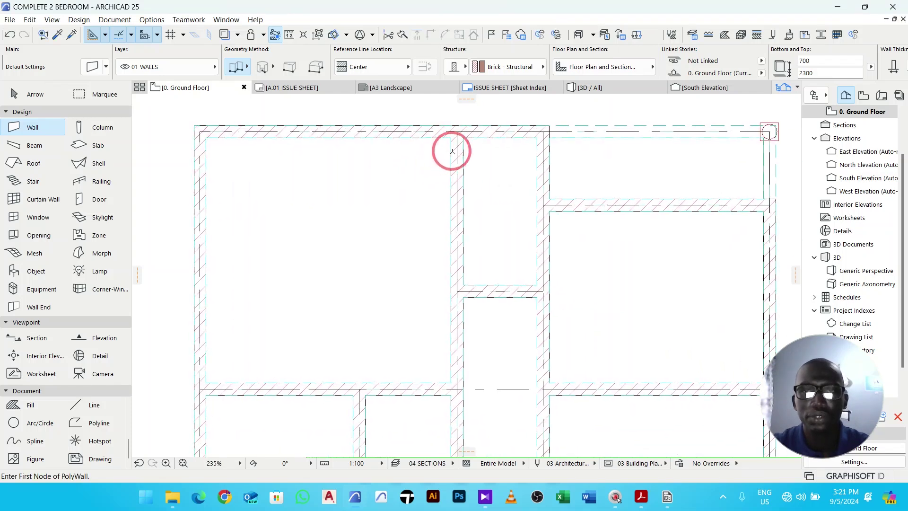
# Step: Draw a raised wall along the central partition from the upper exterior wall down to the lower-left bedroom's lower-right corner
pyautogui.click(457, 131)
pyautogui.scroll(-5, 455, 138)
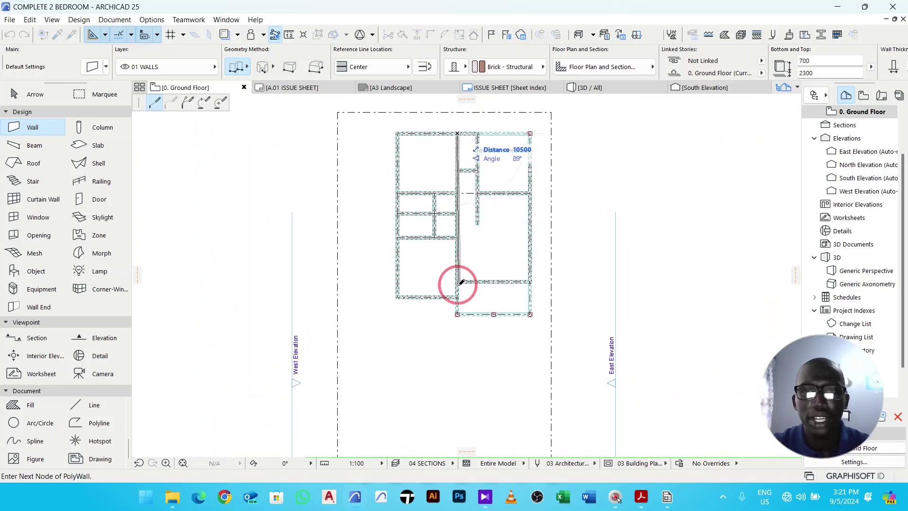
pyautogui.scroll(5, 459, 294)
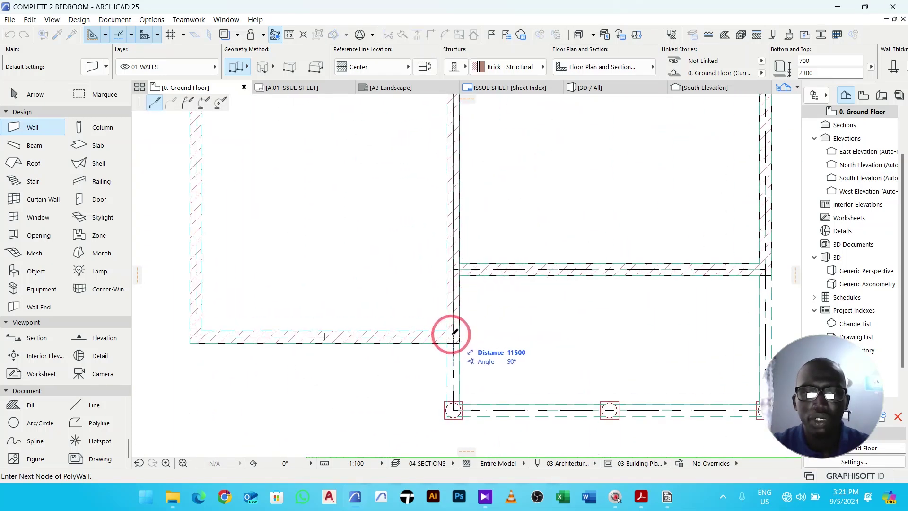
pyautogui.click(453, 334)
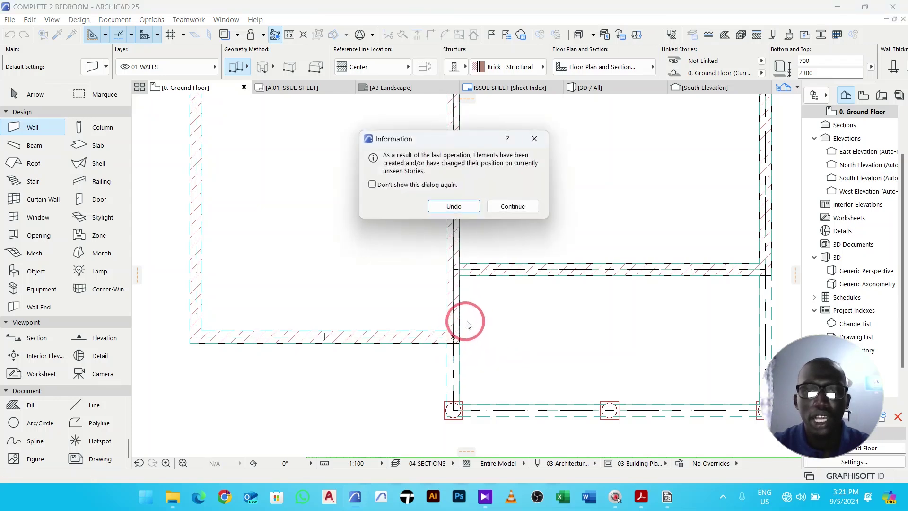
pyautogui.click(507, 206)
# Step: Draw a raised wall along the partition between the living area and the front porch, keeping the created elements
pyautogui.click(766, 266)
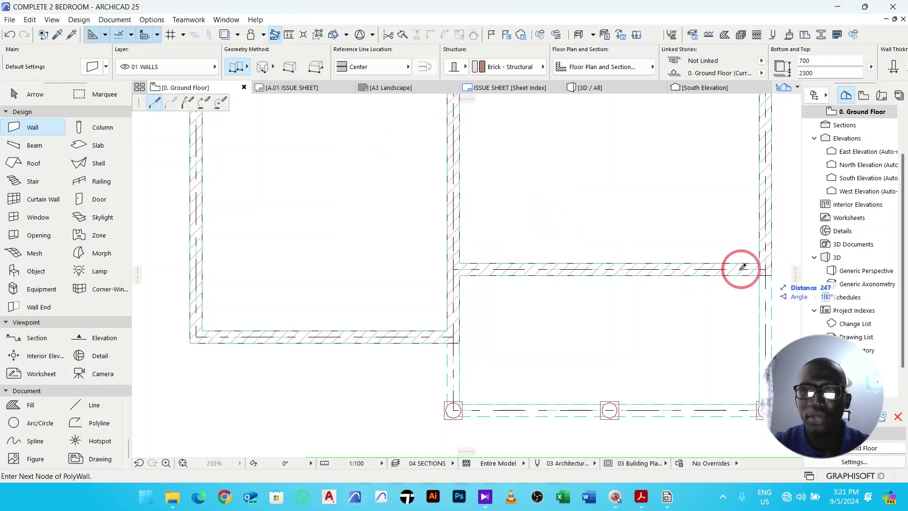
pyautogui.click(454, 269)
pyautogui.click(511, 205)
pyautogui.scroll(-3, 495, 221)
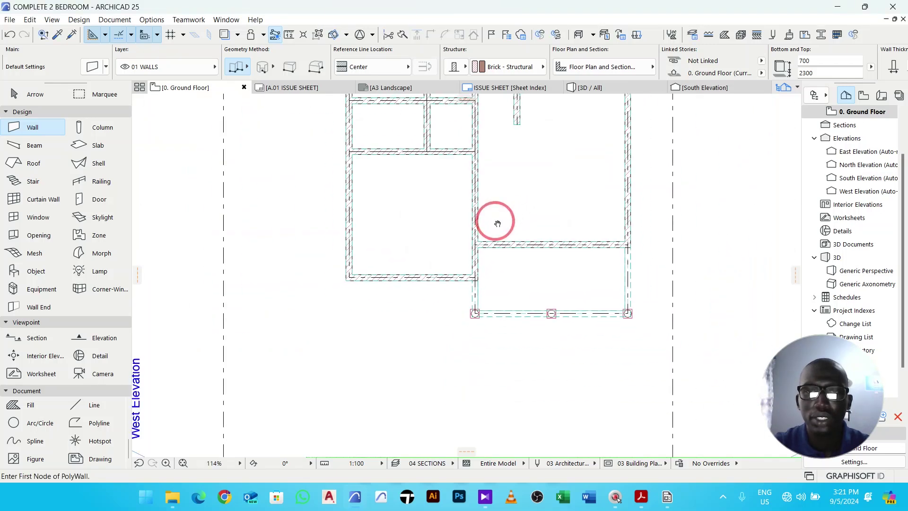
# Step: Draw a raised wall along the upper partition of the lower-left bedroom, from the central partition to the exterior wall, keeping the created elements
pyautogui.scroll(-1, 495, 221)
pyautogui.moveTo(495, 221); pyautogui.dragTo(460, 349, button='middle')
pyautogui.scroll(4, 436, 291)
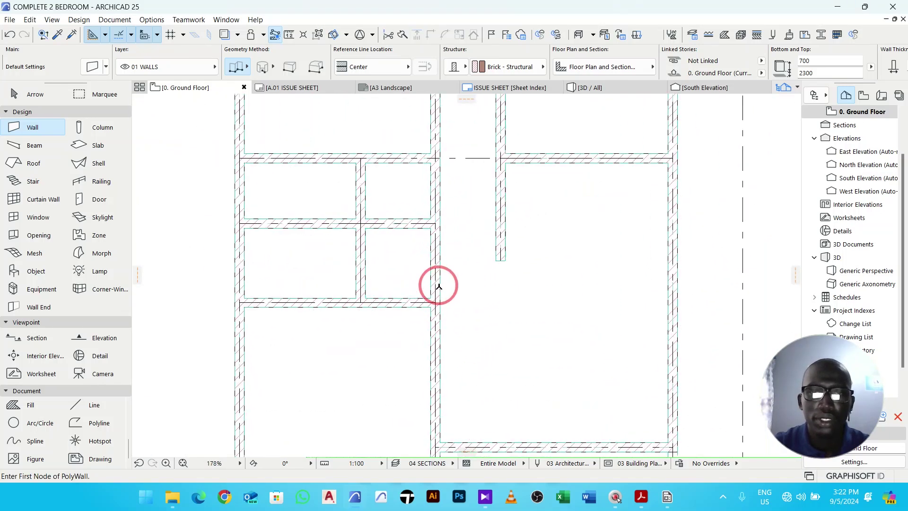
pyautogui.click(436, 303)
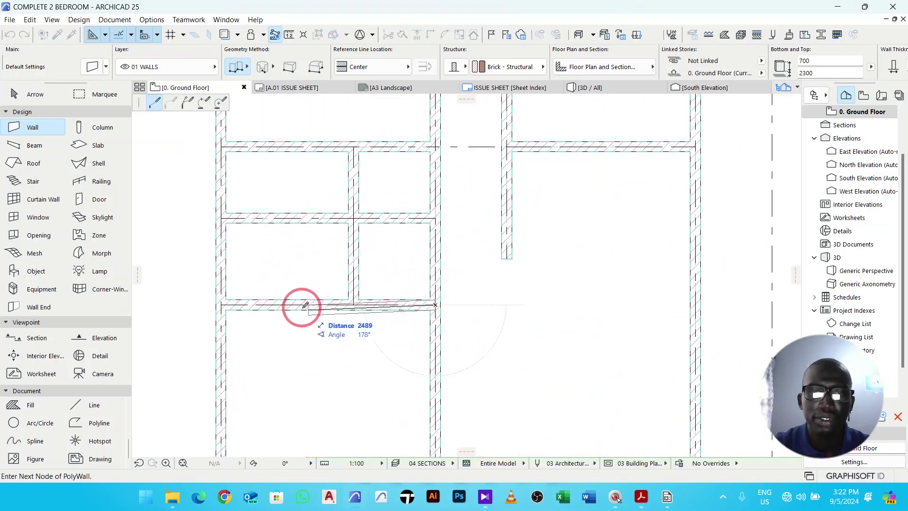
pyautogui.click(223, 303)
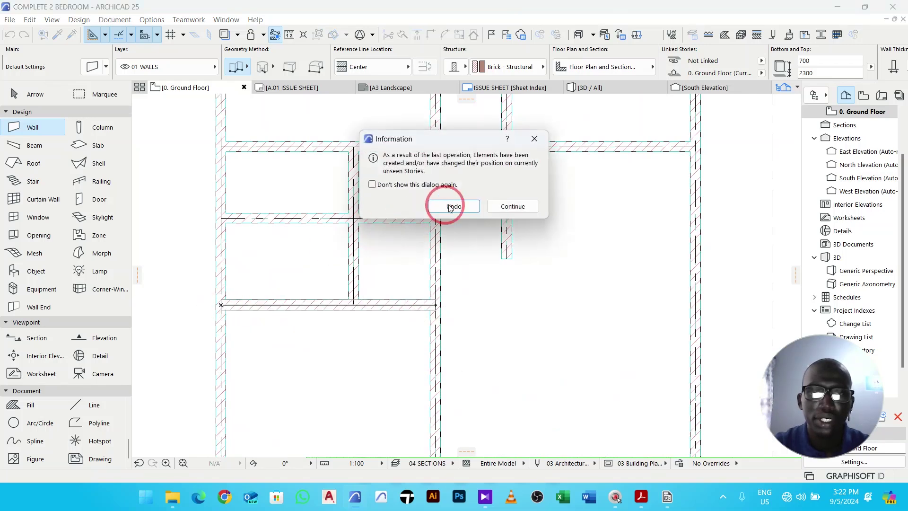
pyautogui.click(505, 208)
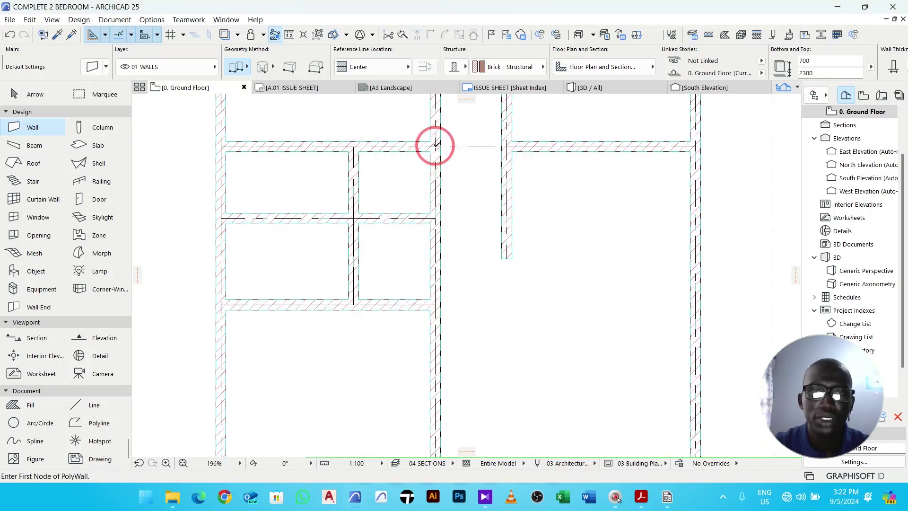
# Step: Draw raised walls along the upper-left bedroom's lower partition and the vertical divider between the four small rooms, keeping the created elements
pyautogui.click(435, 145)
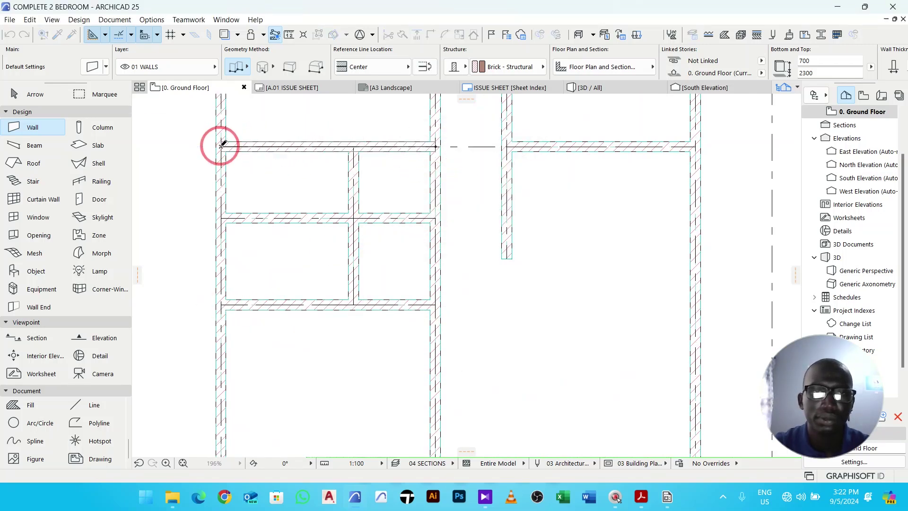
pyautogui.click(222, 144)
pyautogui.click(508, 208)
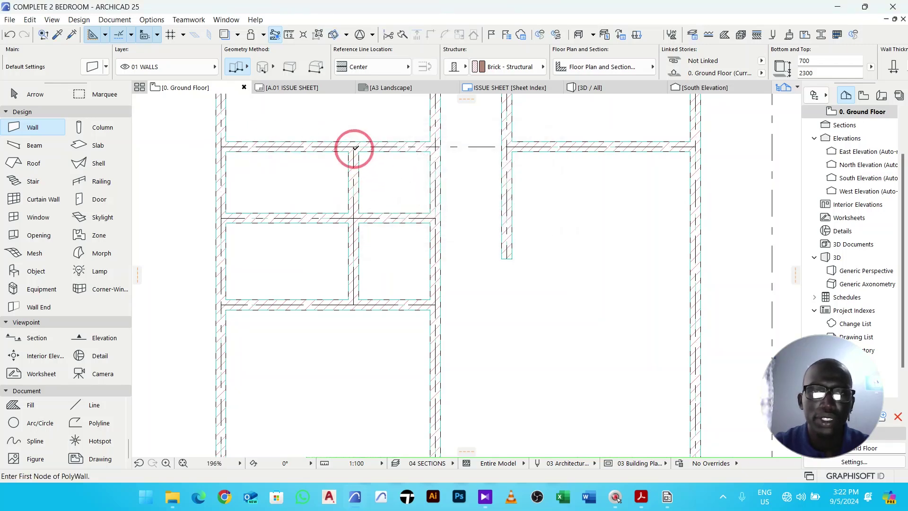
pyautogui.click(355, 146)
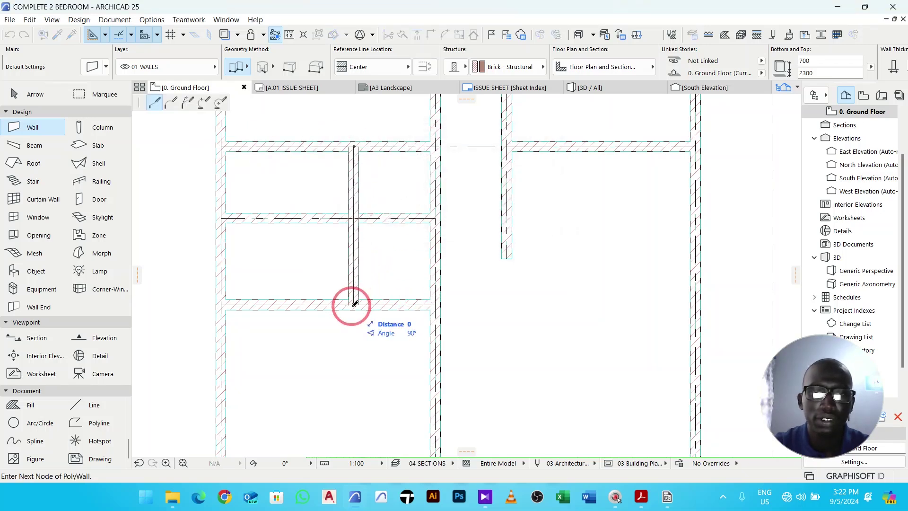
pyautogui.doubleClick(354, 304)
pyautogui.click(498, 208)
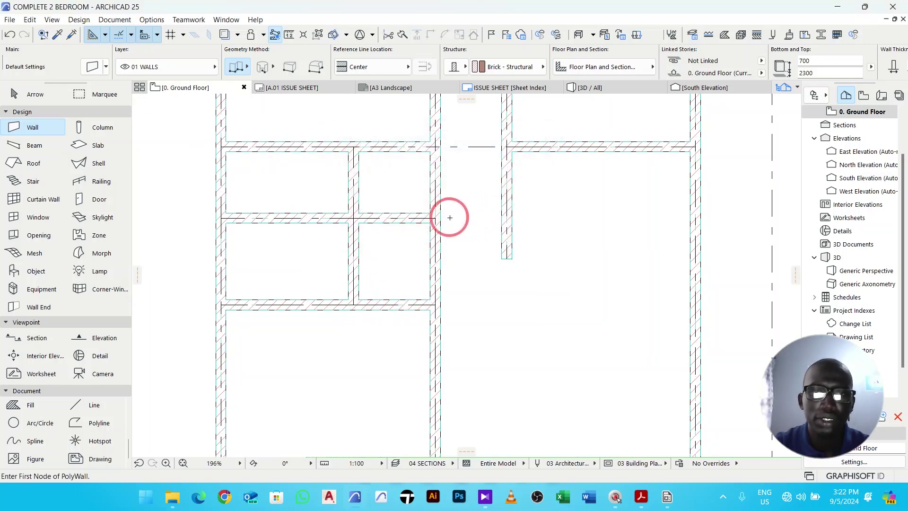
# Step: Draw a 6400-long raised wall along the corridor's right partition, from the upper exterior wall down to its free end, keeping the created elements
pyautogui.scroll(-2, 491, 217)
pyautogui.moveTo(490, 217); pyautogui.dragTo(482, 309, button='middle')
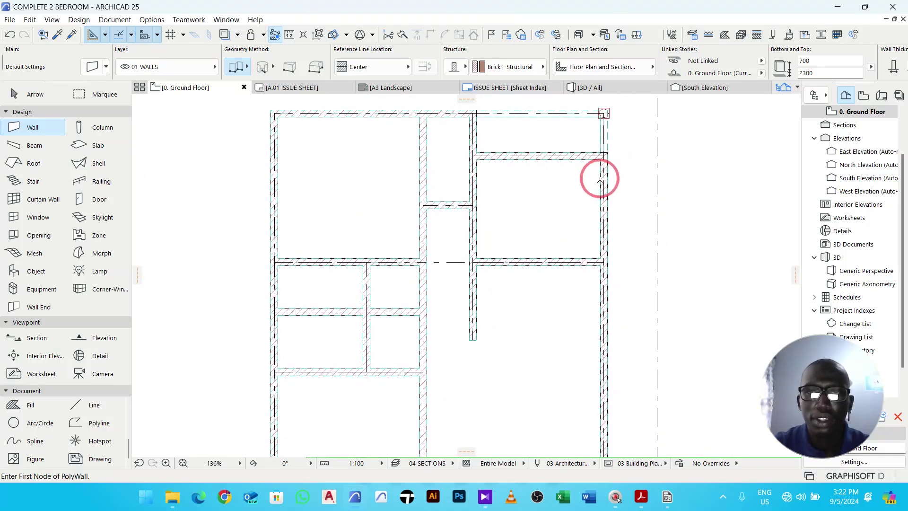
pyautogui.click(475, 112)
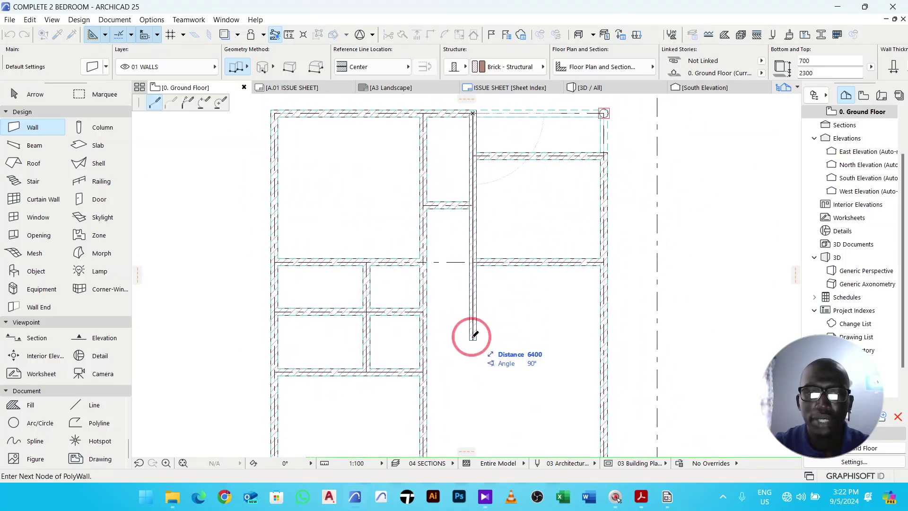
pyautogui.doubleClick(472, 338)
pyautogui.click(508, 206)
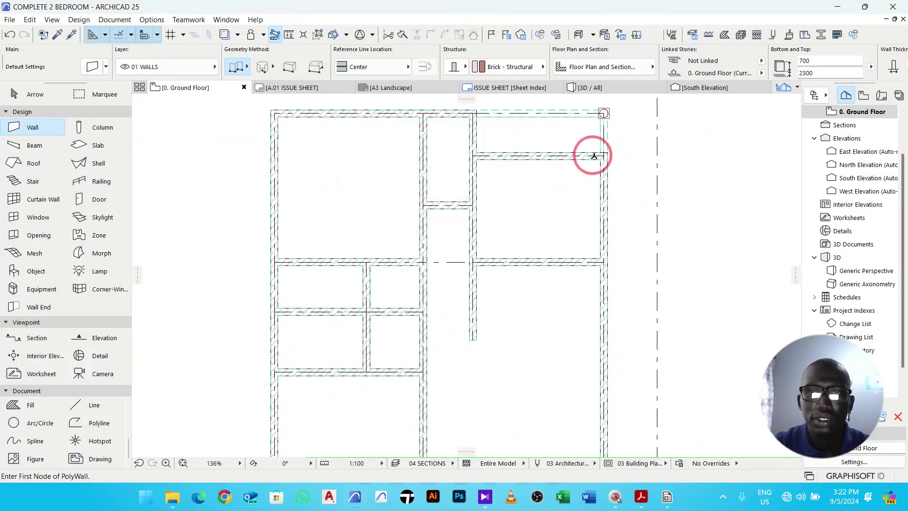
# Step: Draw a raised wall along the partition between the rear porch and the upper-right room, keeping the created elements
pyautogui.click(605, 155)
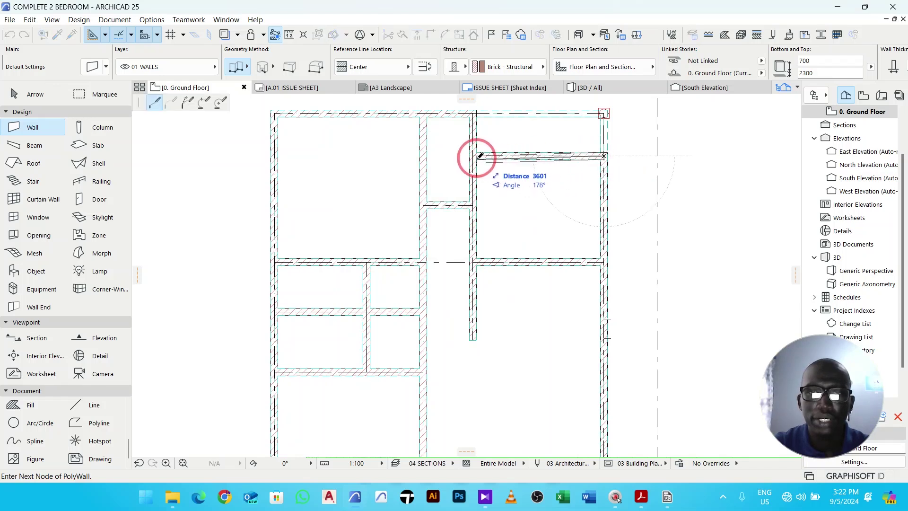
pyautogui.doubleClick(476, 155)
pyautogui.click(510, 205)
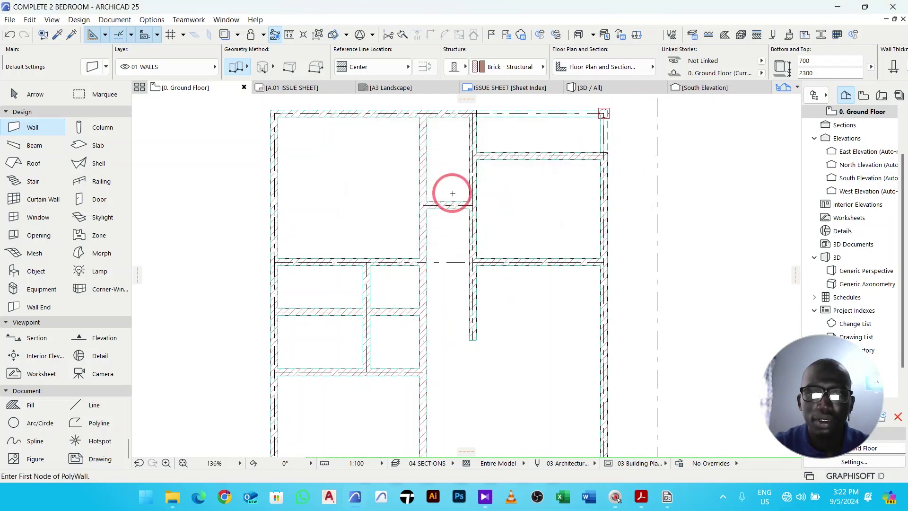
# Step: Draw a short raised wall across the corridor between its two long partitions, below the narrow upper room, keeping the created elements
pyautogui.scroll(1, 421, 204)
pyautogui.scroll(2, 421, 204)
pyautogui.click(423, 205)
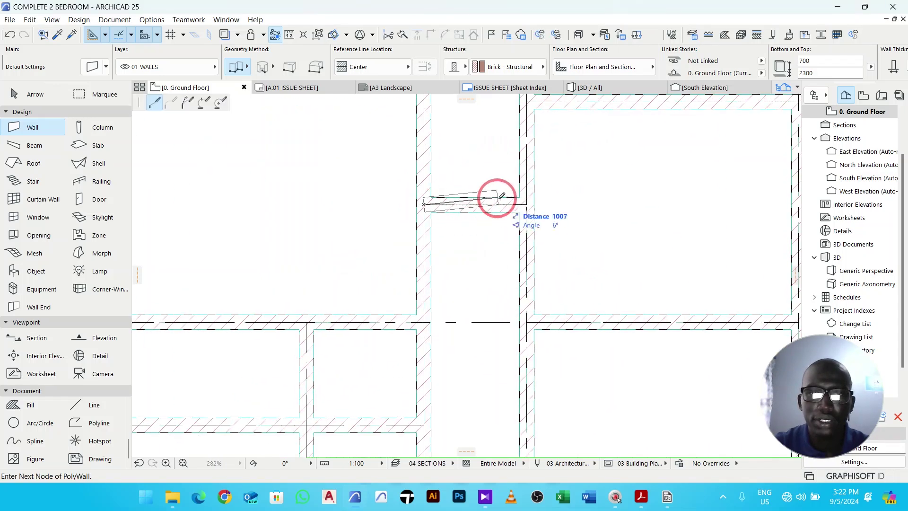
pyautogui.doubleClick(529, 204)
pyautogui.click(513, 206)
pyautogui.scroll(-3, 525, 216)
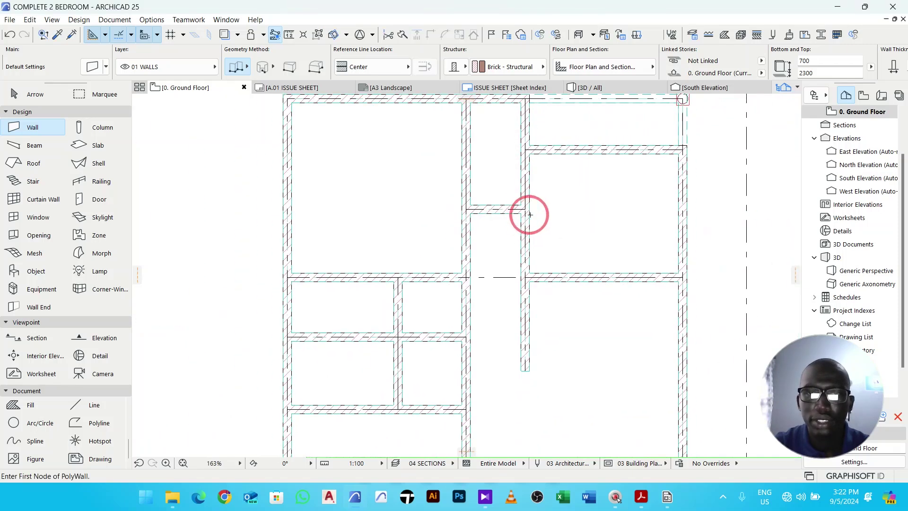
# Step: Examine the upper walls in 3D from above to check for partitions not yet raised over the ceiling slabs
pyautogui.click(597, 88)
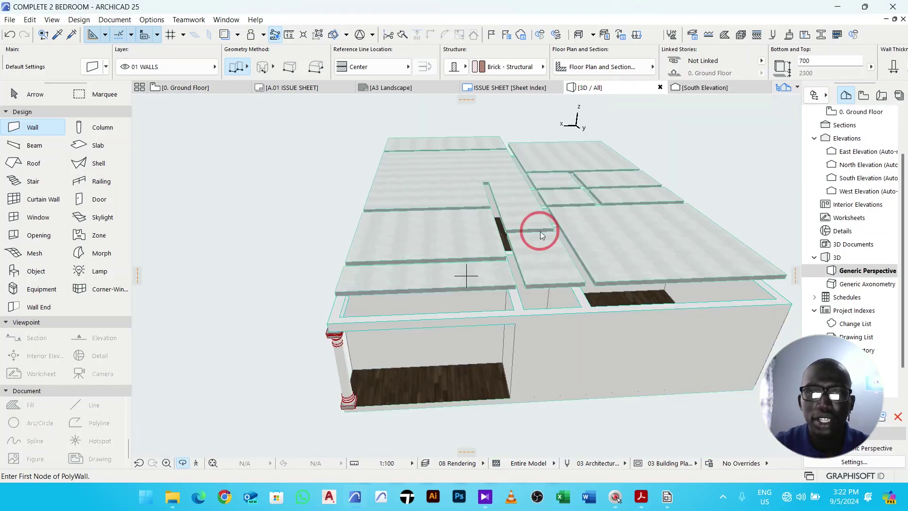
pyautogui.moveTo(540, 229); pyautogui.dragTo(462, 243, button='middle')
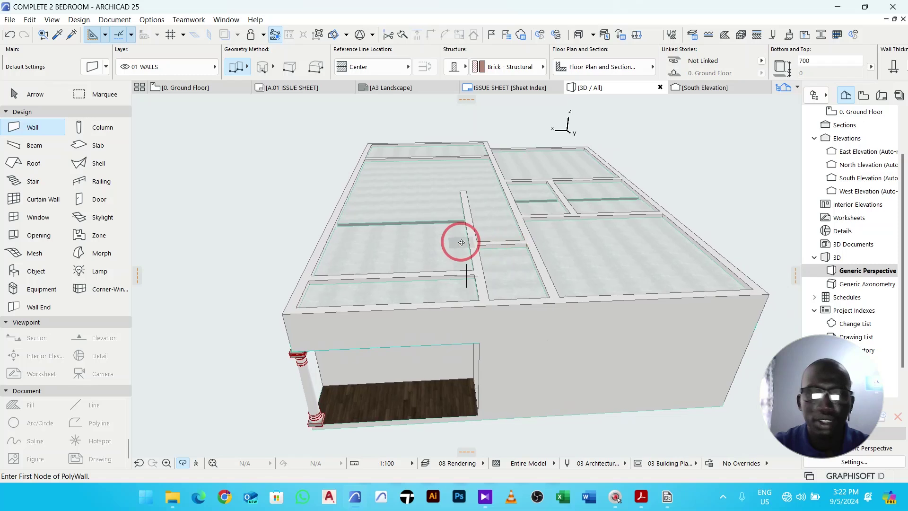
pyautogui.scroll(8, 467, 229)
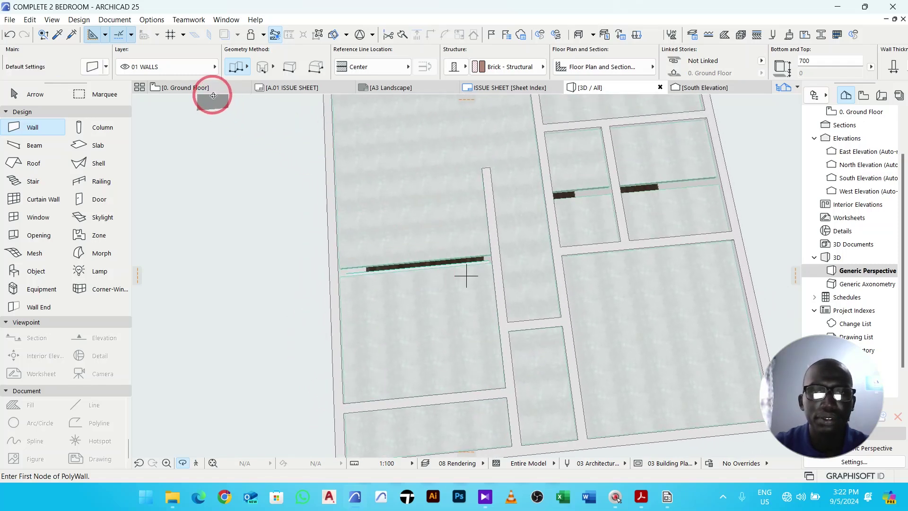
pyautogui.moveTo(436, 249)
pyautogui.mouseDown(button='middle')
pyautogui.moveTo(466, 379)
pyautogui.moveTo(427, 259)
pyautogui.mouseUp(button='middle')
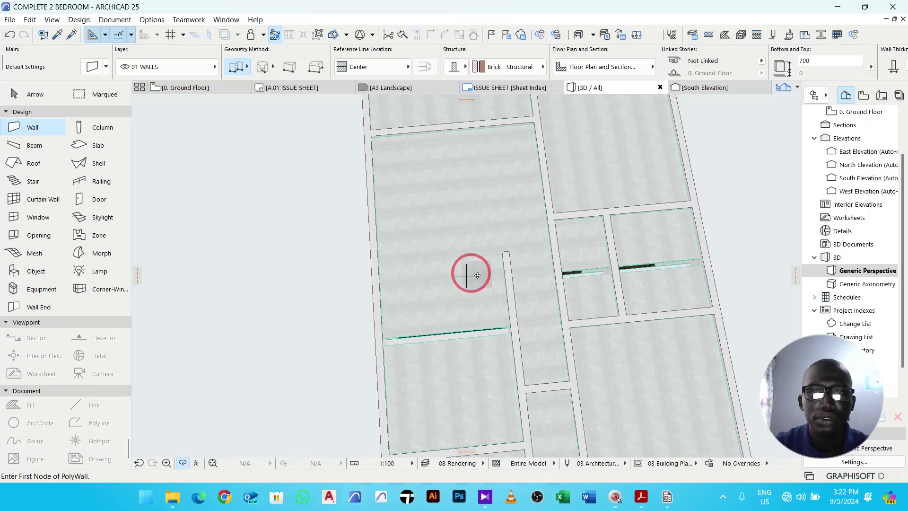
pyautogui.scroll(-5, 473, 269)
pyautogui.keyDown('shift'); pyautogui.moveTo(513, 280); pyautogui.dragTo(242, 124, button='middle'); pyautogui.keyUp('shift')
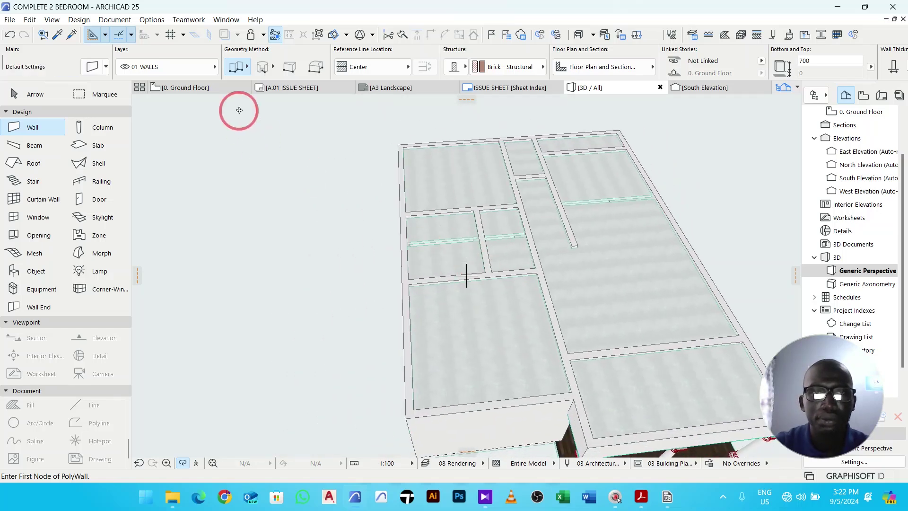
# Step: On the ground floor plan, draw a 4200-long raised wall along the horizontal partition dividing the four small rooms, keeping the created elements
pyautogui.click(219, 86)
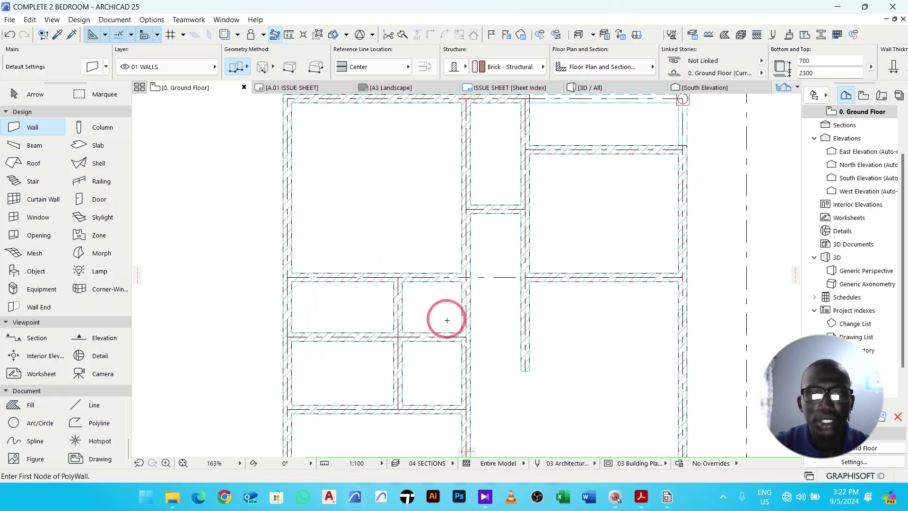
pyautogui.click(466, 336)
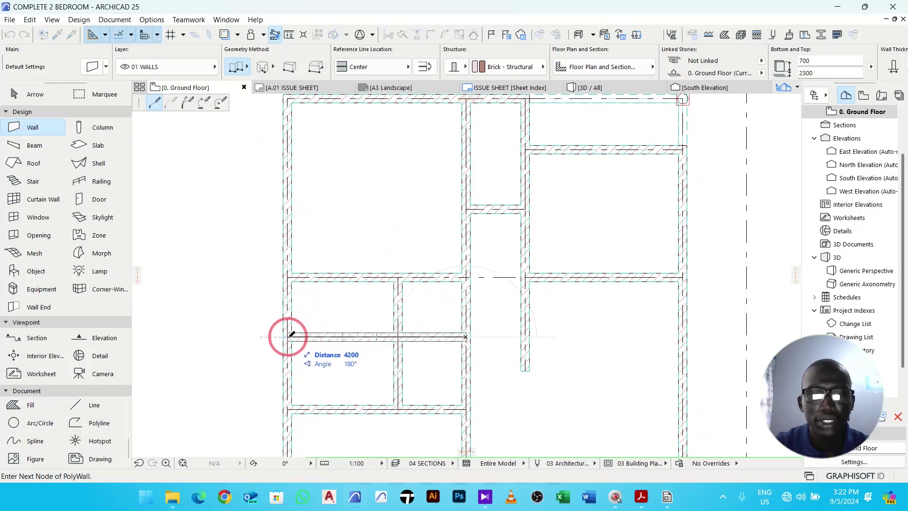
pyautogui.doubleClick(287, 335)
pyautogui.click(502, 204)
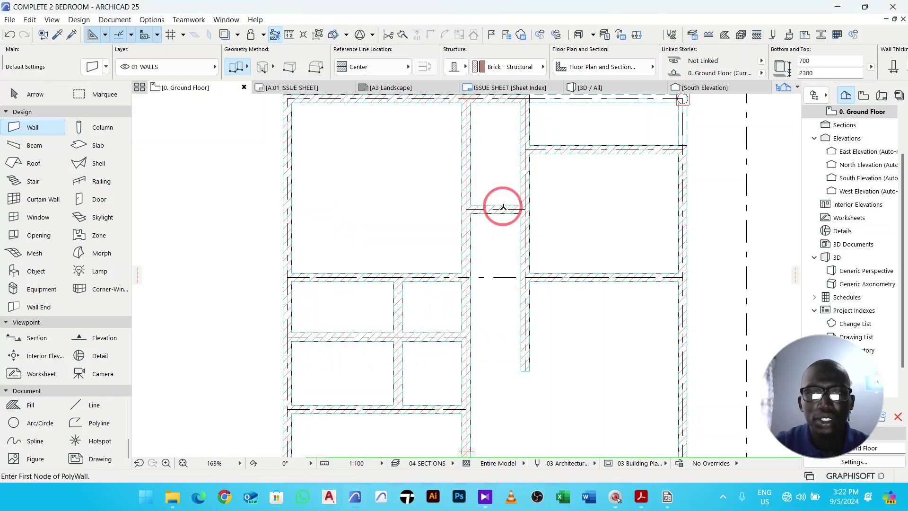
# Step: Check the walls in 3D and draw a raised wall between the upper-right room and the living area, keeping the created elements
pyautogui.click(588, 88)
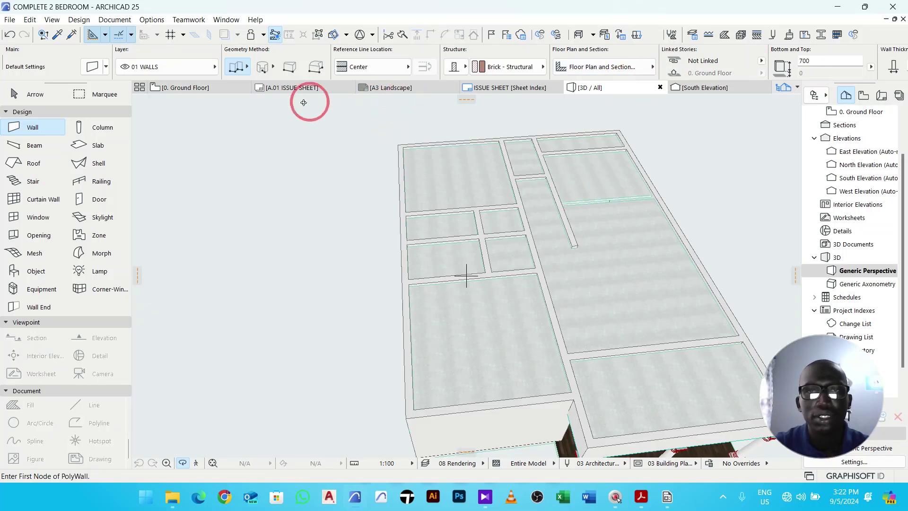
pyautogui.click(191, 88)
pyautogui.click(526, 275)
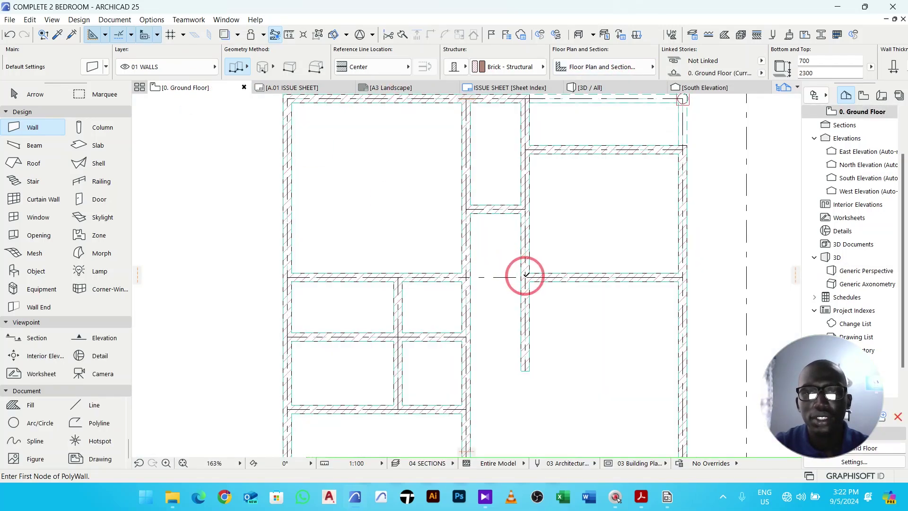
pyautogui.doubleClick(684, 278)
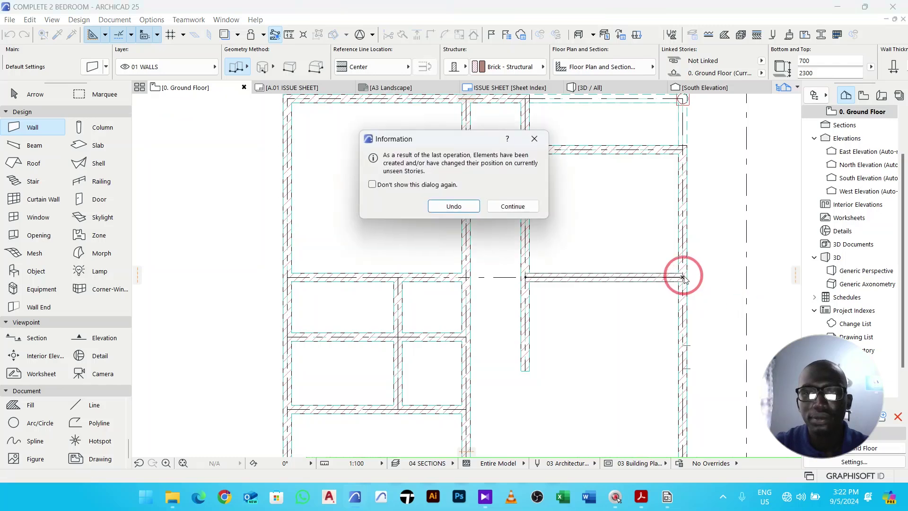
pyautogui.click(538, 206)
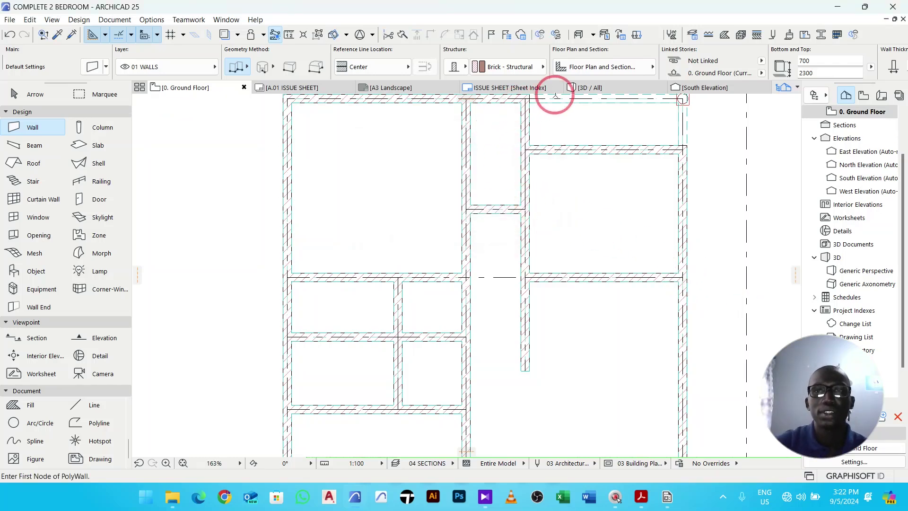
# Step: Inspect the raised walls in 3D from the front porch and the long side, and return to the ground floor plan
pyautogui.click(596, 88)
pyautogui.scroll(-5, 523, 242)
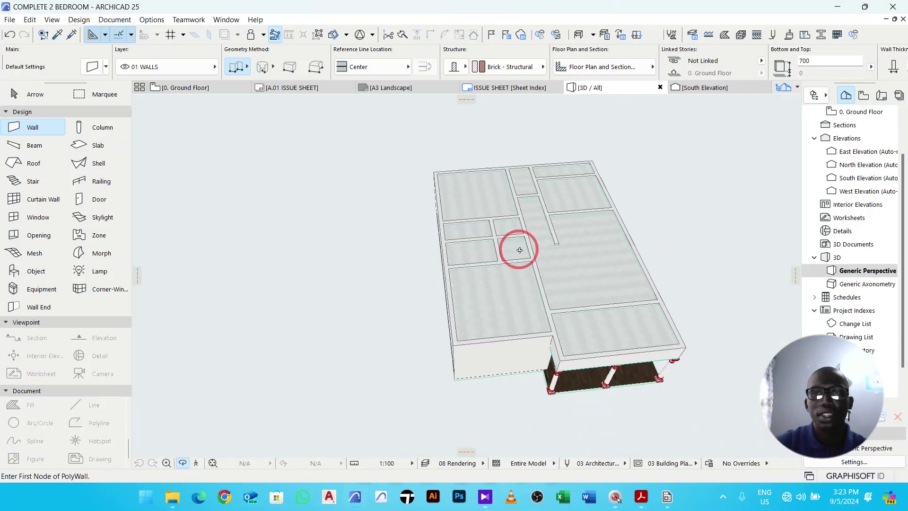
pyautogui.keyDown('shift'); pyautogui.moveTo(521, 257); pyautogui.dragTo(345, 315, button='middle'); pyautogui.keyUp('shift')
pyautogui.scroll(8, 566, 264)
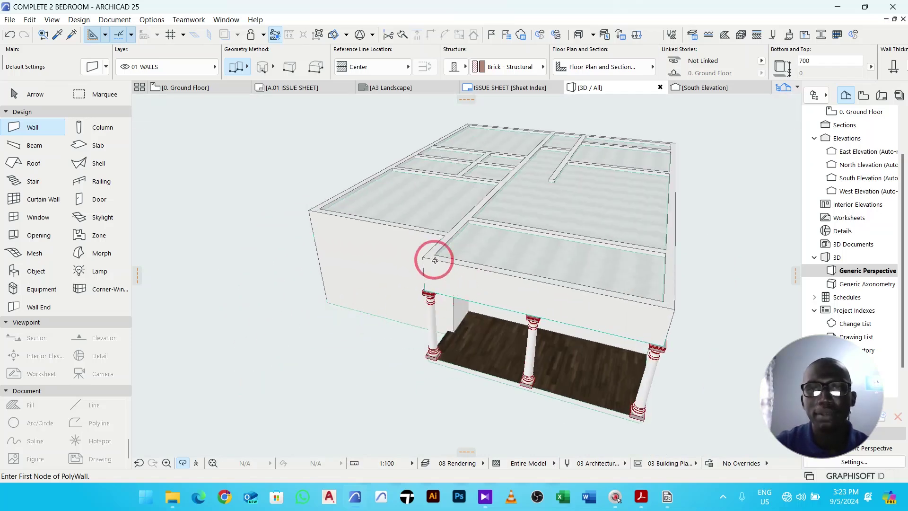
pyautogui.keyDown('shift'); pyautogui.moveTo(455, 270); pyautogui.dragTo(413, 267, button='middle'); pyautogui.keyUp('shift')
pyautogui.keyDown('shift'); pyautogui.moveTo(586, 247); pyautogui.dragTo(435, 229, button='middle'); pyautogui.keyUp('shift')
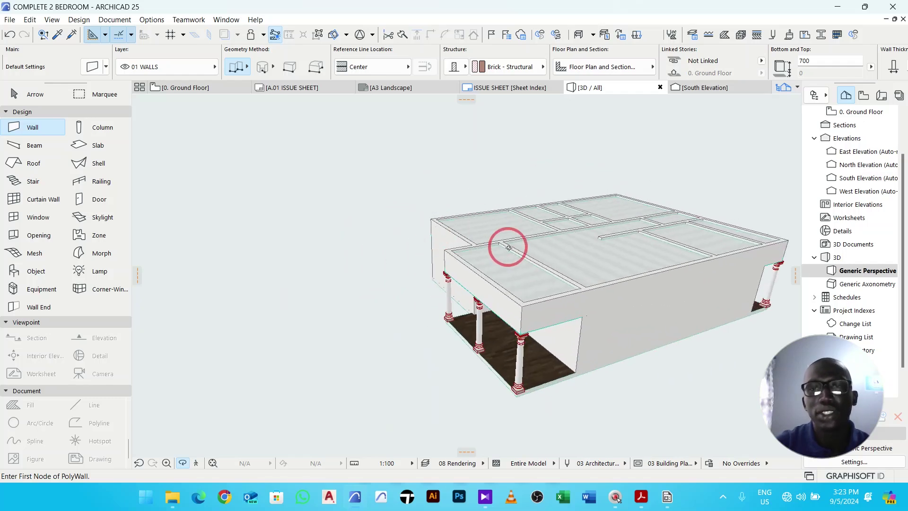
pyautogui.moveTo(512, 250); pyautogui.dragTo(399, 256, button='middle')
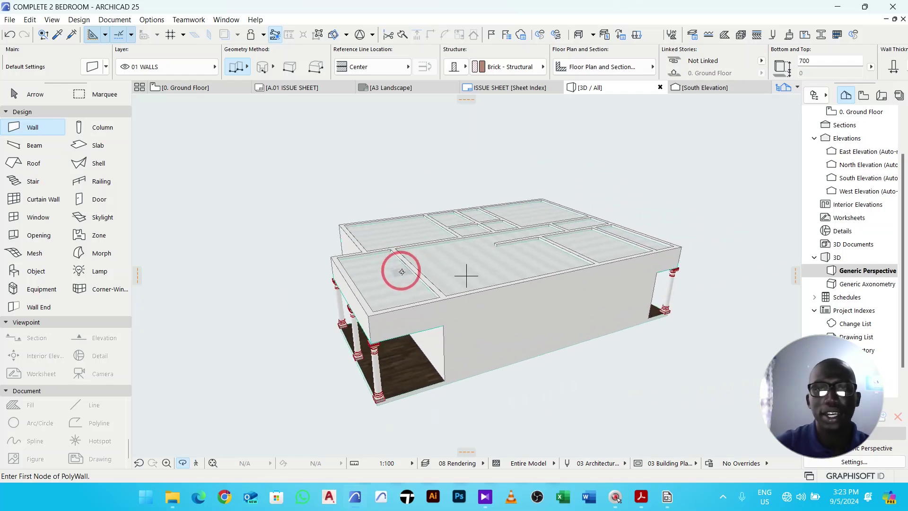
pyautogui.click(218, 89)
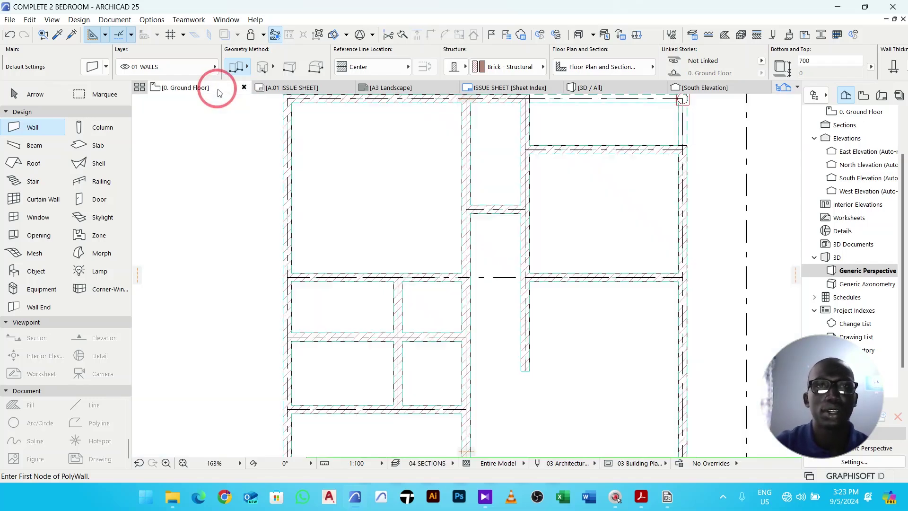